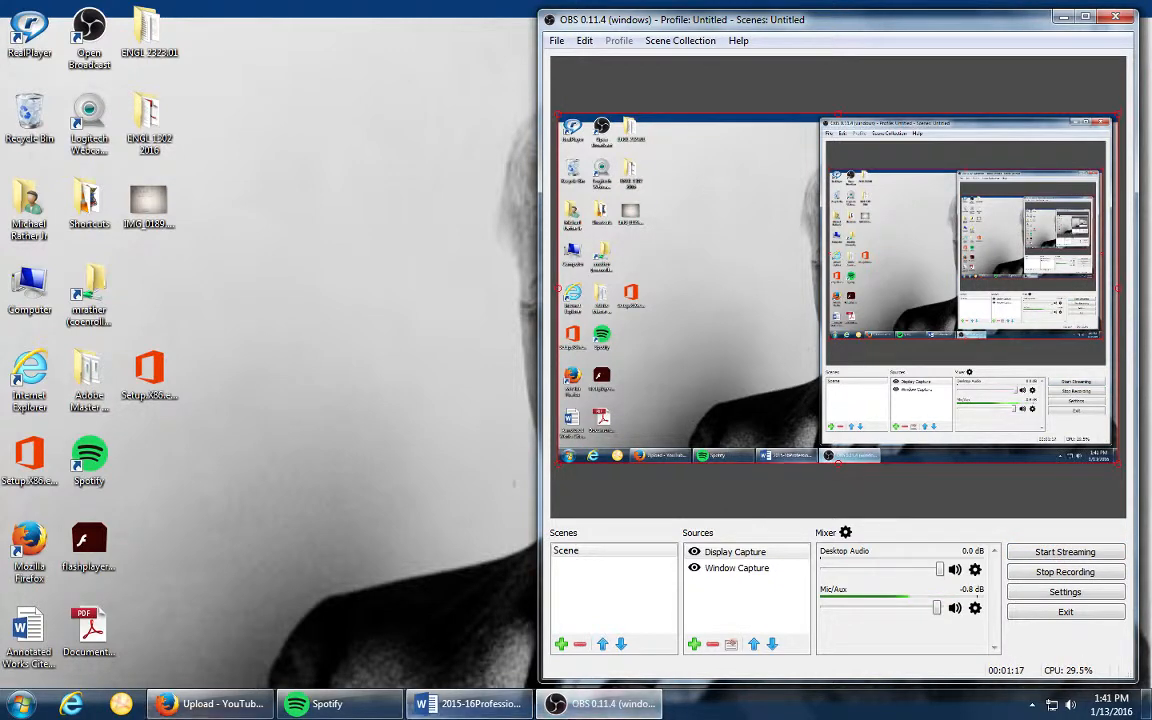
# - Launch Word 2016, minimize the OBS window and widen the Word start window across the screen
pyautogui.click(21, 704)
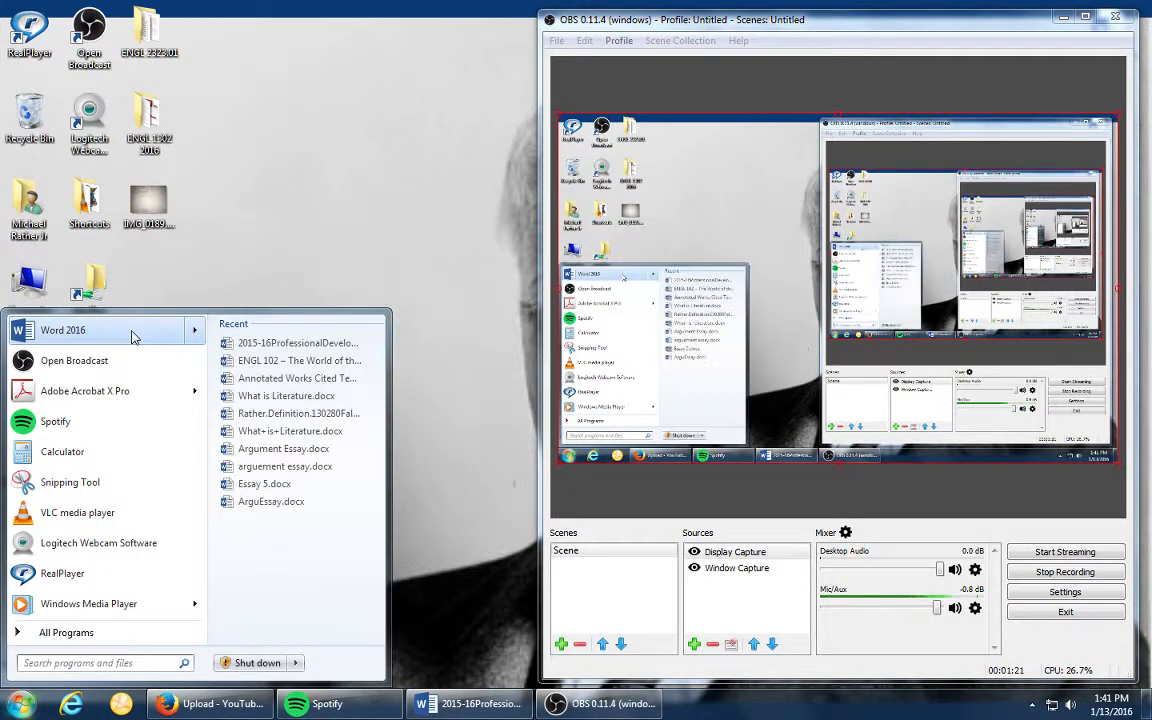
pyautogui.click(135, 337)
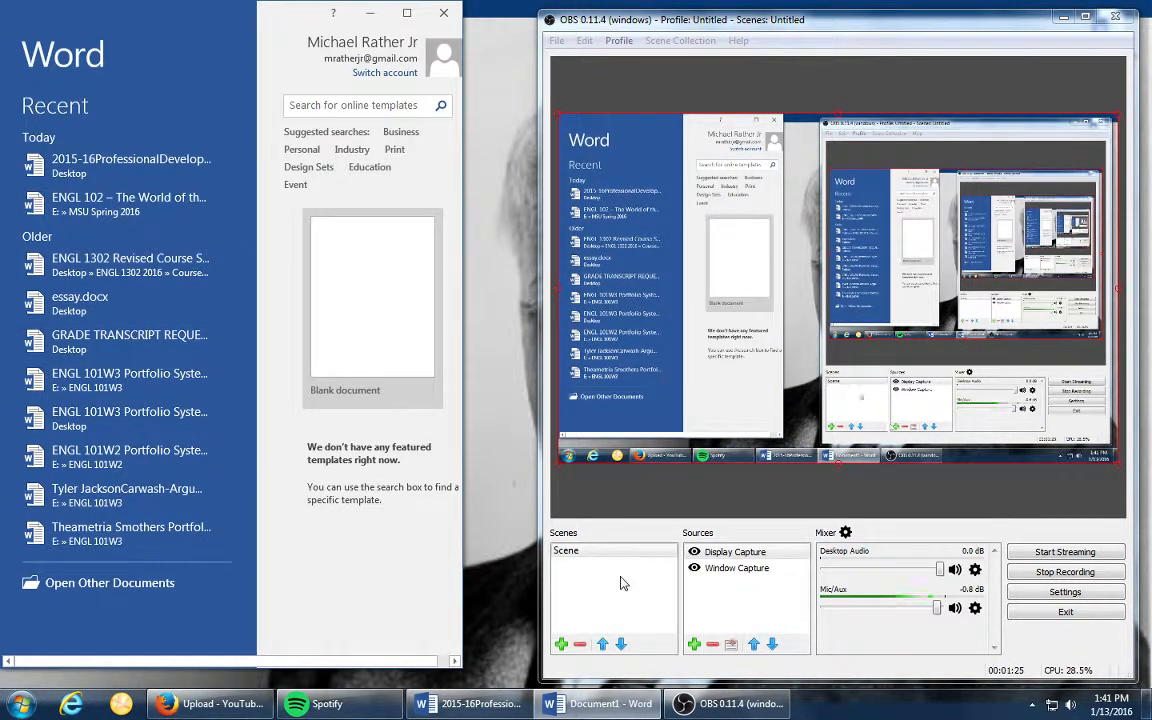
pyautogui.click(1067, 20)
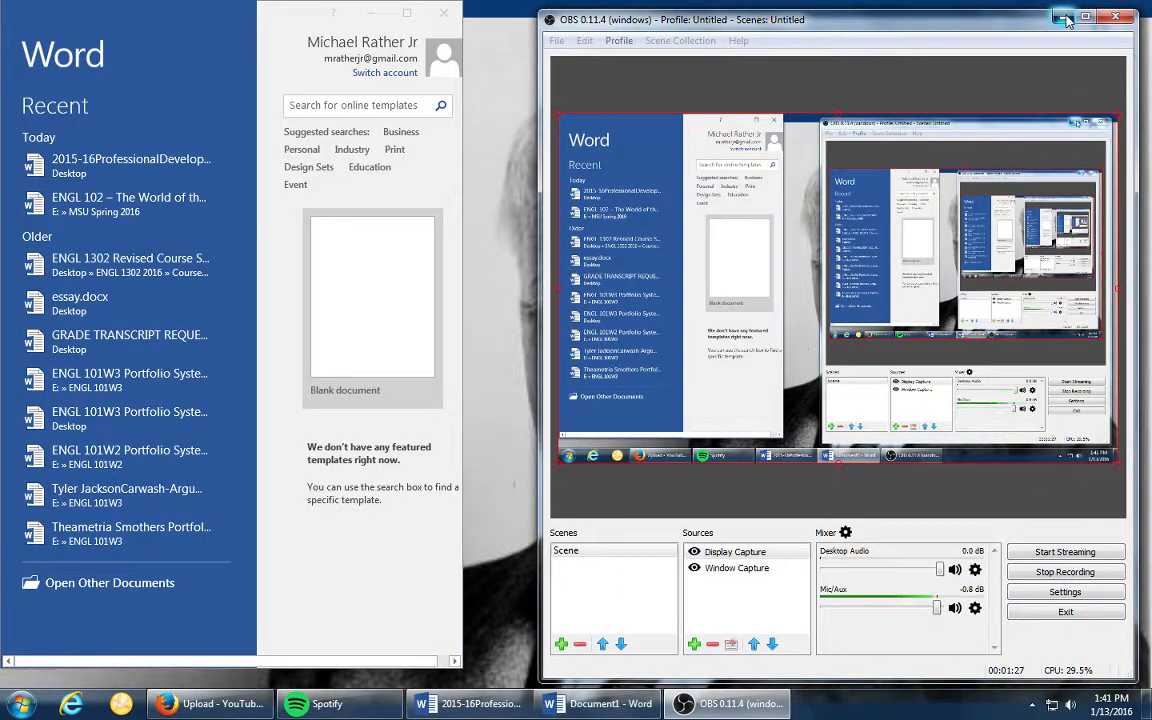
pyautogui.click(1067, 20)
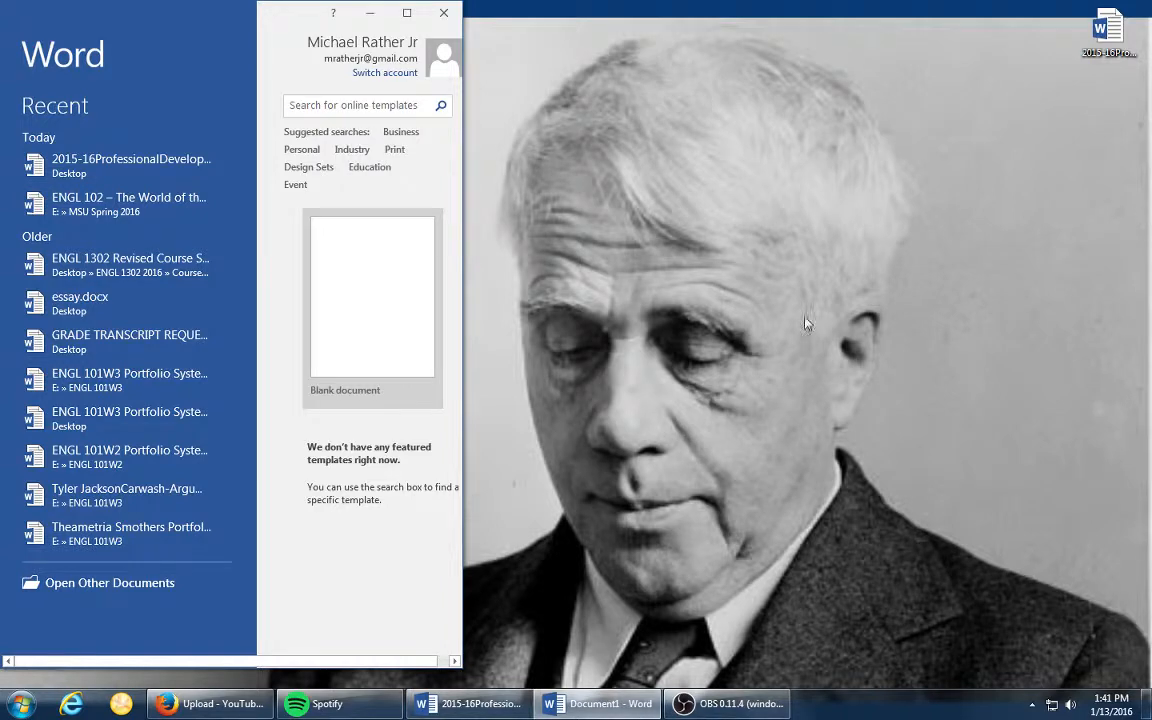
pyautogui.moveTo(463, 239); pyautogui.dragTo(1031, 260)
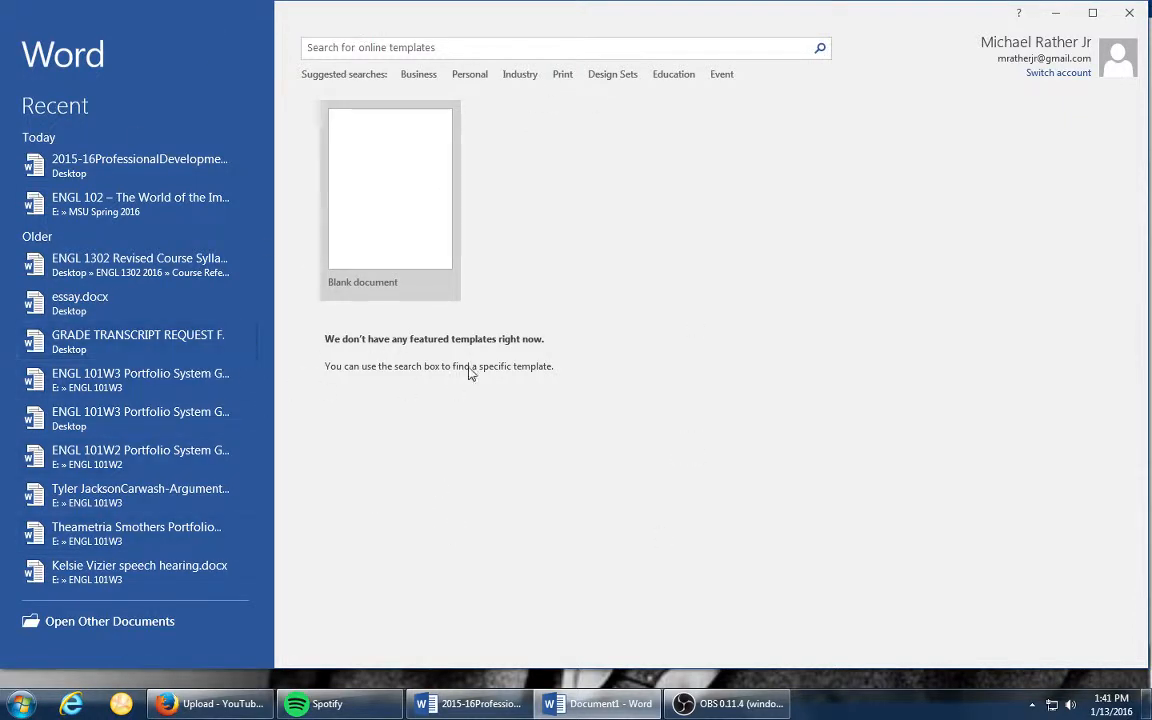
# - Search the online templates for MLA and create a document from the MLA style research paper template
pyautogui.click(450, 45)
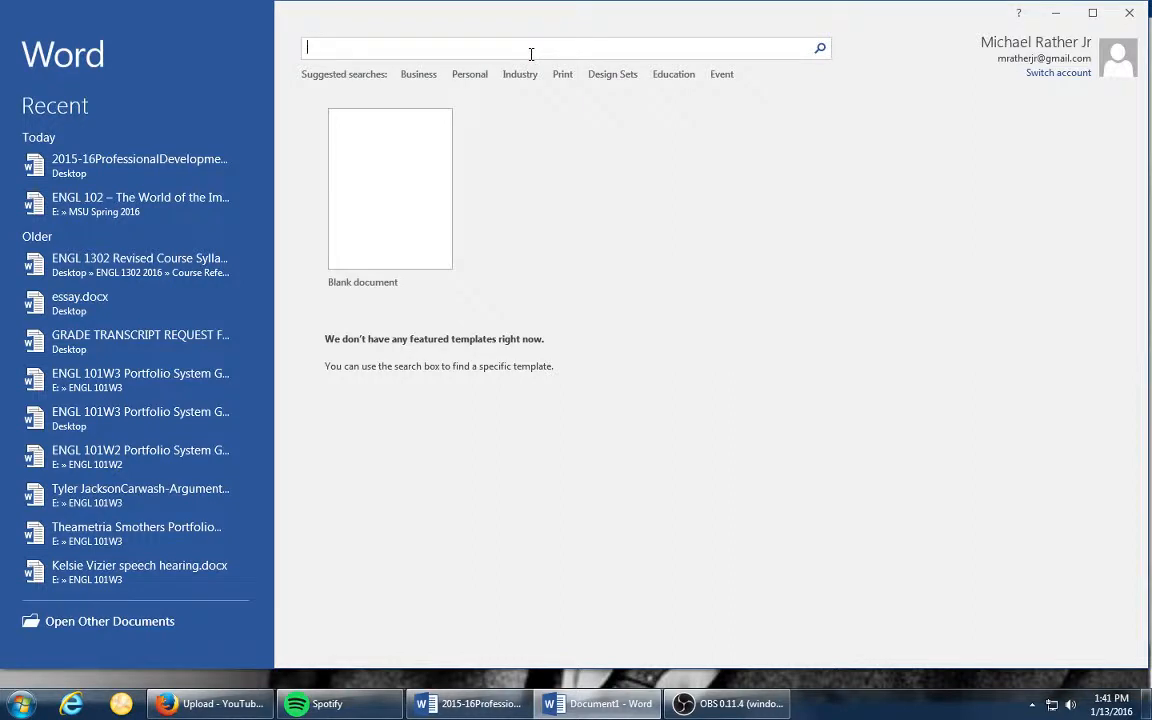
pyautogui.write('MLA')
pyautogui.press('Return')
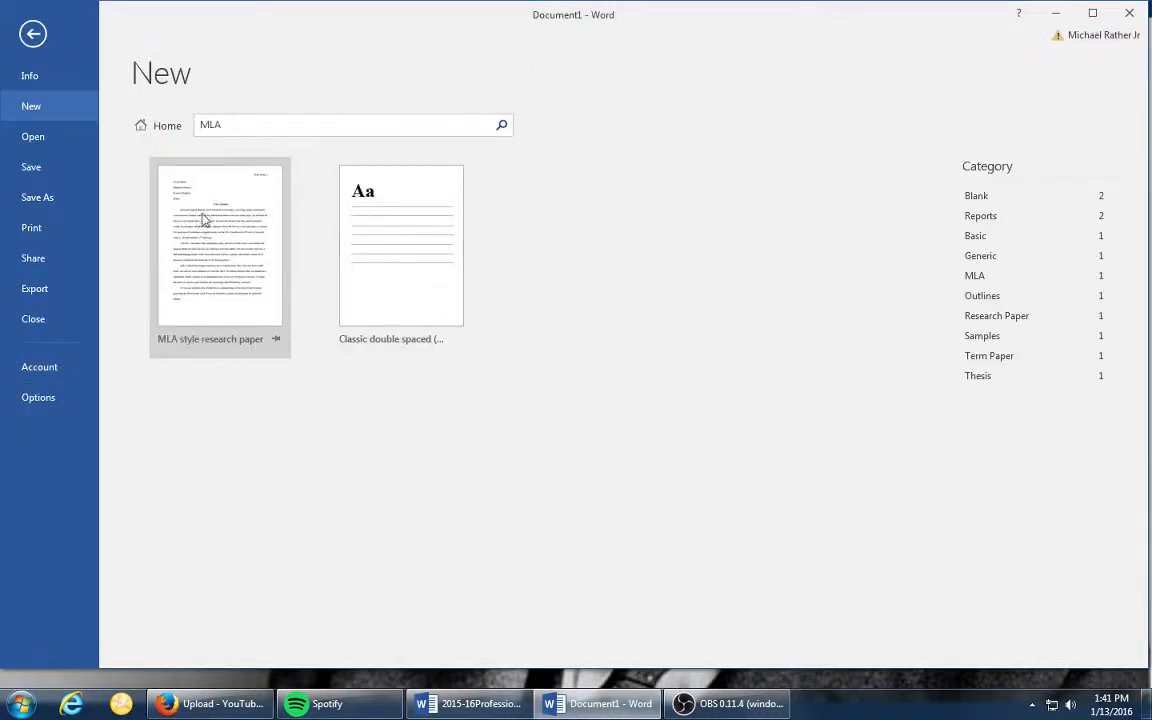
pyautogui.click(257, 257)
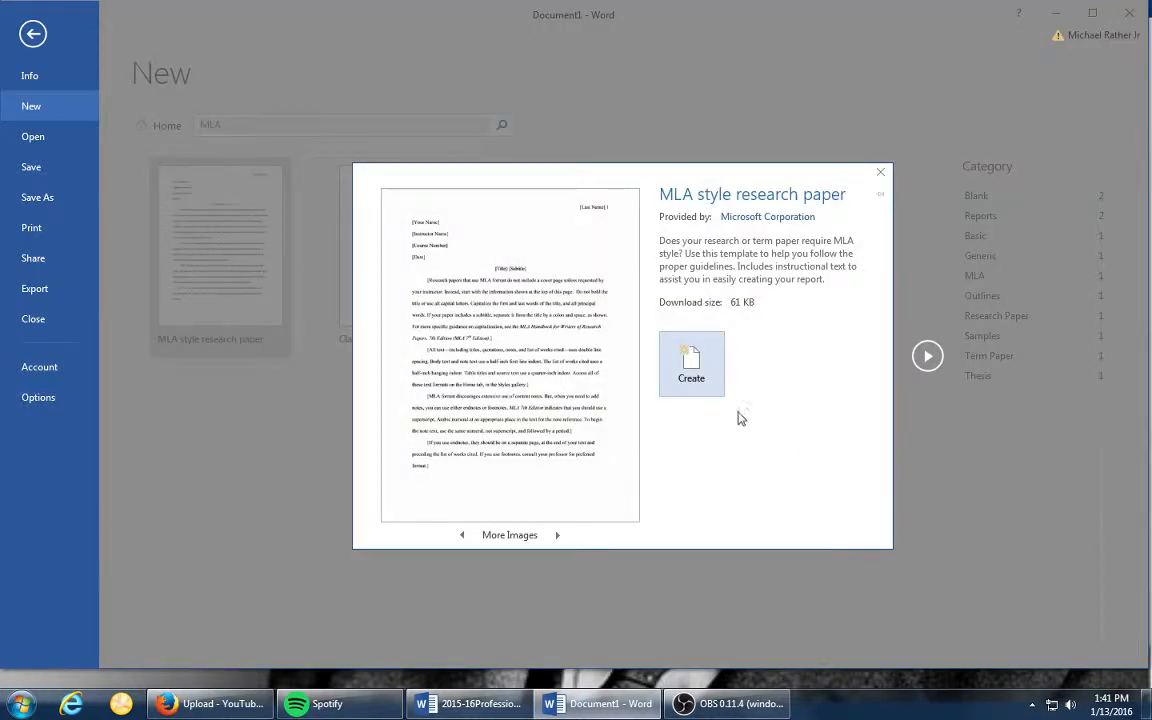
pyautogui.click(718, 373)
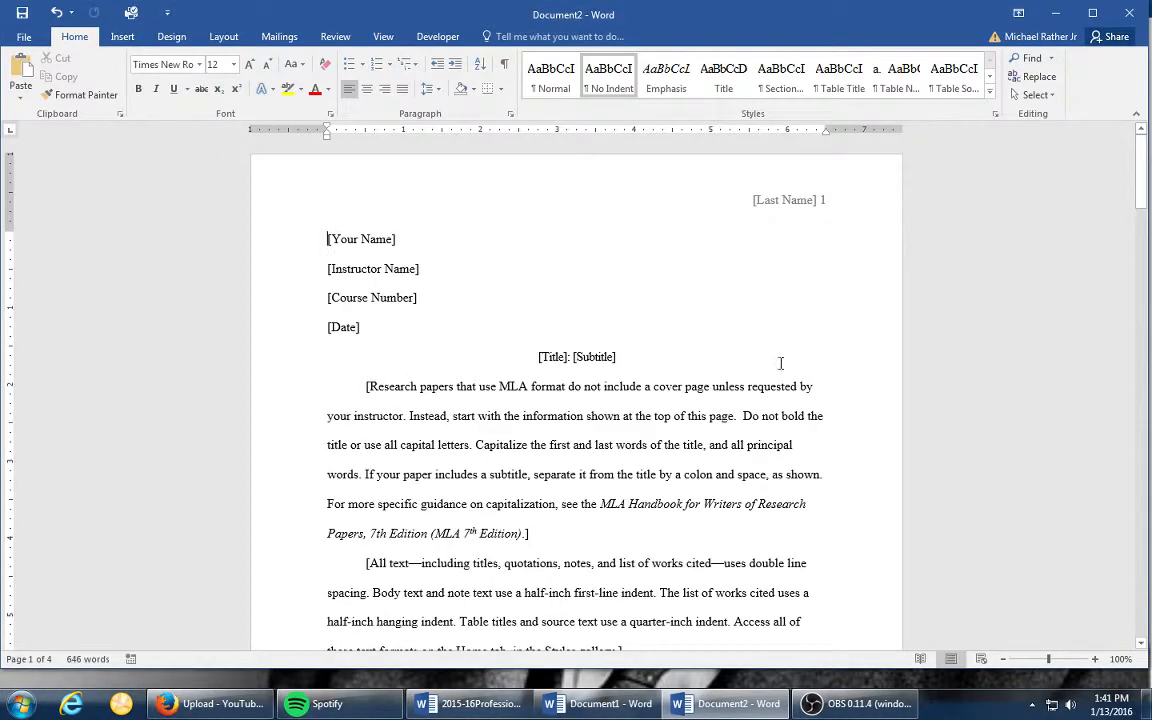
# - Look through the template's pages, including the body text, sample table and chart, and return to the first page
pyautogui.scroll(-6, 859, 301)
pyautogui.scroll(-6, 868, 299)
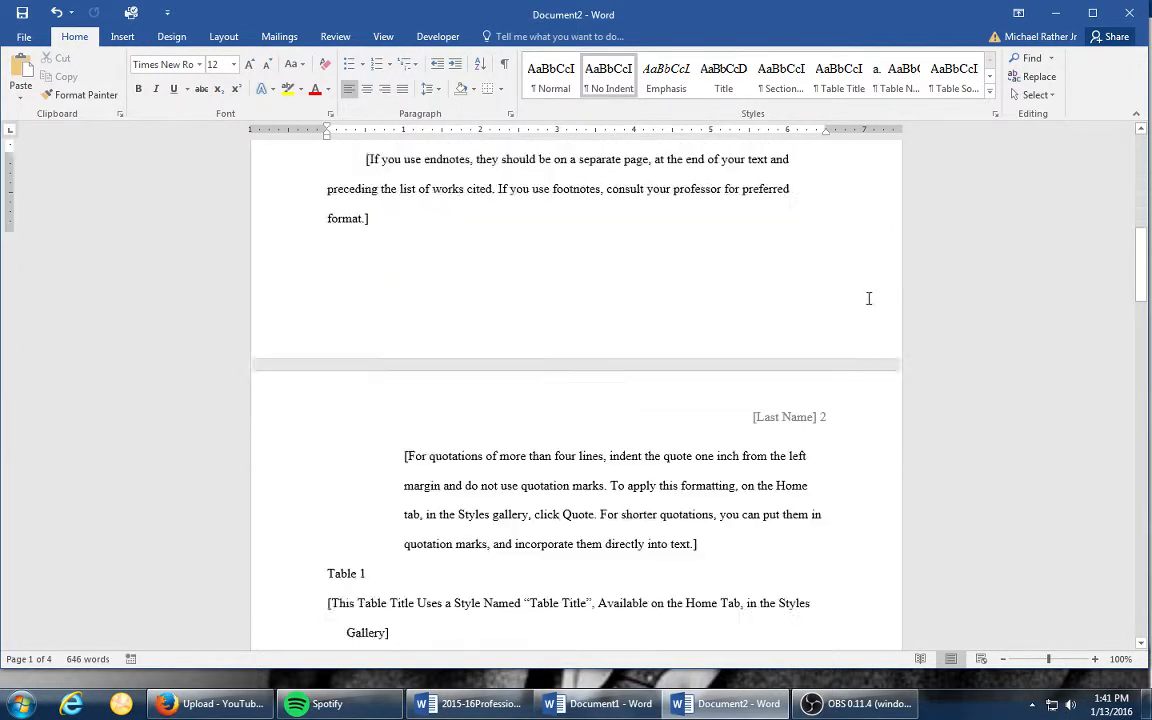
pyautogui.scroll(-3, 869, 306)
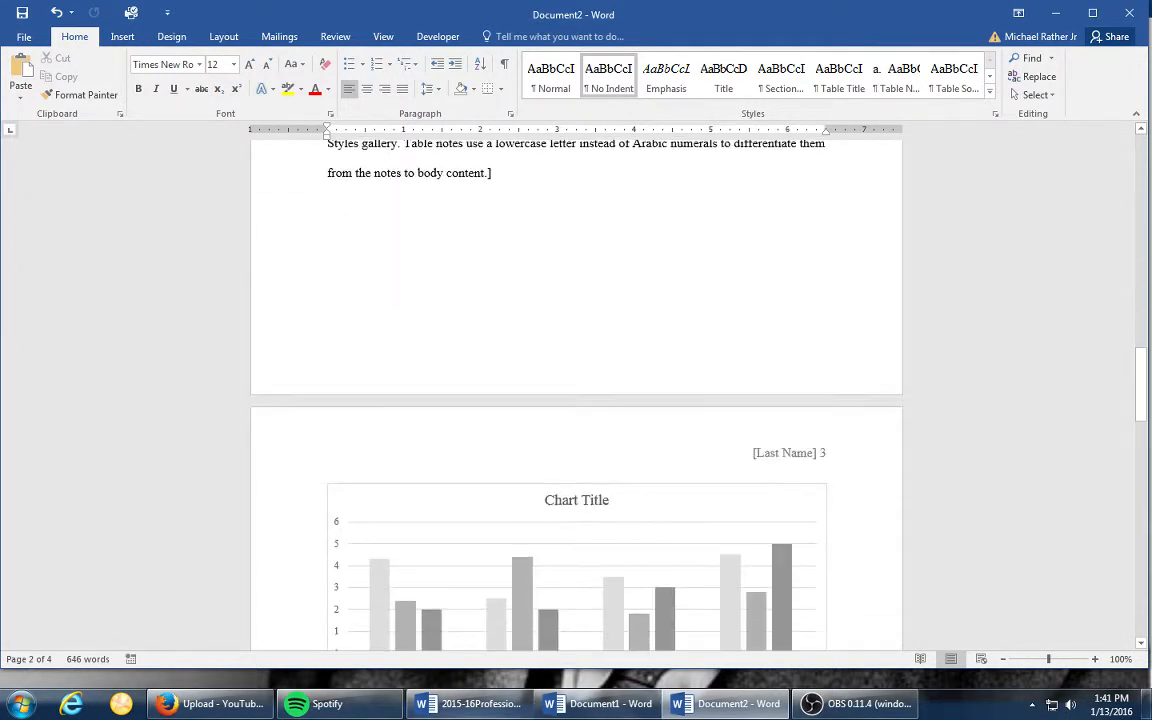
pyautogui.scroll(-3, 466, 337)
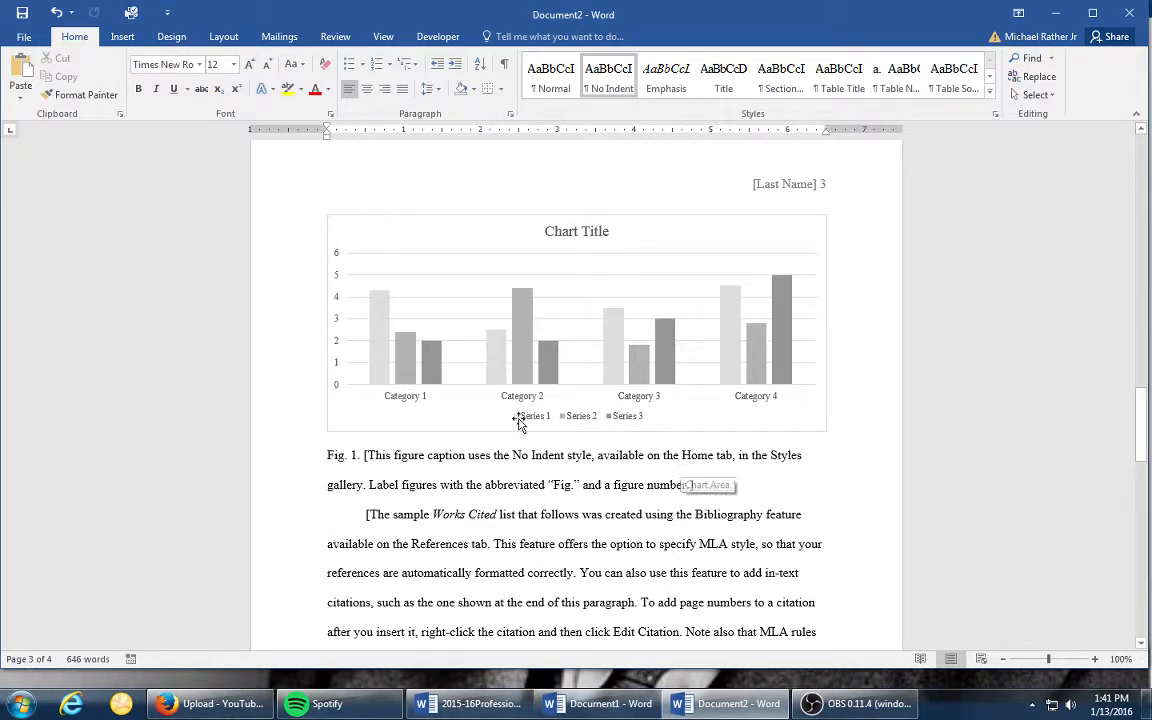
pyautogui.scroll(10, 723, 430)
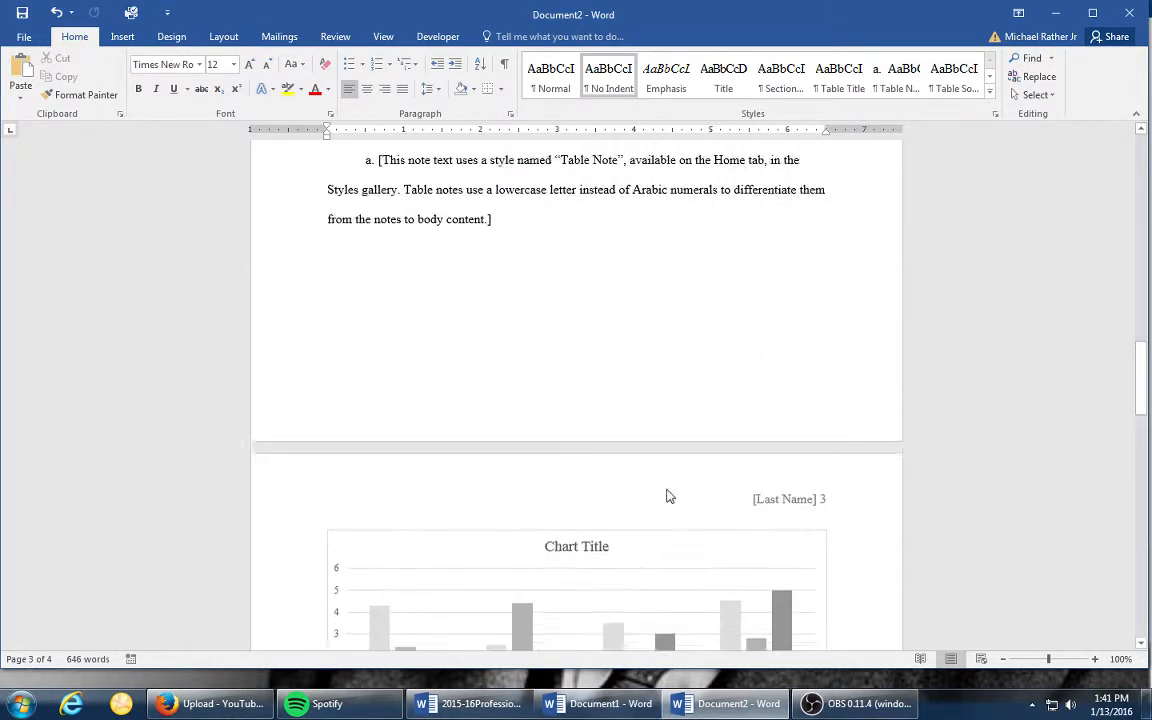
pyautogui.scroll(12, 638, 308)
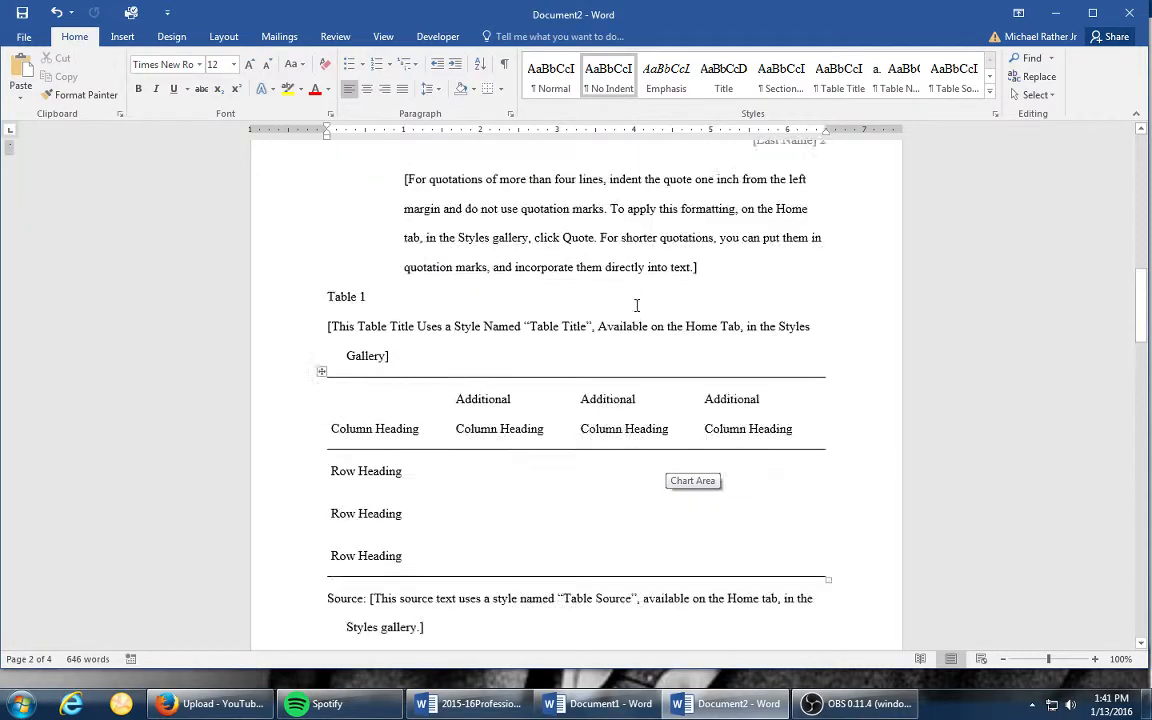
pyautogui.scroll(8, 637, 306)
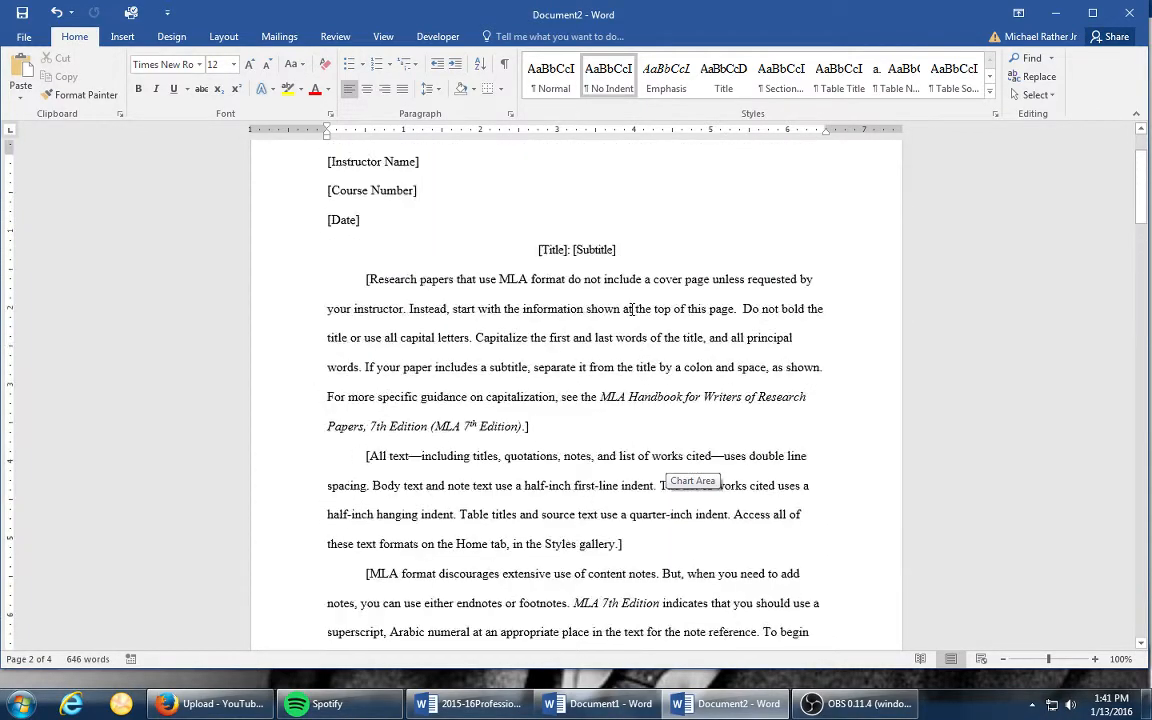
# - Replace the [Your Name] placeholder in the paper's heading with the author's full name
pyautogui.click(403, 242)
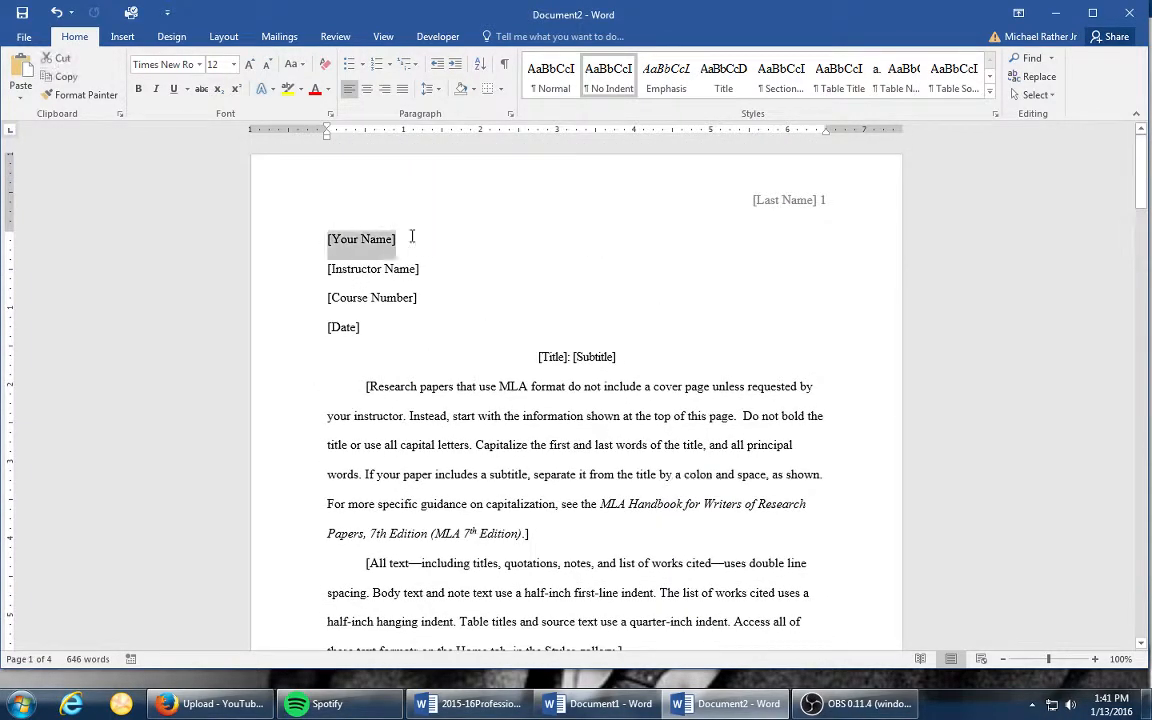
pyautogui.press('Delete')
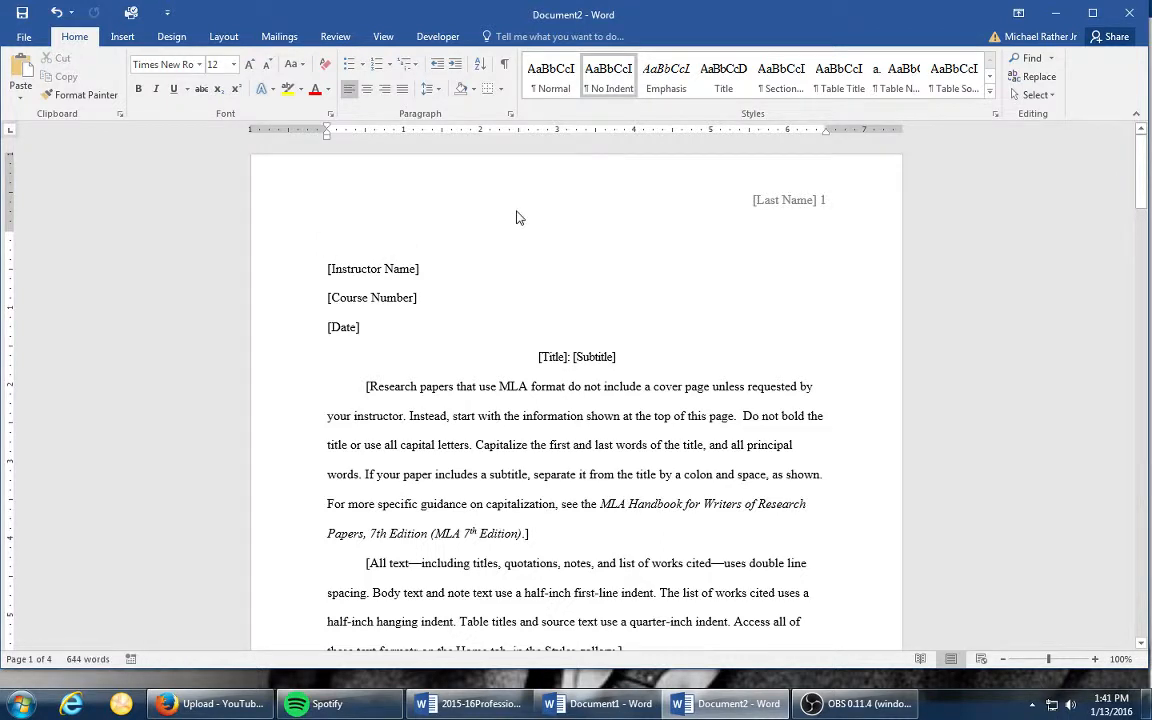
pyautogui.write('Mich')
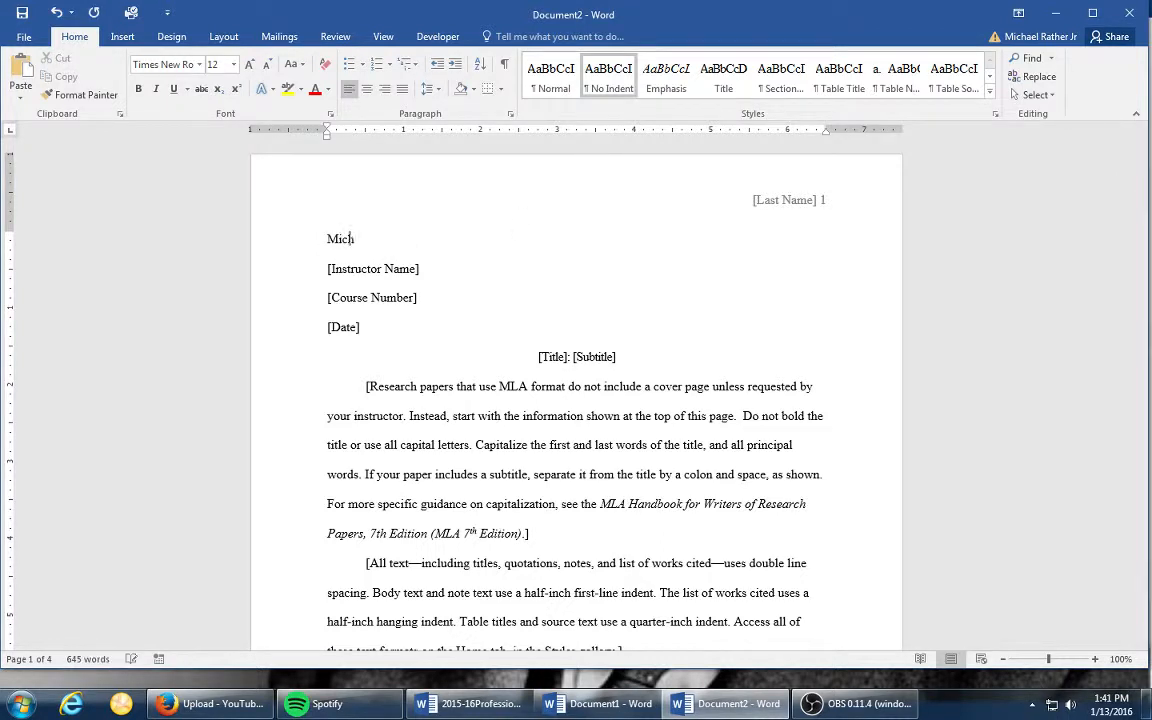
pyautogui.write('ael G. Rather, Jr.')
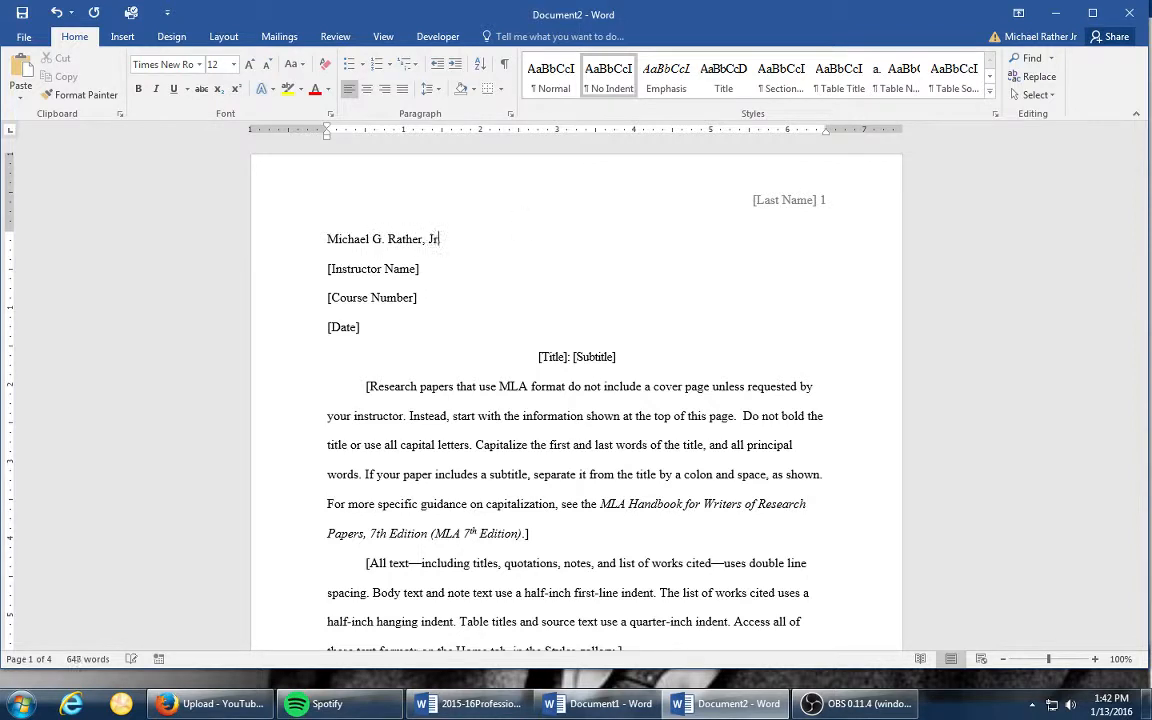
# - Replace the [Instructor Name] placeholder with the instructor's title and last name
pyautogui.click(424, 269)
pyautogui.press('BackSpace')
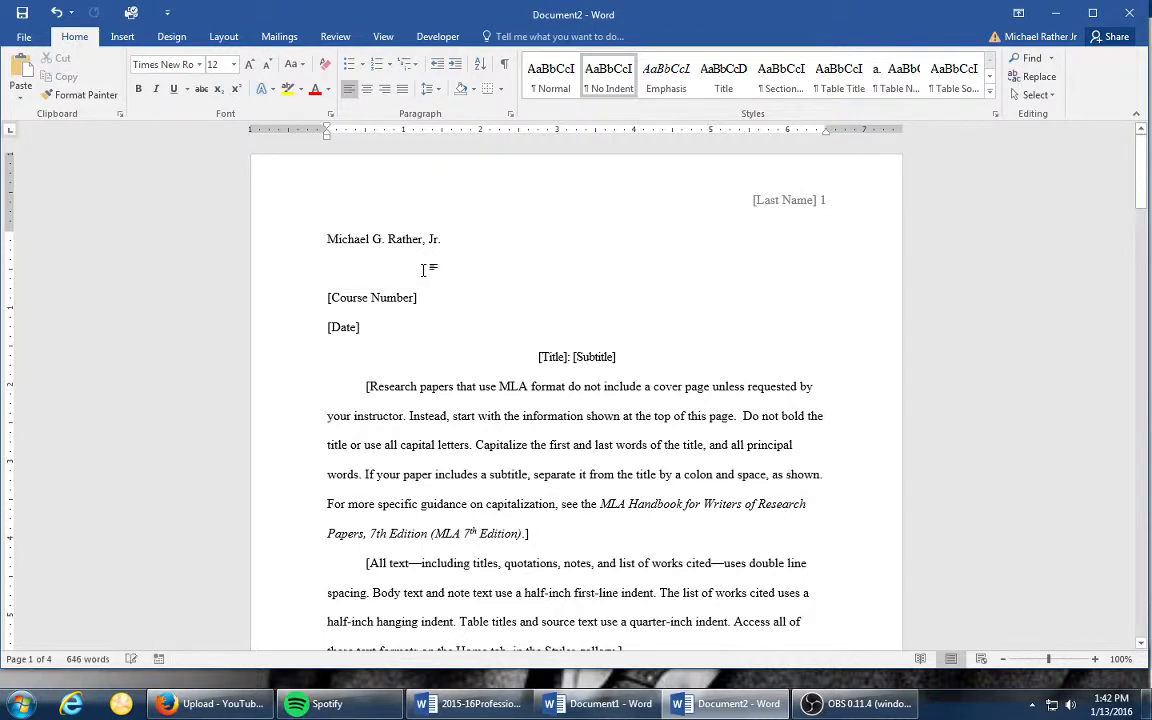
pyautogui.write('Dr. Rather')
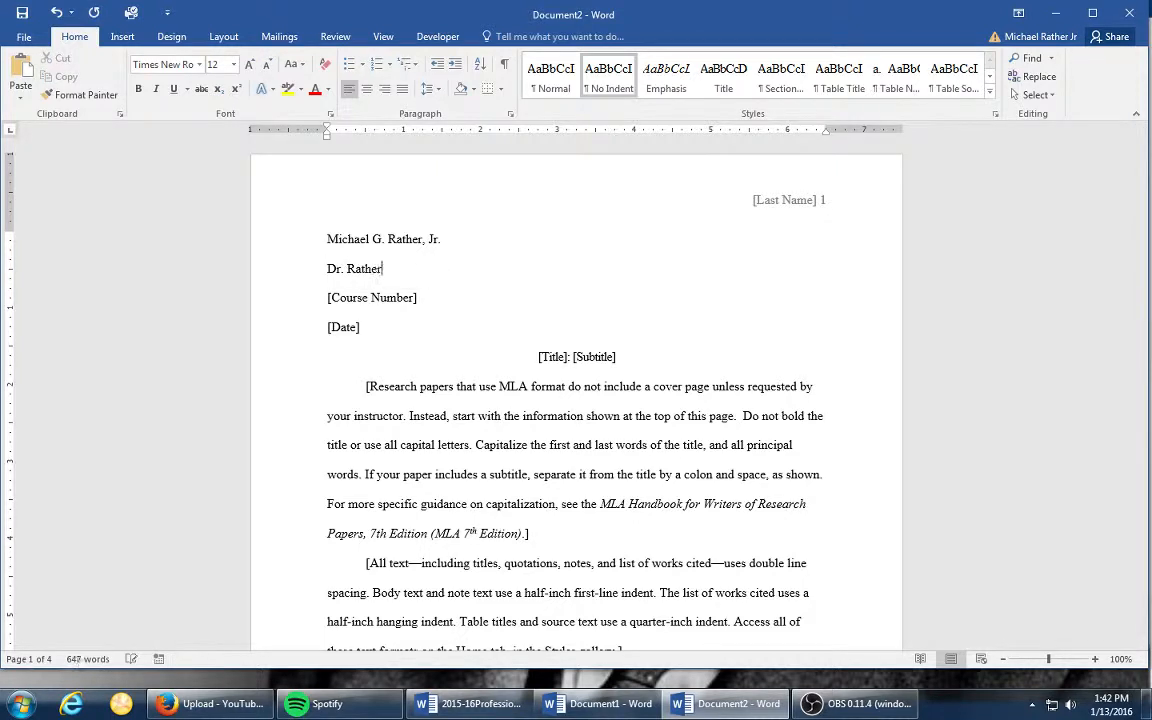
# - Replace the [Course Number] placeholder in the heading with "ENGL 102."
pyautogui.click(320, 300)
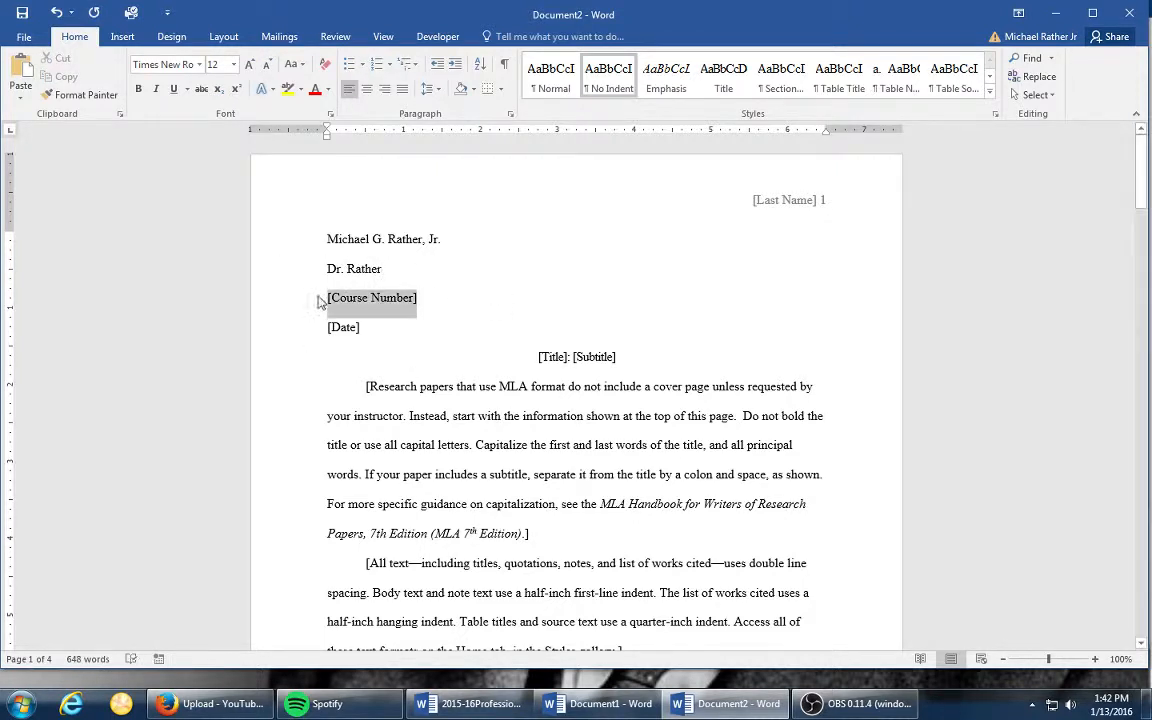
pyautogui.press('BackSpace')
pyautogui.write('E')
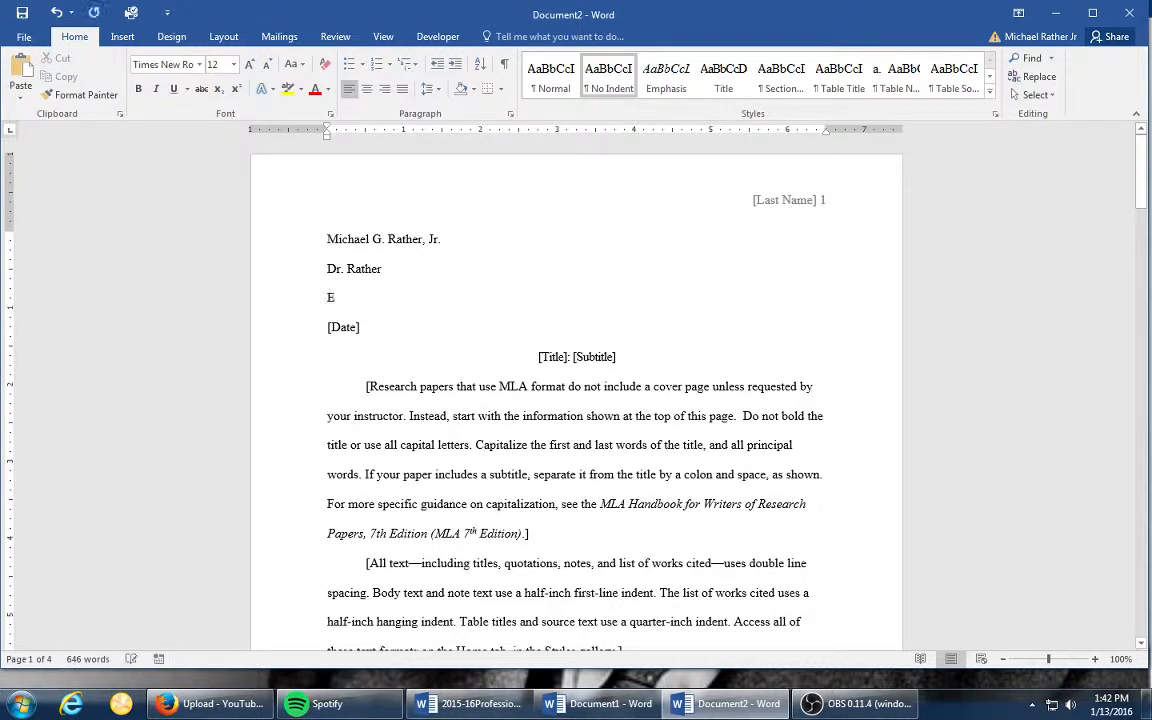
pyautogui.write('NGL 10')
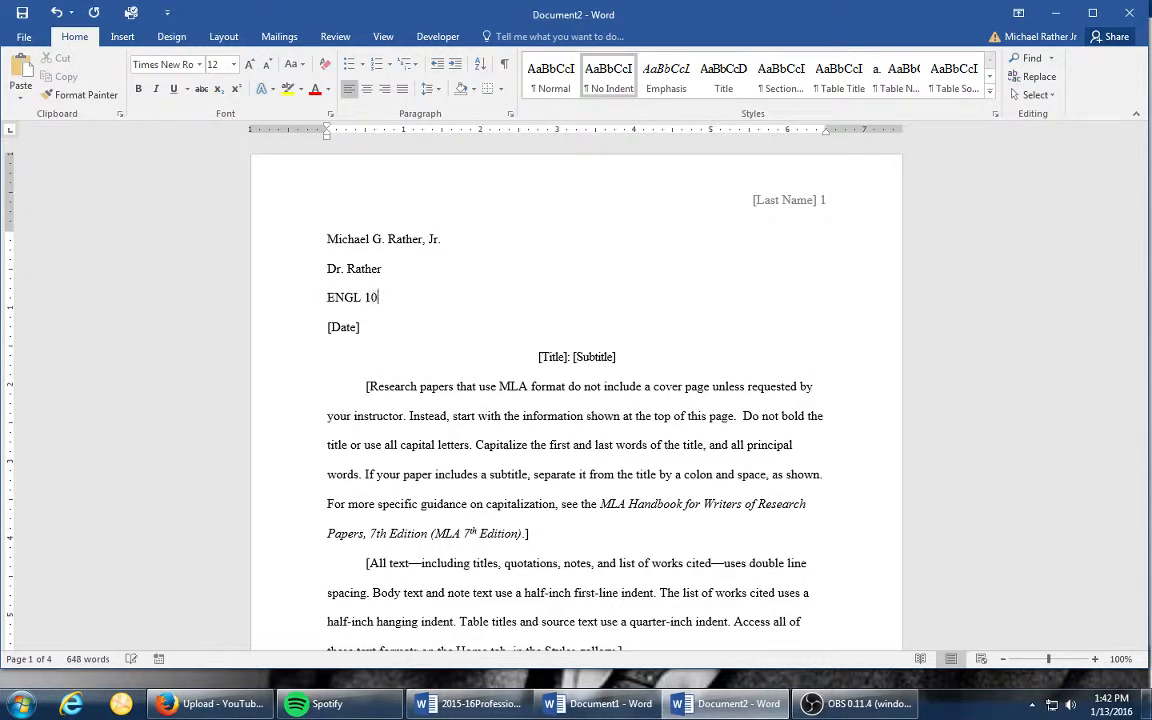
pyautogui.write('2.')
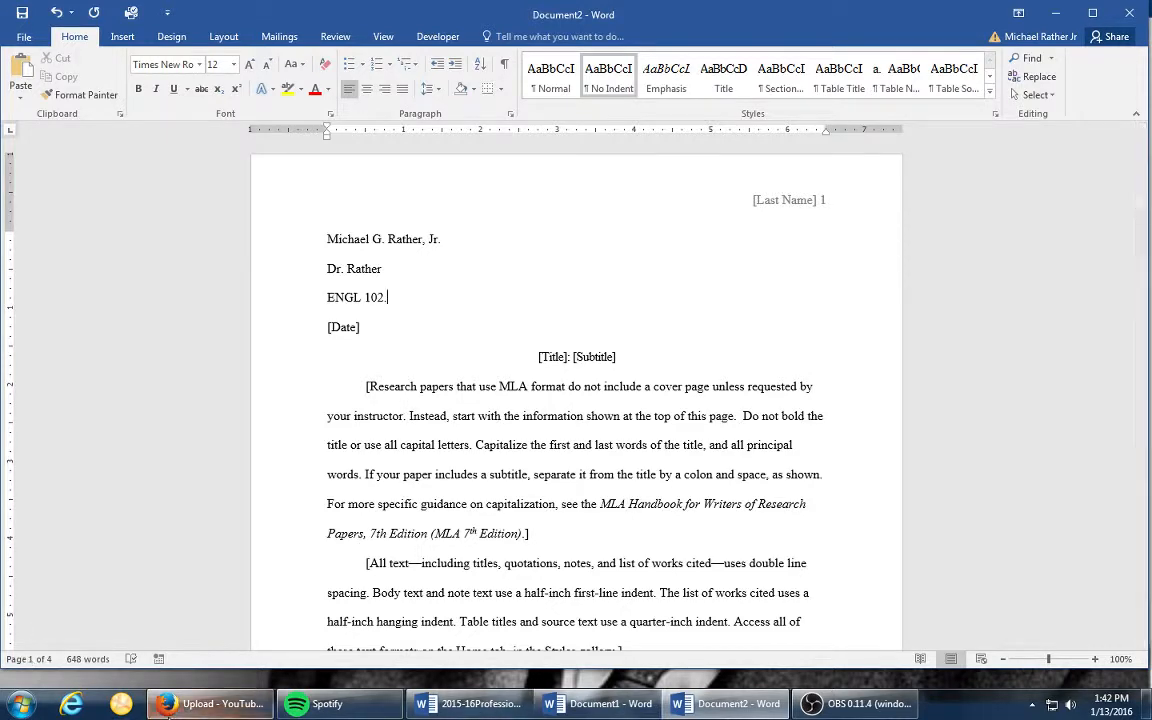
# - Check the course section on the Moodle page in Firefox, return to Word and append W2Q to the course number
pyautogui.click(205, 703)
pyautogui.click(564, 32)
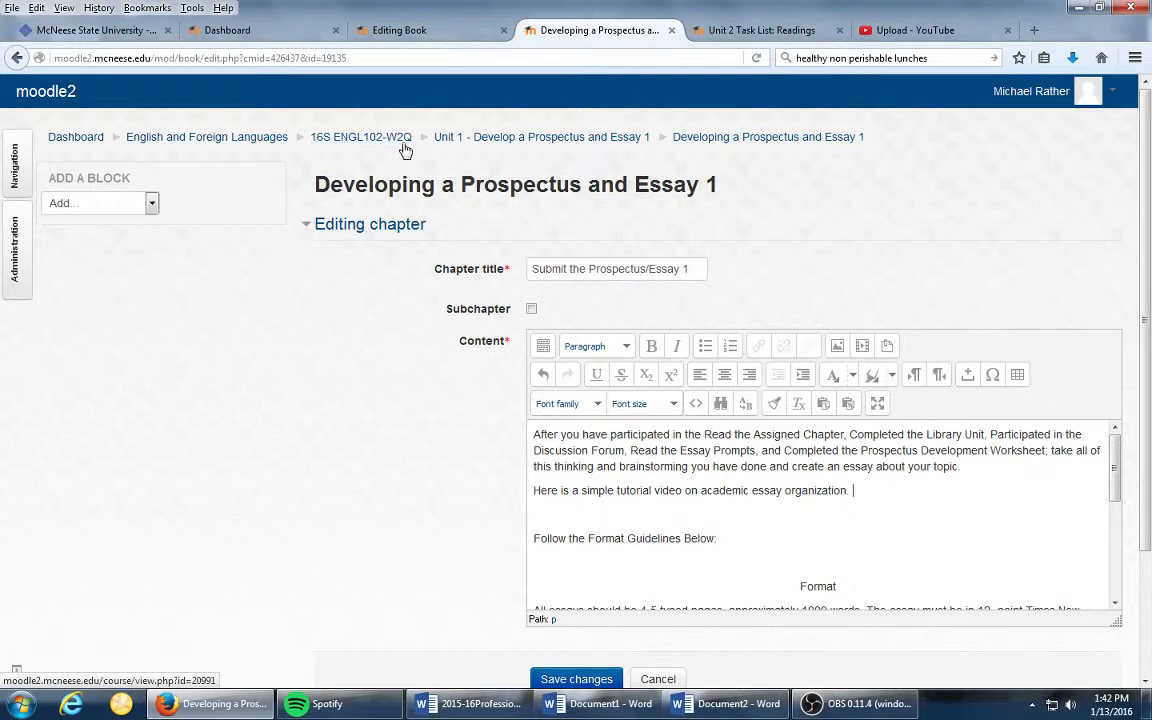
pyautogui.click(1082, 8)
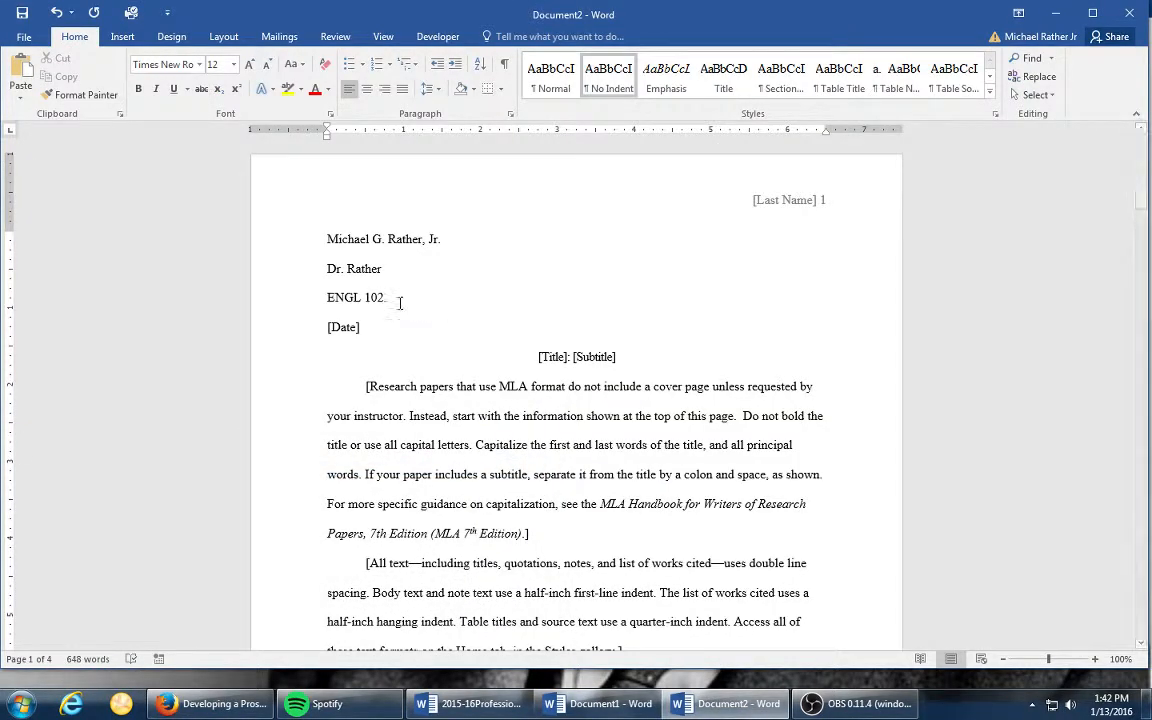
pyautogui.write('W2')
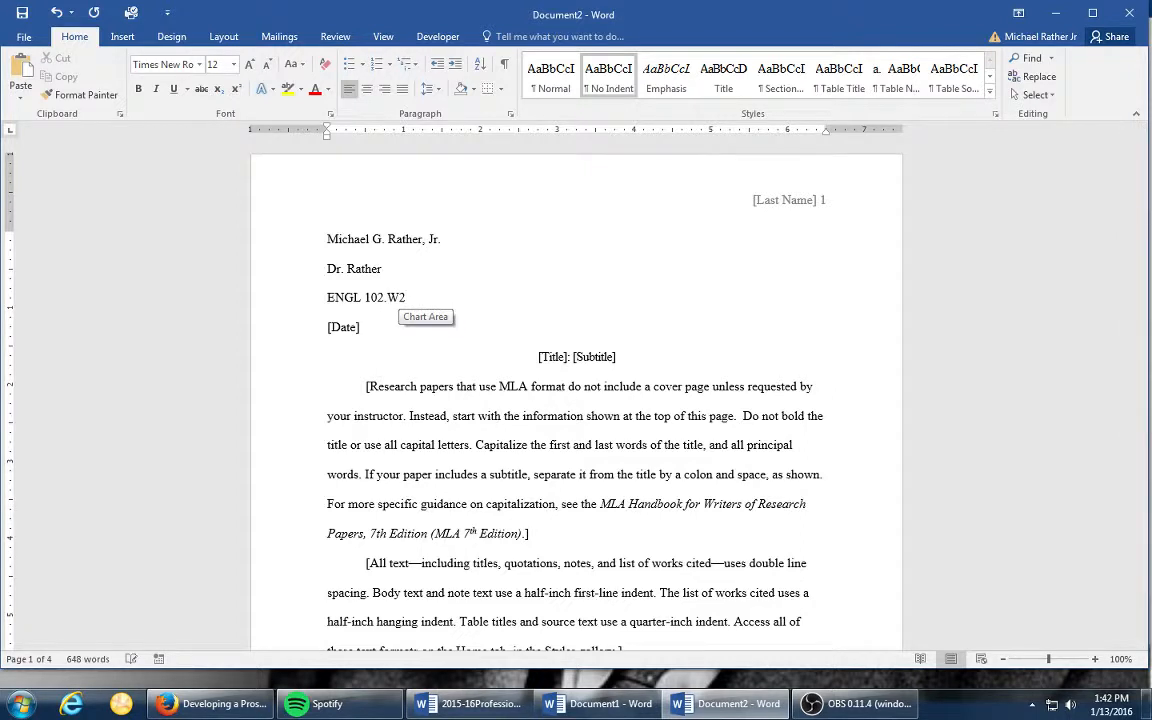
pyautogui.write('Q')
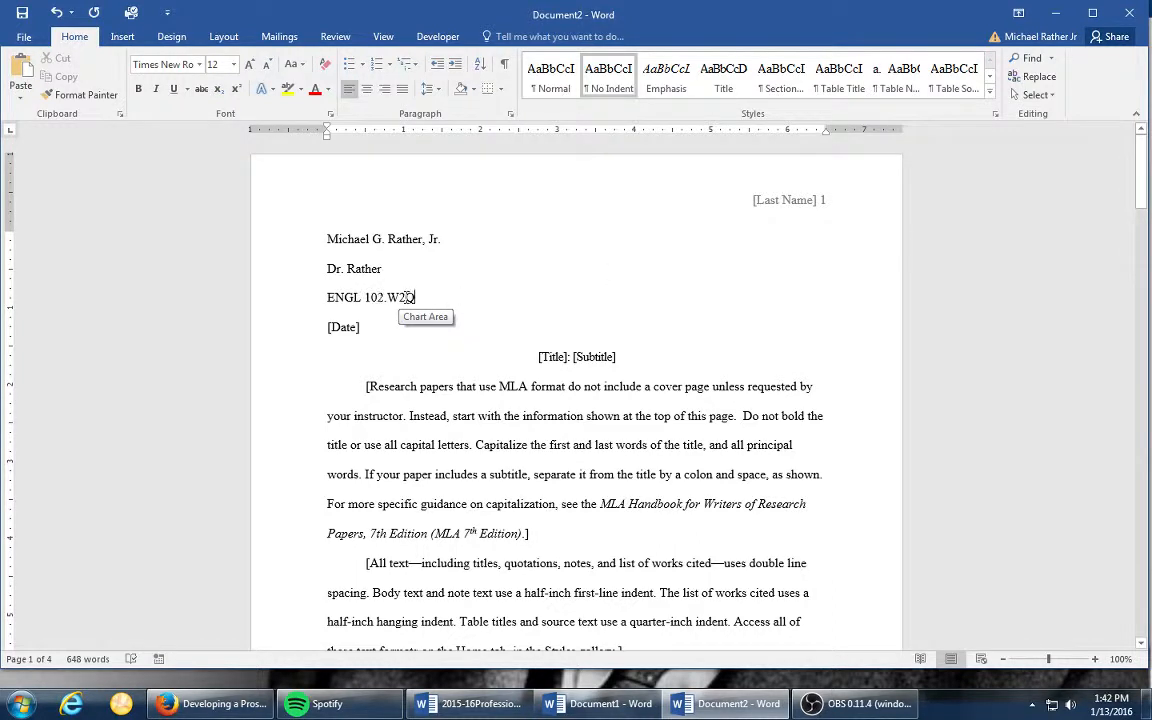
# - Set the heading's [Date] field to 13 January 2016
pyautogui.click(352, 327)
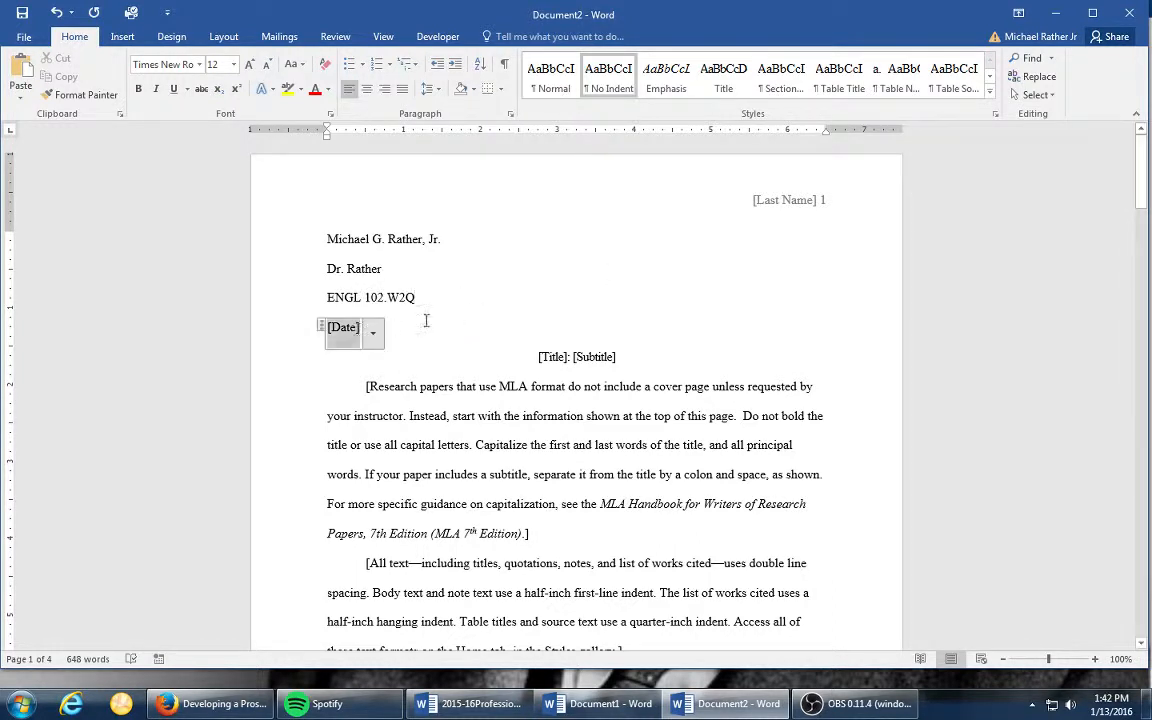
pyautogui.click(374, 336)
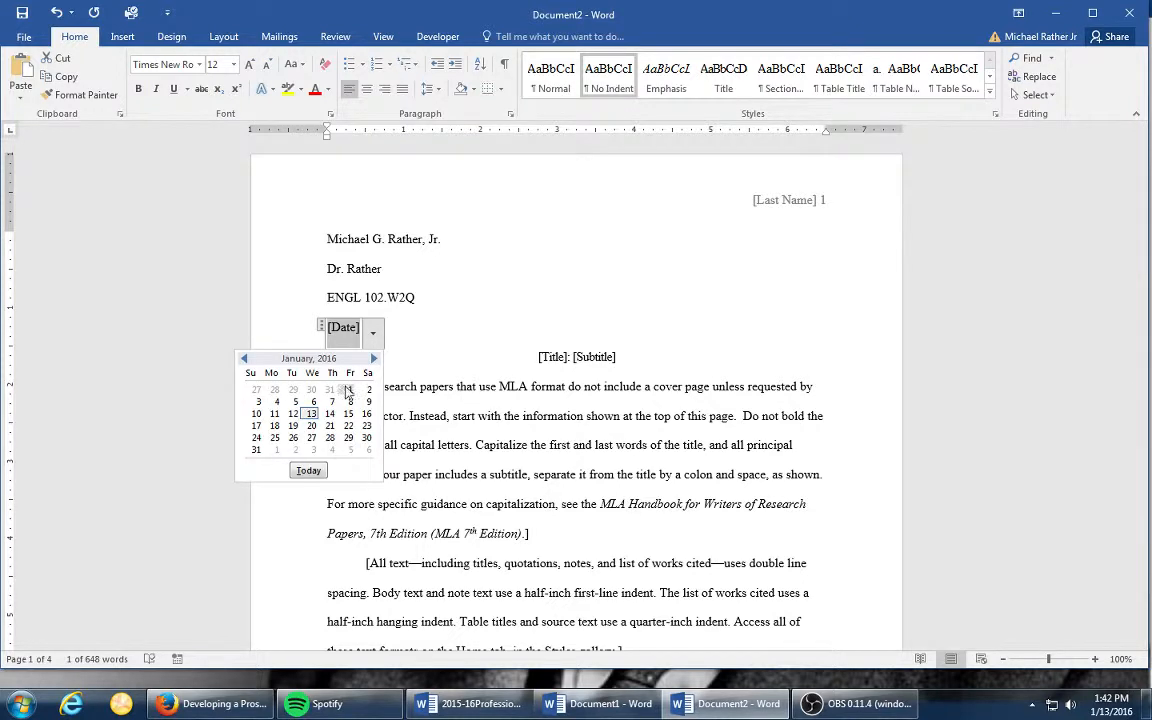
pyautogui.click(312, 413)
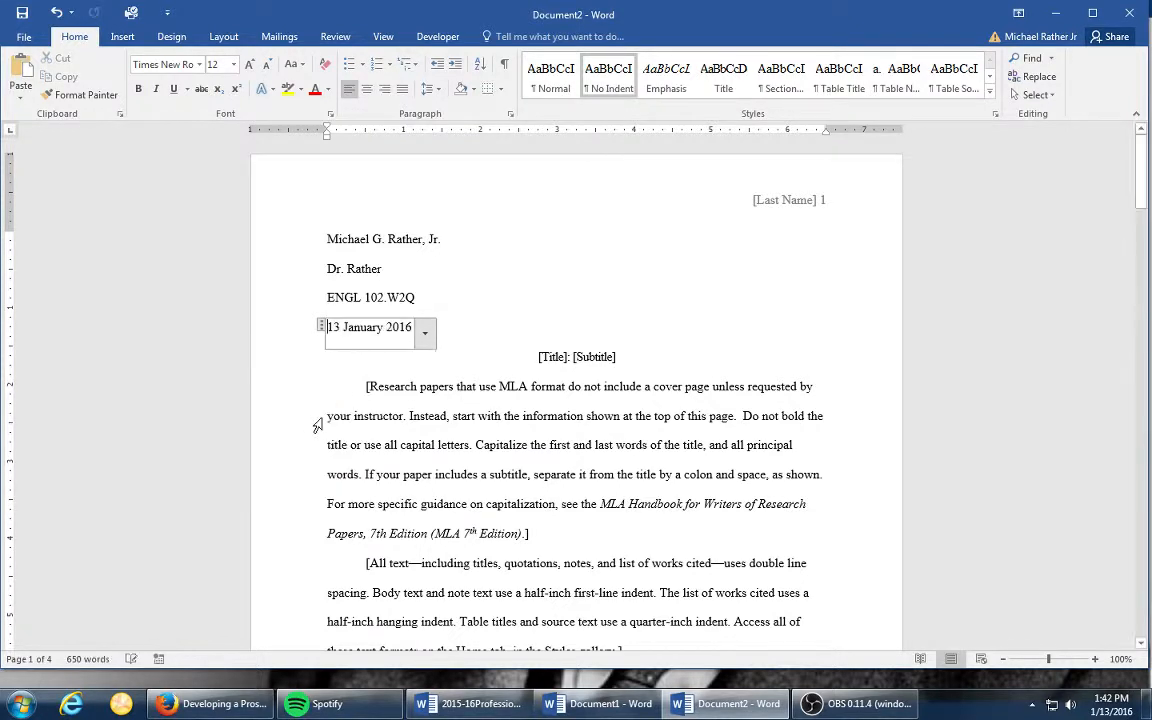
pyautogui.click(496, 330)
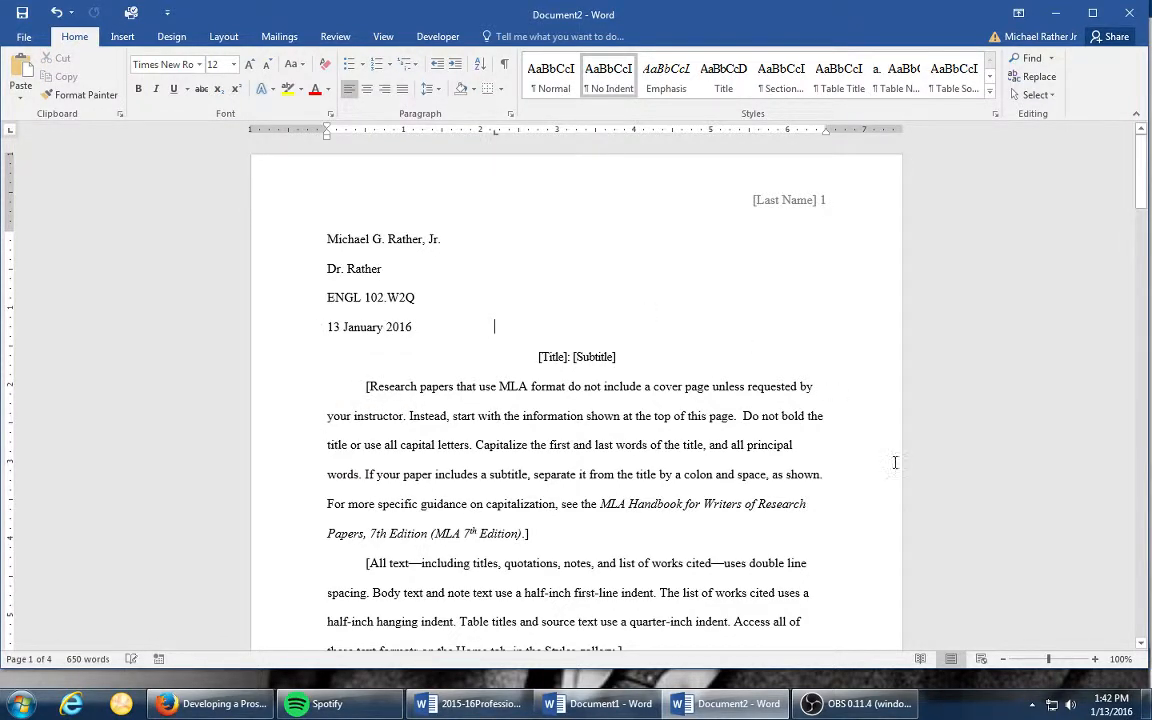
# - Replace the [Last Name] placeholder in the first page header with the student's last name and return to the body text
pyautogui.doubleClick(788, 203)
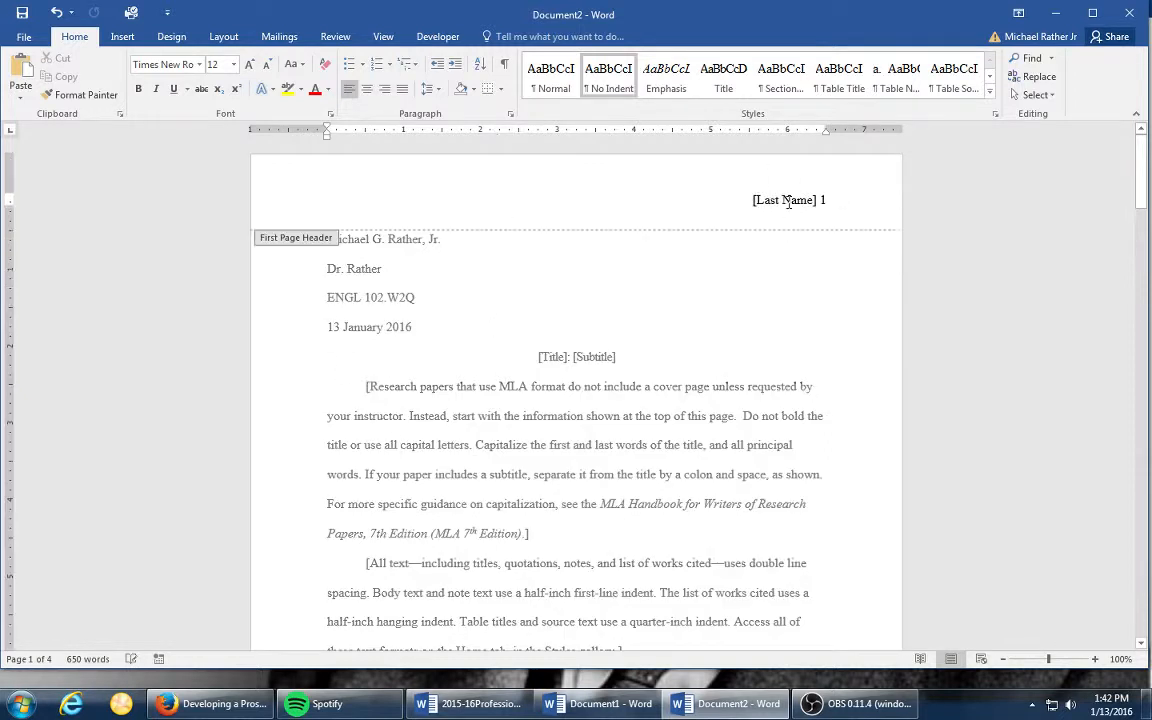
pyautogui.click(815, 203)
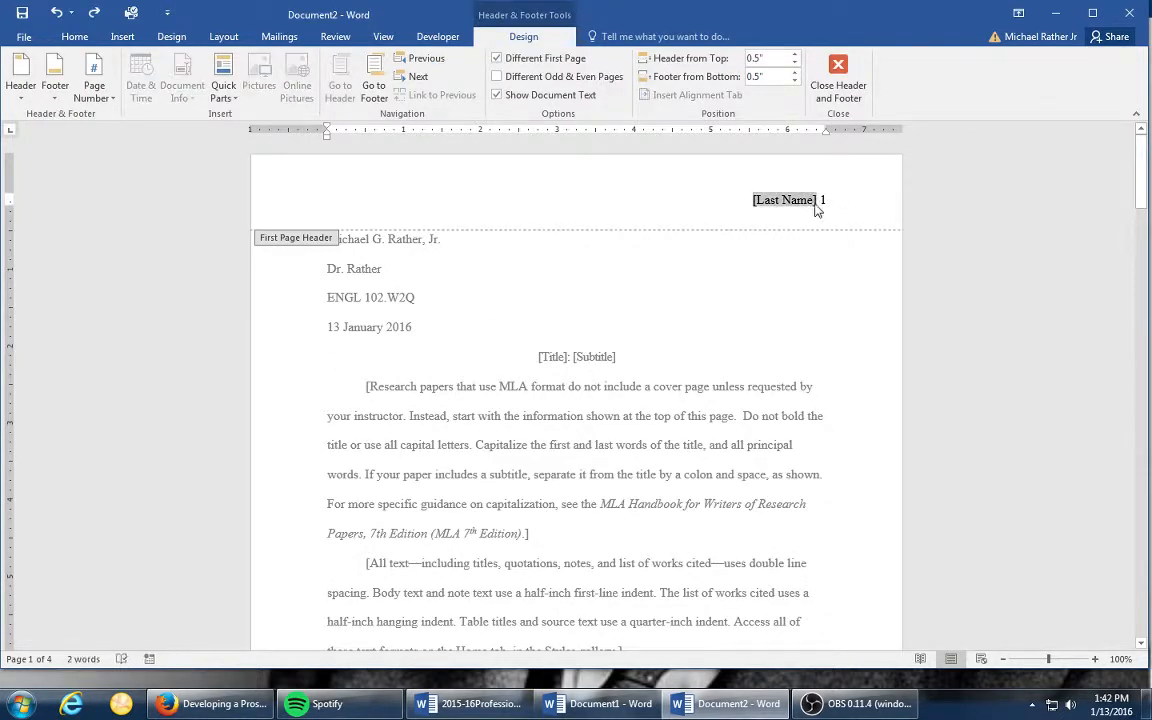
pyautogui.press('BackSpace')
pyautogui.write('Rather')
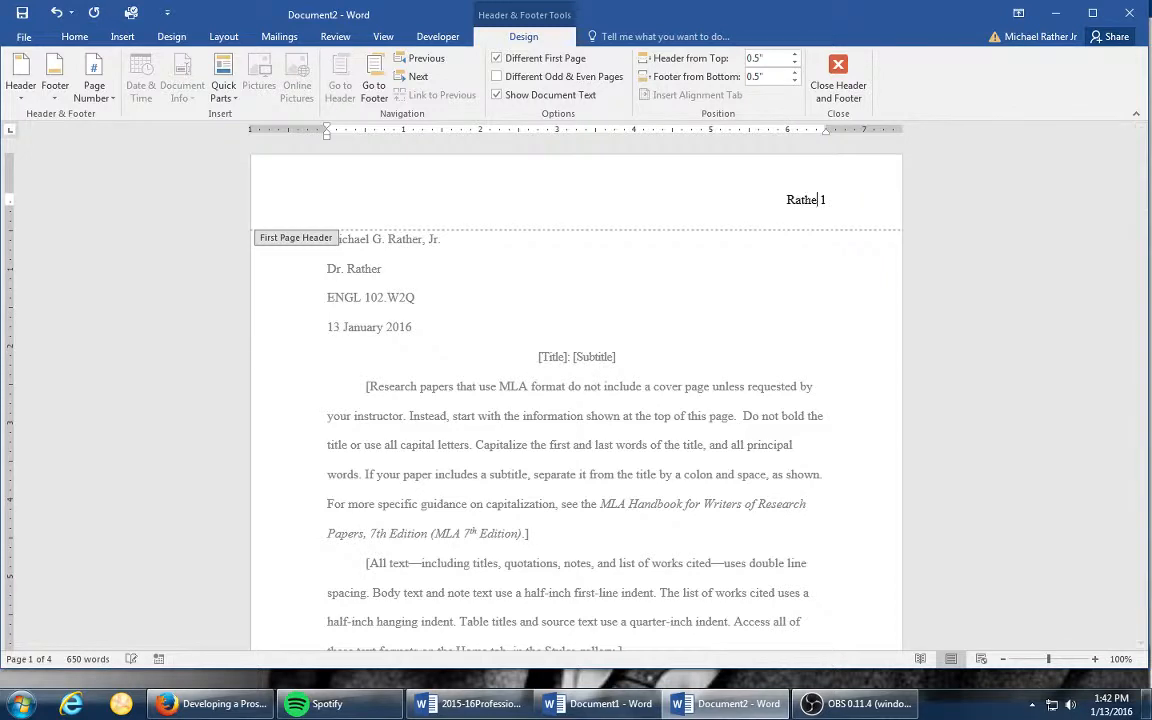
pyautogui.doubleClick(597, 357)
# - Look through the template's title line, sample body text, table and chart down to the Works Cited page
pyautogui.click(597, 357)
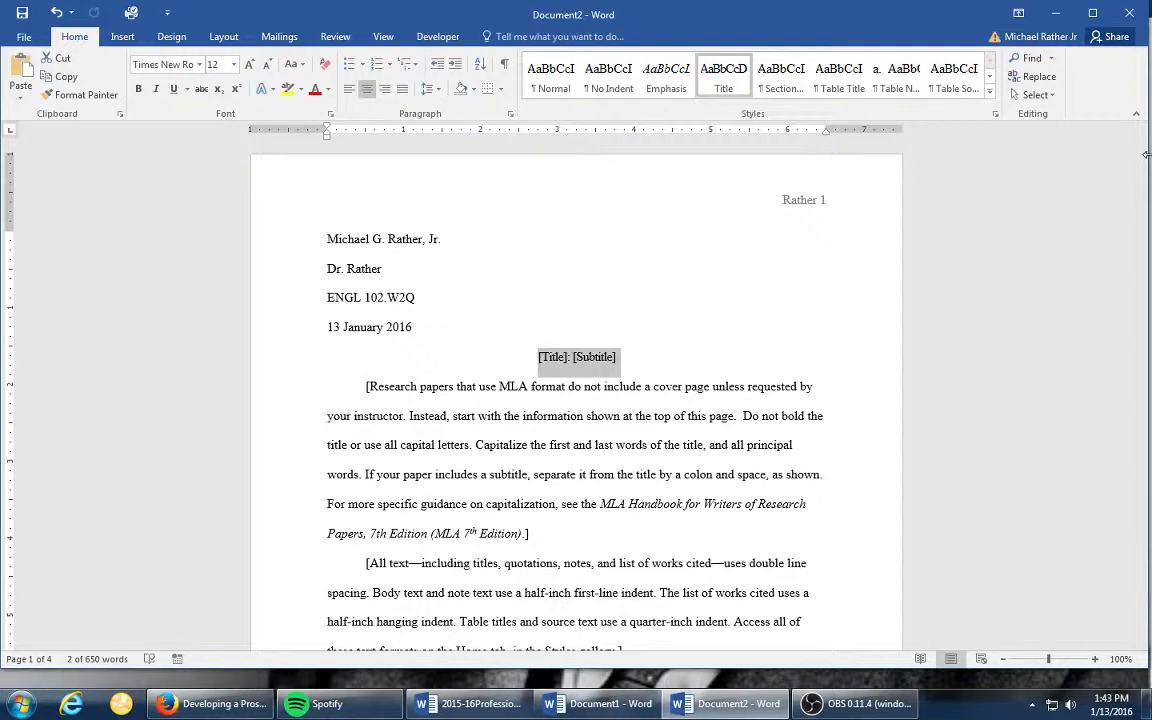
pyautogui.scroll(-4, 608, 444)
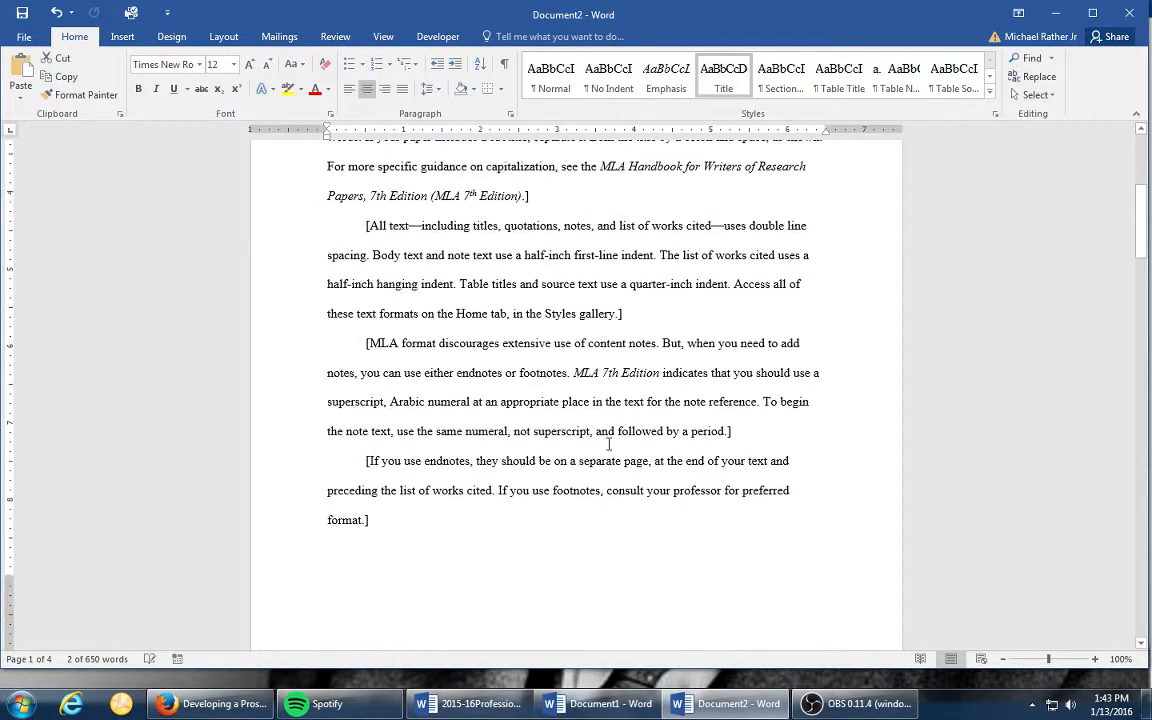
pyautogui.scroll(-8, 608, 444)
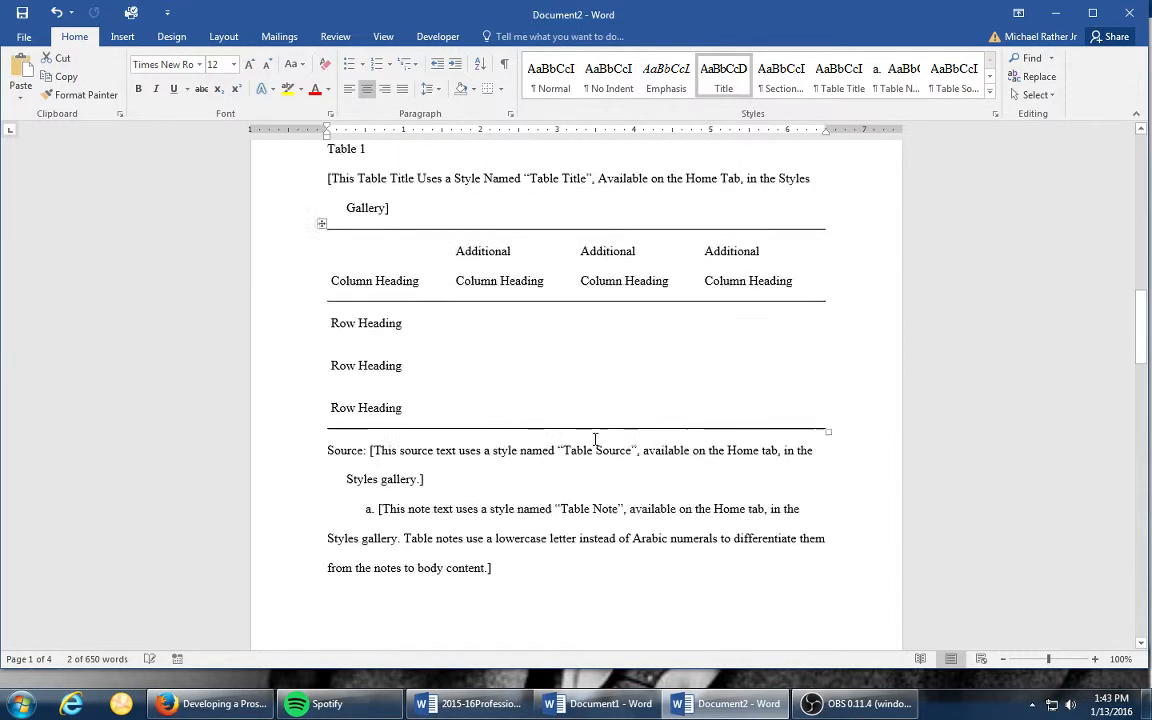
pyautogui.scroll(-4, 595, 440)
pyautogui.scroll(4, 540, 239)
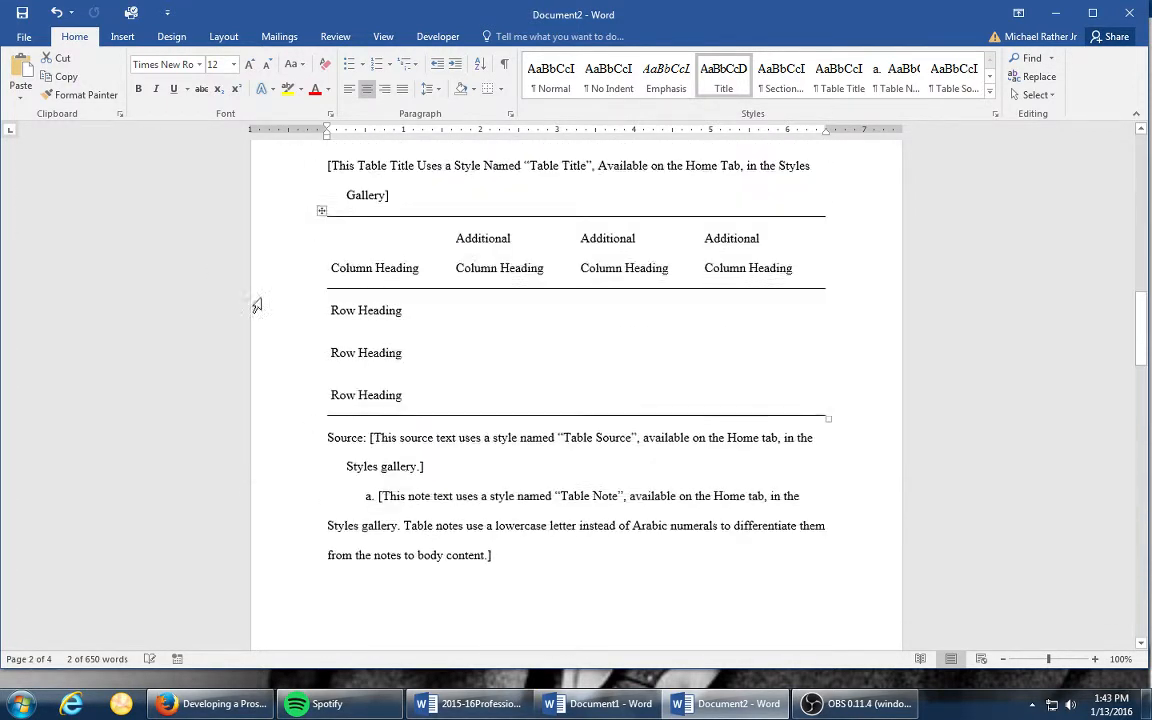
pyautogui.scroll(-8, 751, 566)
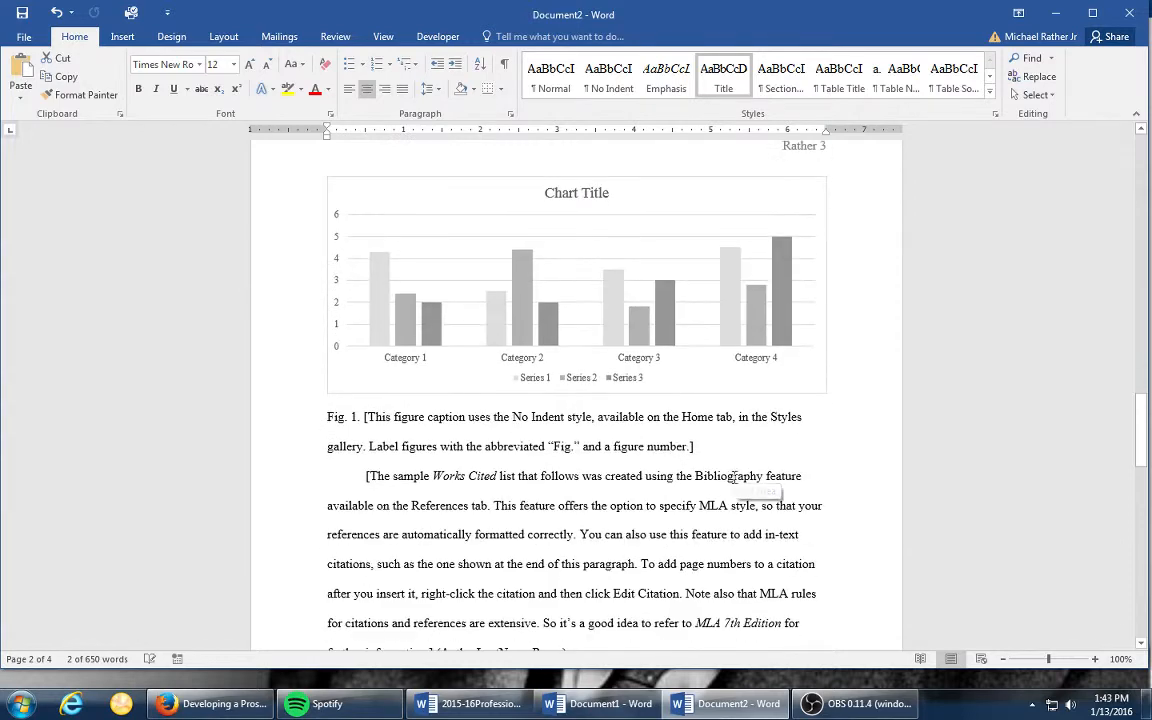
pyautogui.scroll(-1, 791, 420)
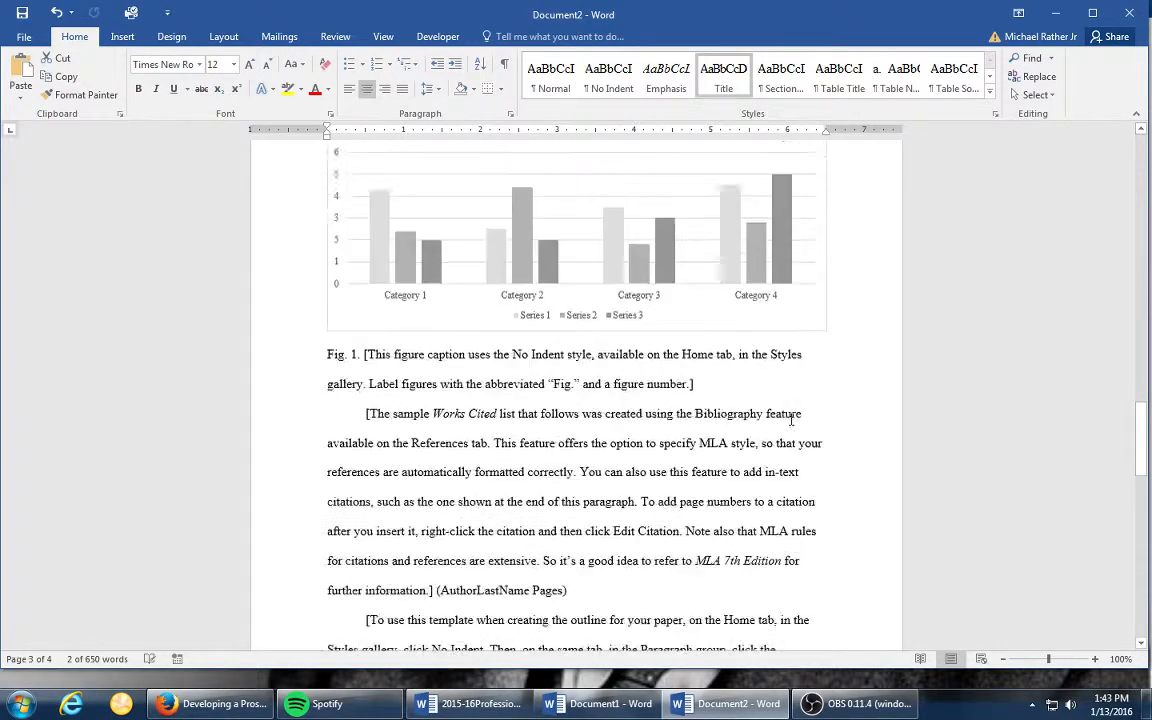
pyautogui.scroll(-4, 791, 420)
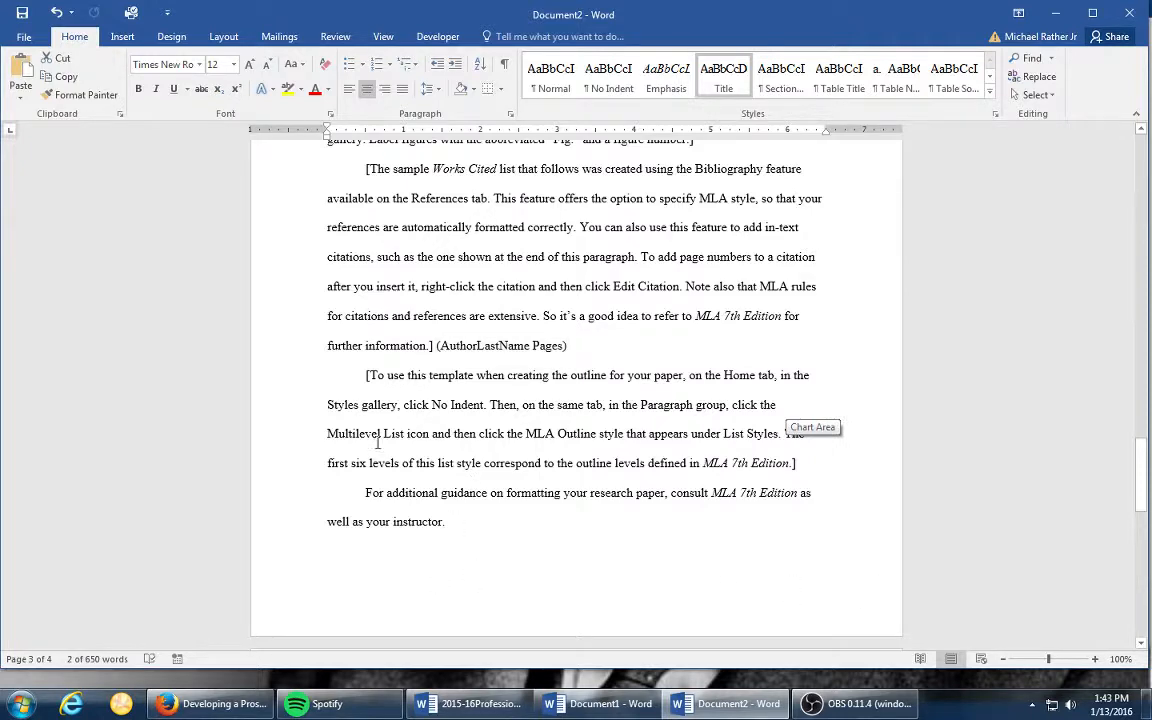
pyautogui.scroll(-10, 378, 443)
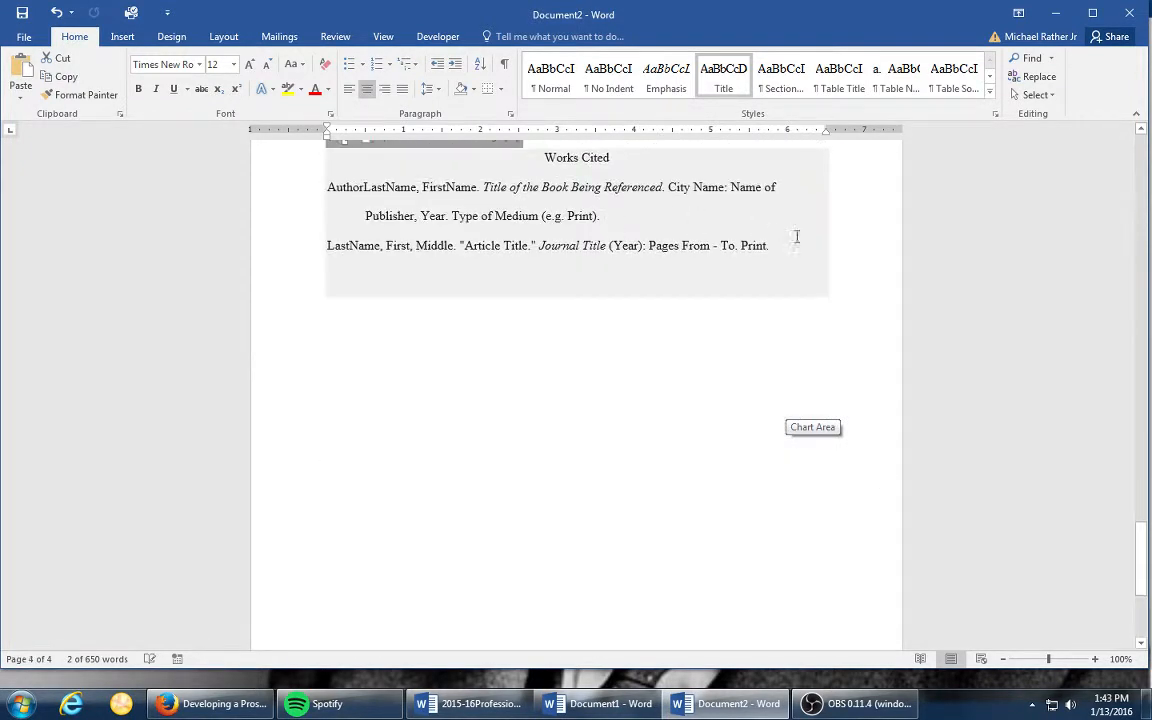
# - Apply the built-in Works Cited layout to the bibliography block on the last page and center its heading
pyautogui.click(796, 236)
pyautogui.scroll(3, 789, 250)
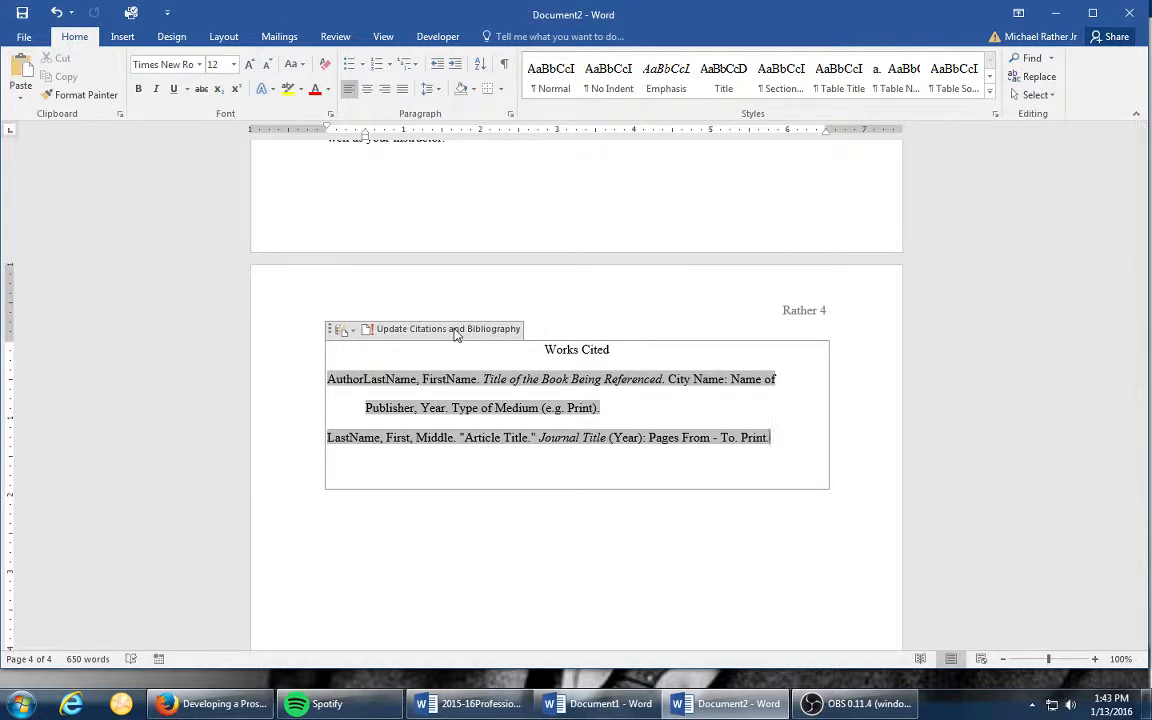
pyautogui.press('Down')
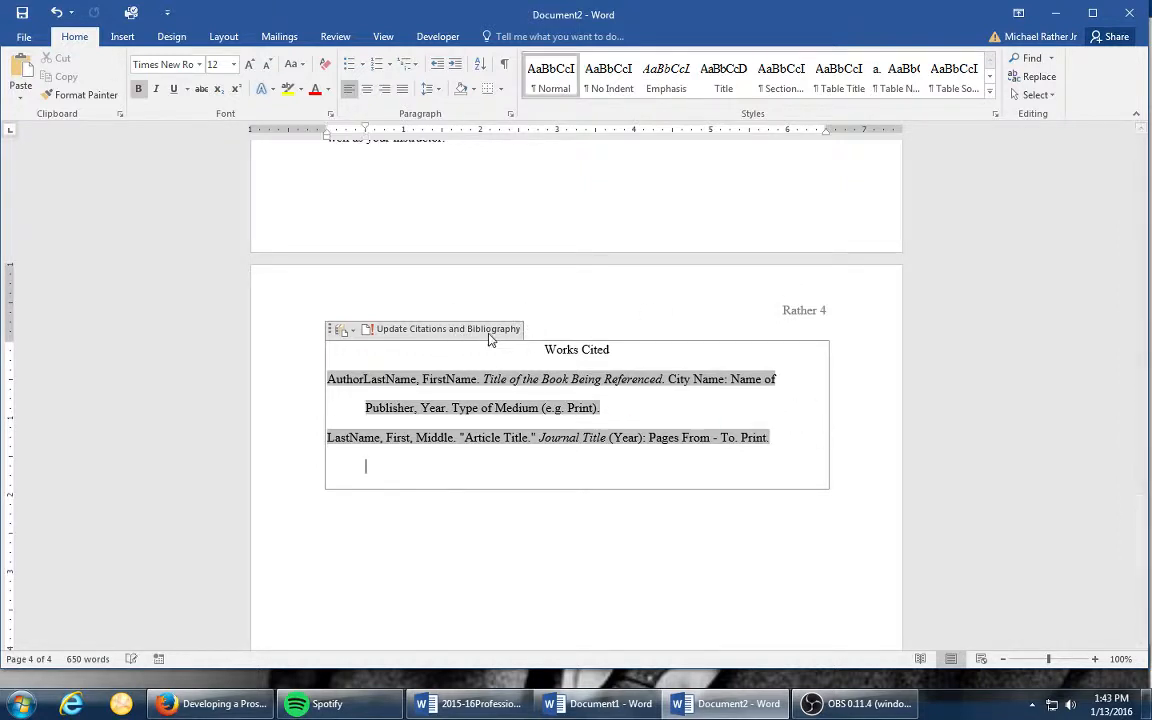
pyautogui.click(341, 329)
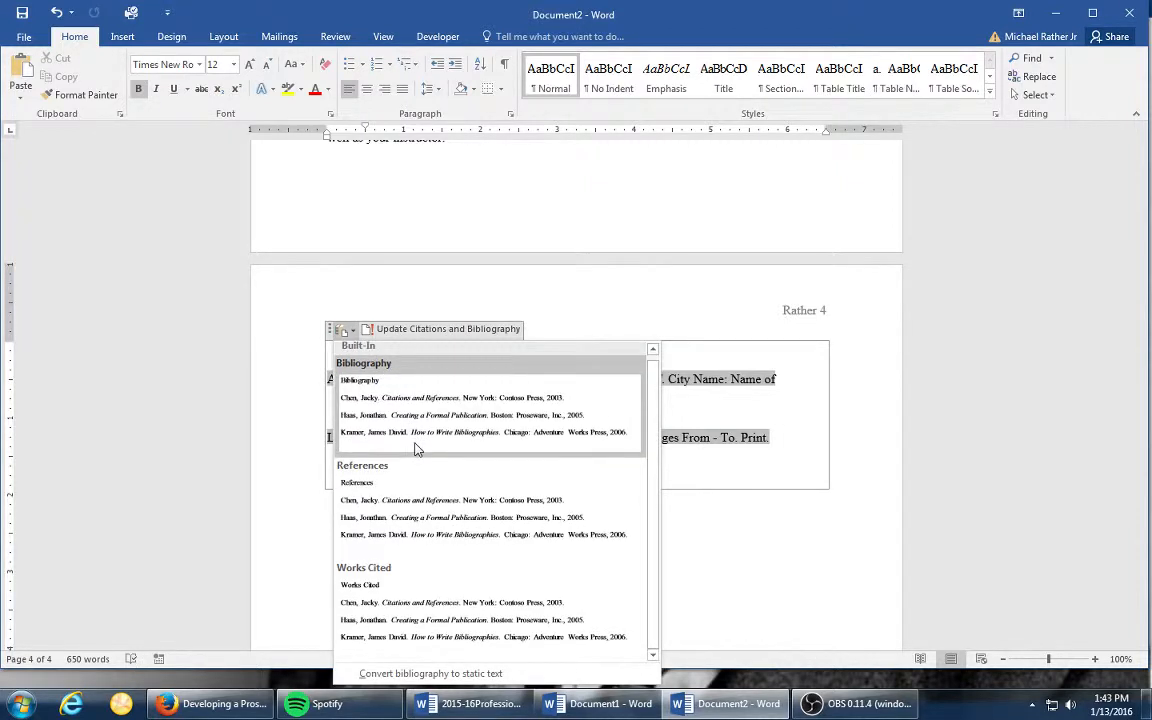
pyautogui.click(355, 556)
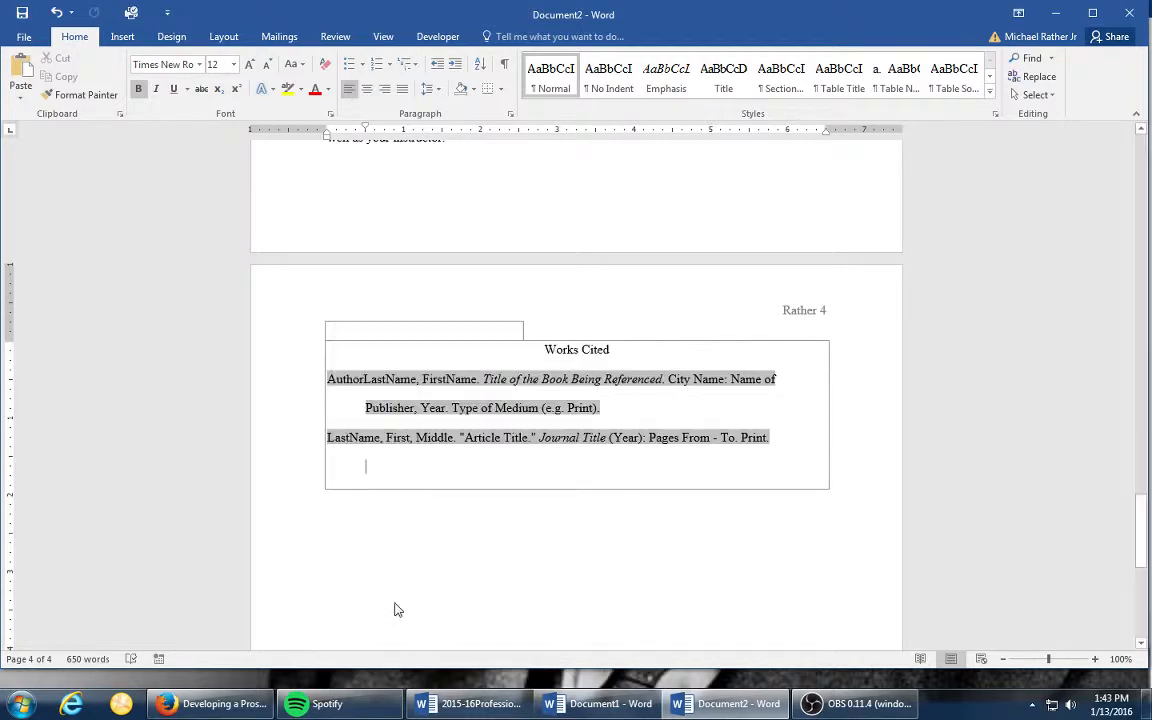
pyautogui.click(367, 89)
# - Delete the two-line sample book entry from the Works Cited list
pyautogui.click(500, 437)
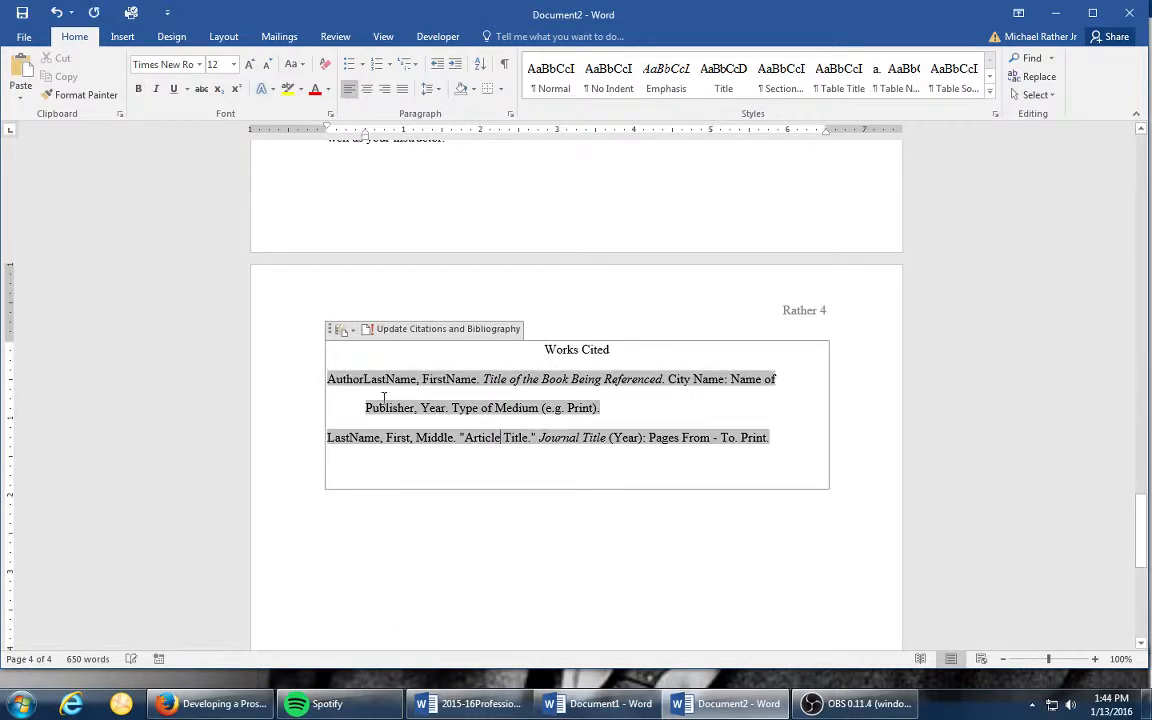
pyautogui.click(566, 408)
pyautogui.moveTo(602, 410); pyautogui.dragTo(301, 378)
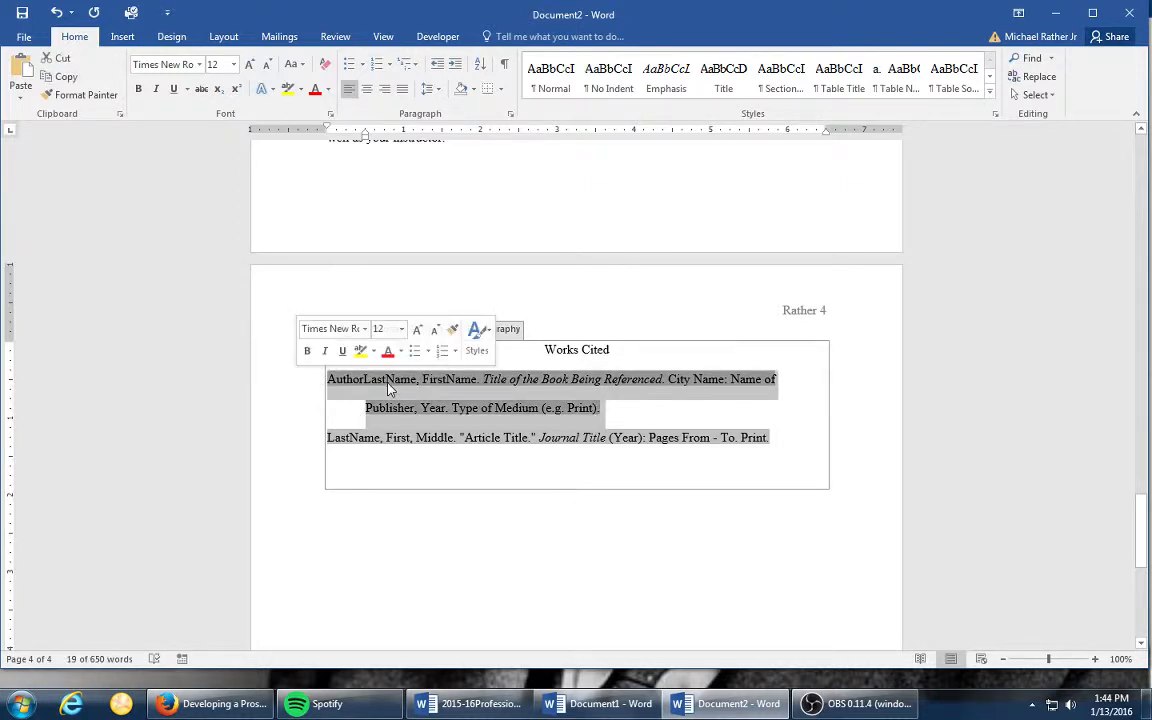
pyautogui.press('Delete')
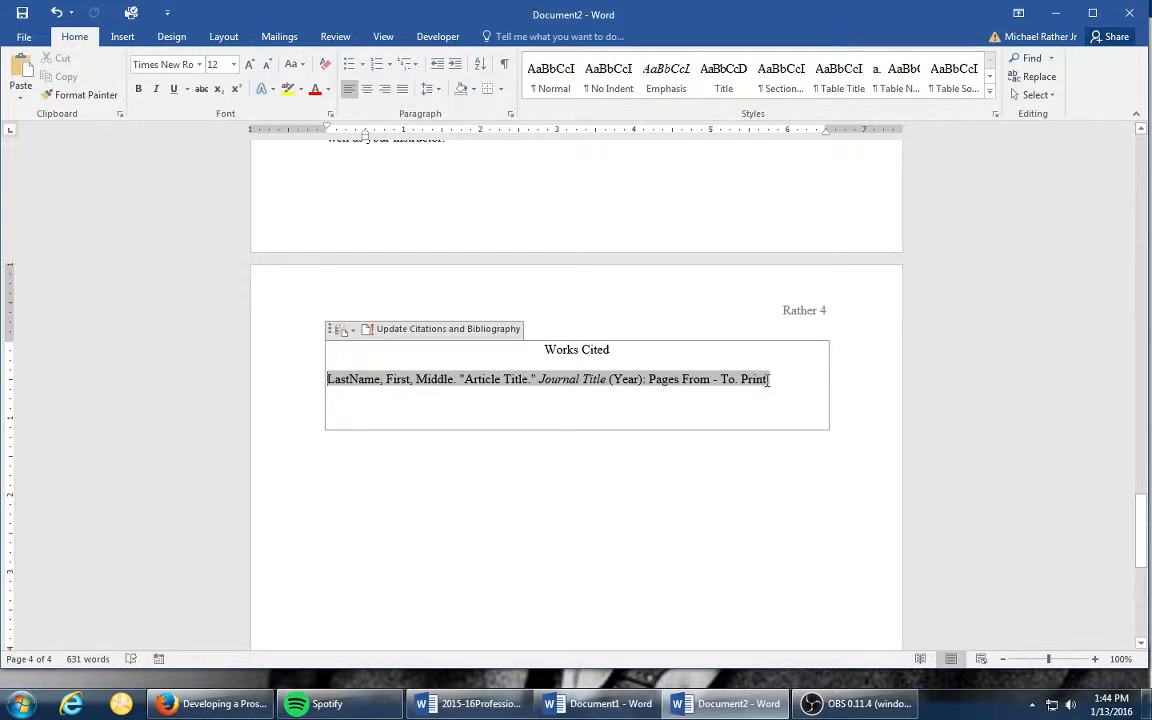
# - Clear the remaining sample journal article entry from the Works Cited list
pyautogui.moveTo(765, 380); pyautogui.dragTo(584, 380)
pyautogui.moveTo(660, 380); pyautogui.dragTo(327, 379)
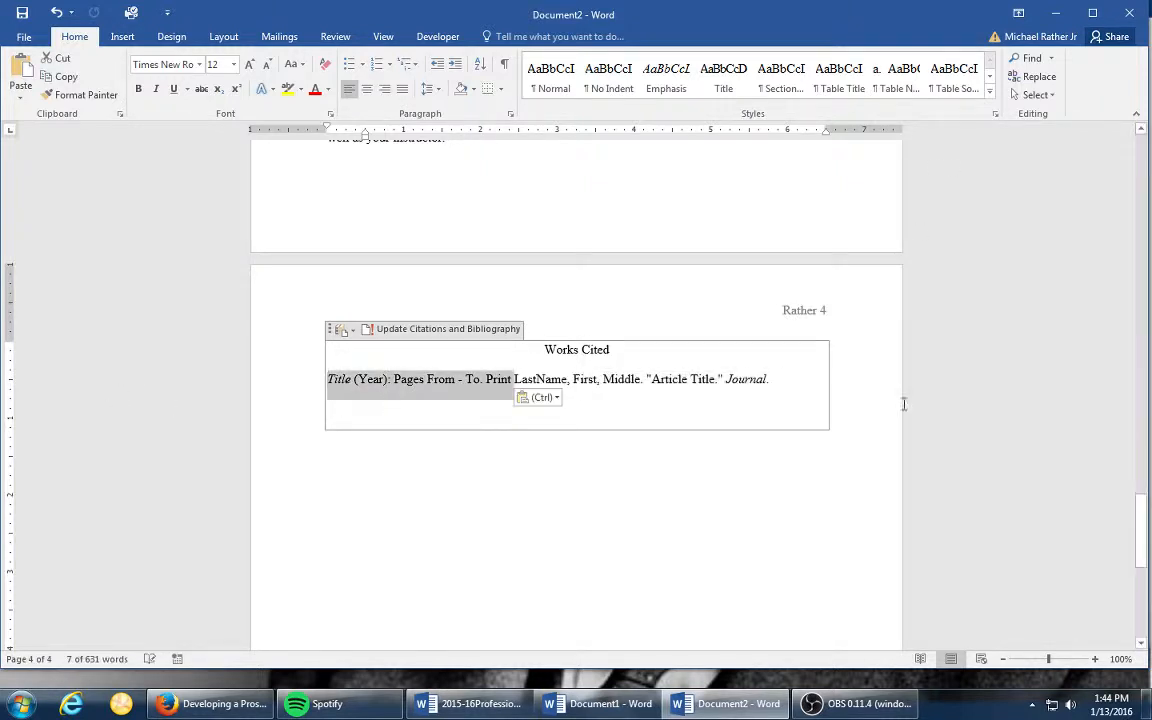
pyautogui.press('Delete')
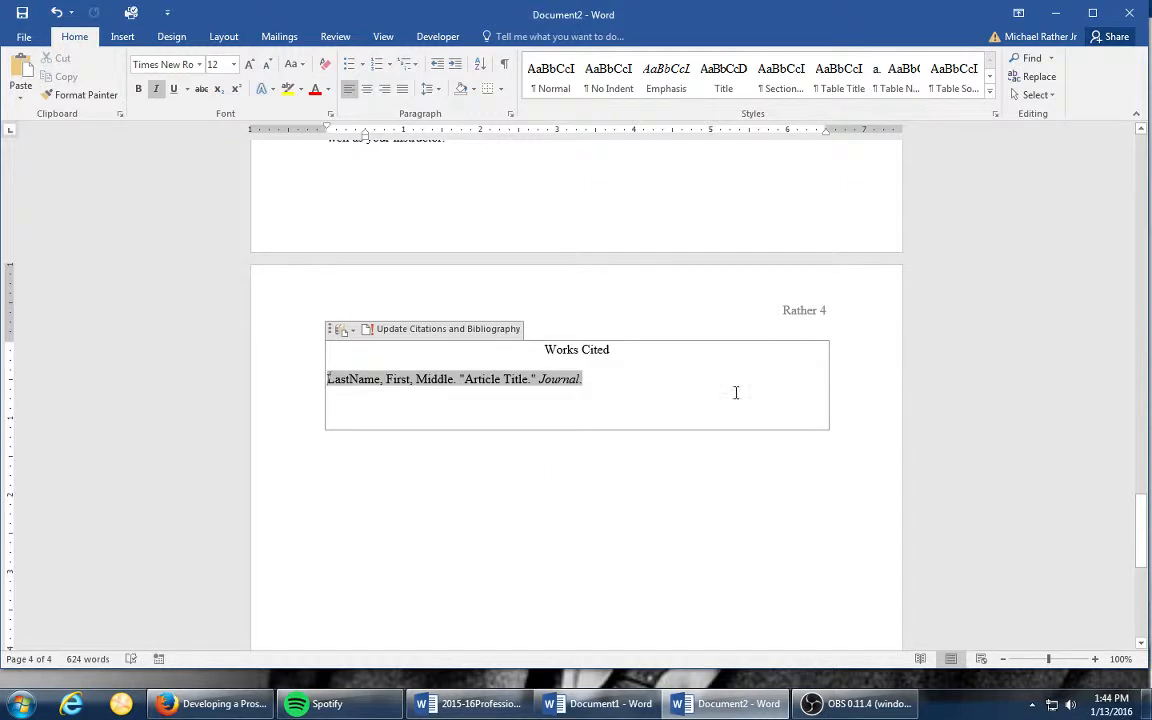
pyautogui.moveTo(585, 381); pyautogui.dragTo(438, 387)
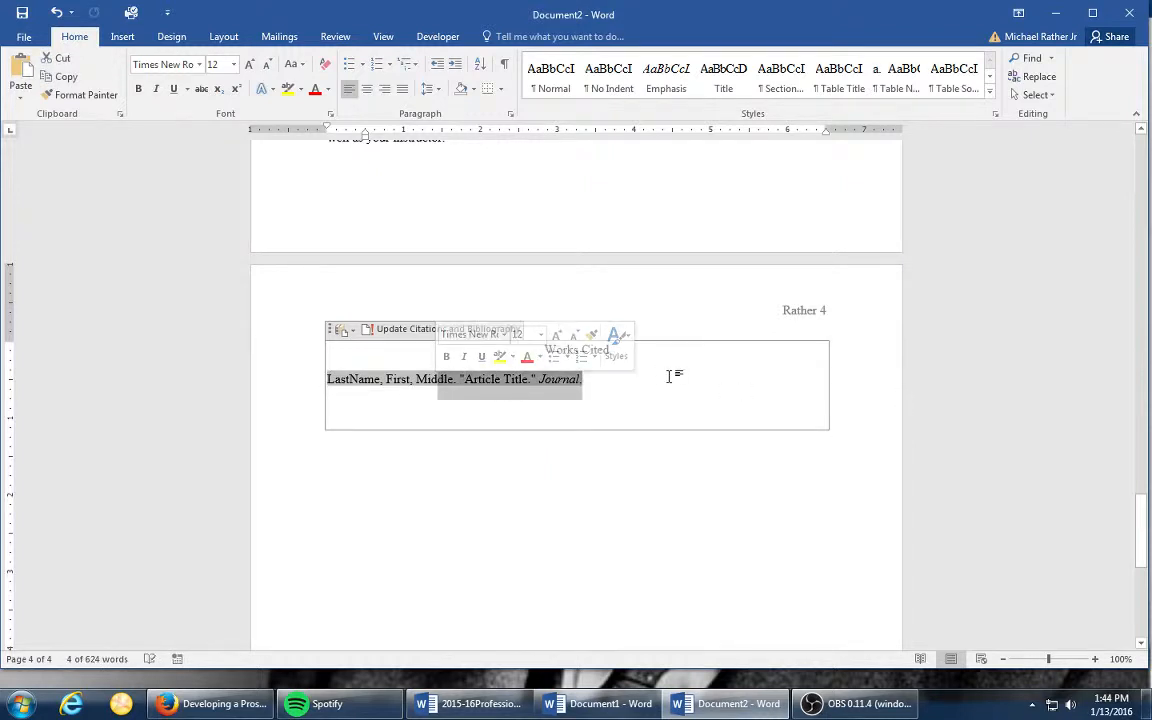
pyautogui.press('BackSpace')
pyautogui.press('BackSpace')
pyautogui.press('BackSpace')
pyautogui.press('BackSpace')
pyautogui.press('BackSpace')
pyautogui.press('BackSpace')
pyautogui.press('BackSpace')
pyautogui.press('BackSpace')
pyautogui.press('BackSpace')
pyautogui.press('BackSpace')
pyautogui.press('BackSpace')
pyautogui.press('BackSpace')
pyautogui.press('BackSpace')
pyautogui.press('BackSpace')
pyautogui.press('BackSpace')
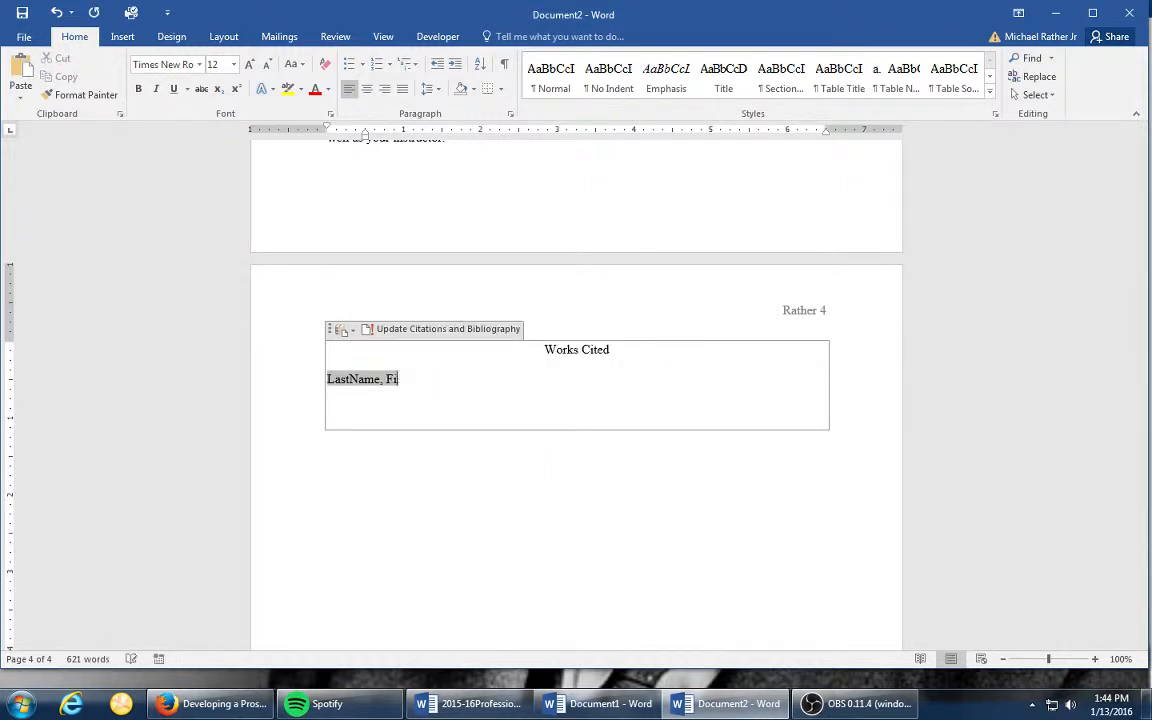
pyautogui.press('BackSpace')
pyautogui.press('BackSpace')
pyautogui.press('BackSpace')
pyautogui.press('BackSpace')
pyautogui.press('BackSpace')
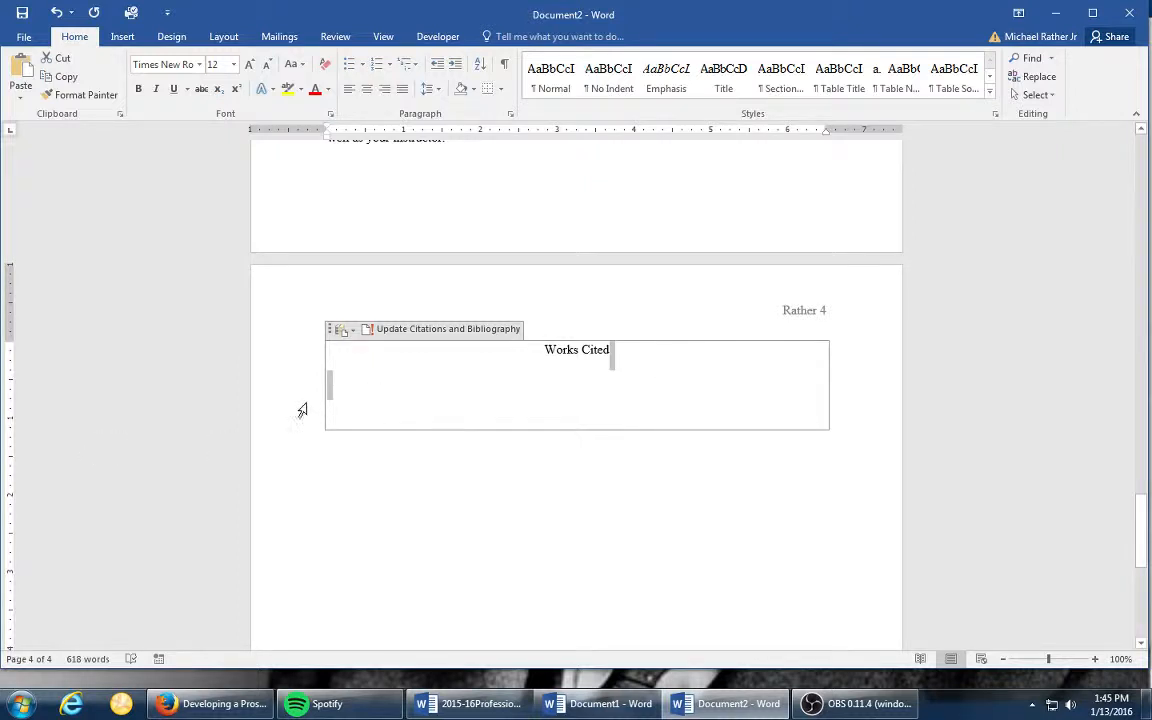
# - Begin a new entry under the Works Cited heading with the article author's name, last name first, followed by a period
pyautogui.click(328, 381)
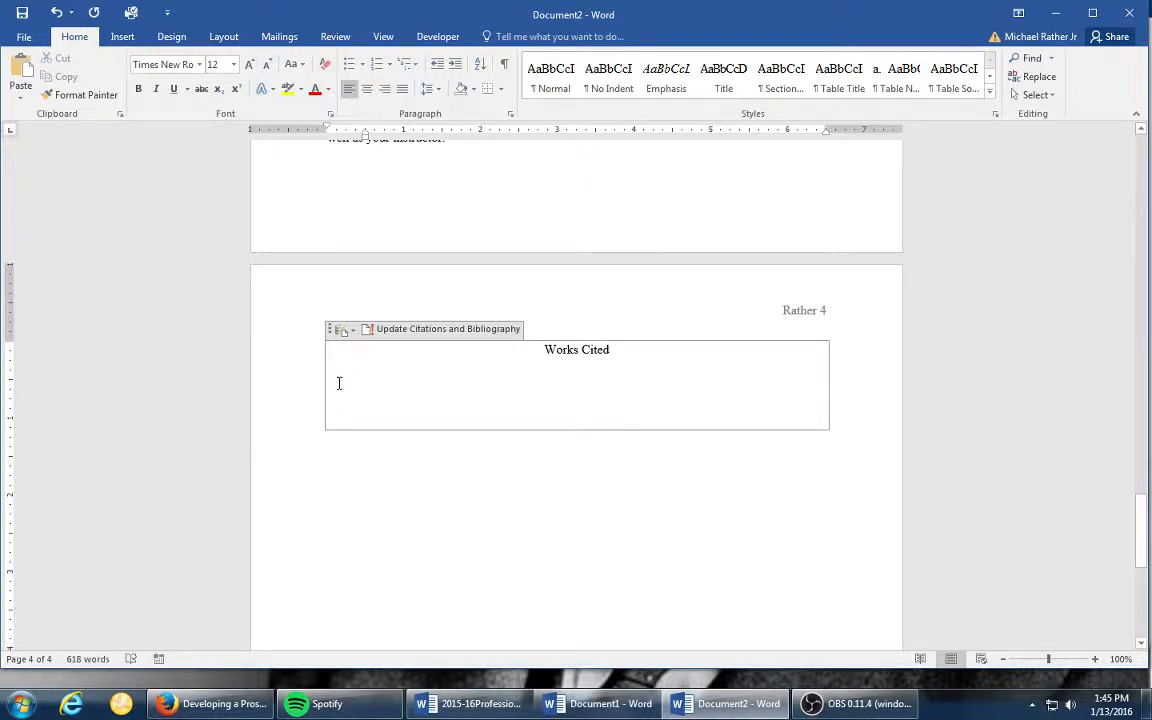
pyautogui.write('Grady')
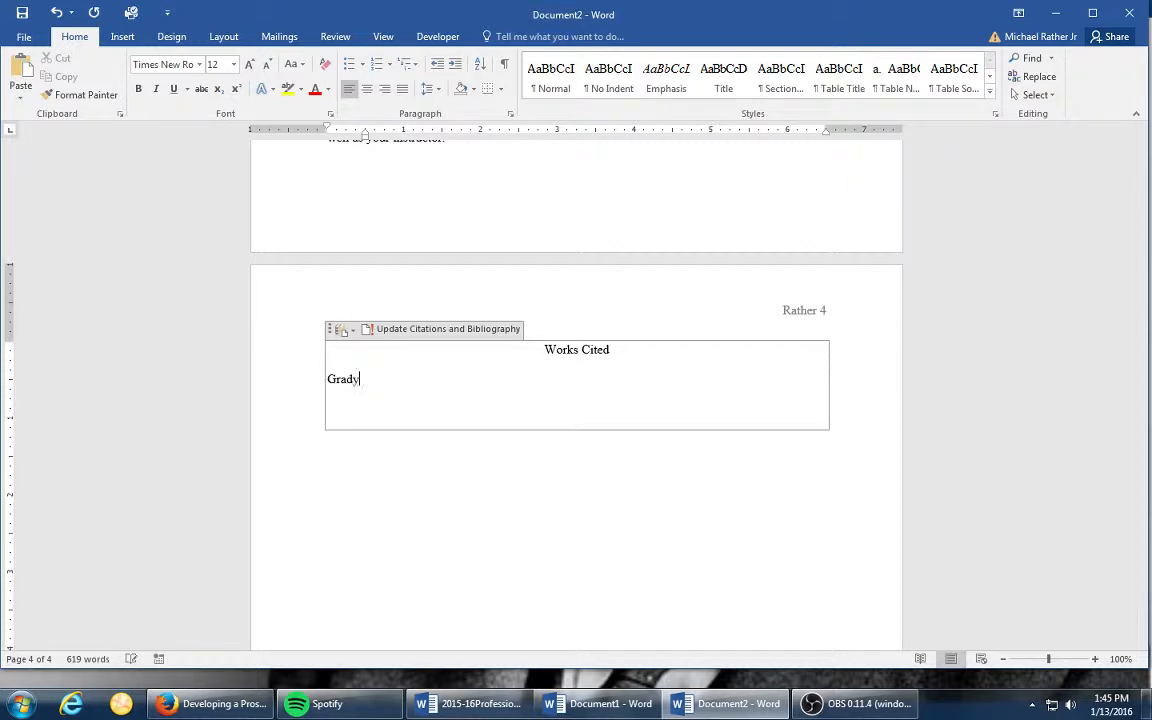
pyautogui.write(',')
pyautogui.write(' Denise')
pyautogui.write('. ')
pyautogui.write('"')
# - Add an opening quotation mark and the article title "The Vision Thing" after the author, keeping the entry on one line
pyautogui.write('The v')
pyautogui.write('ision ')
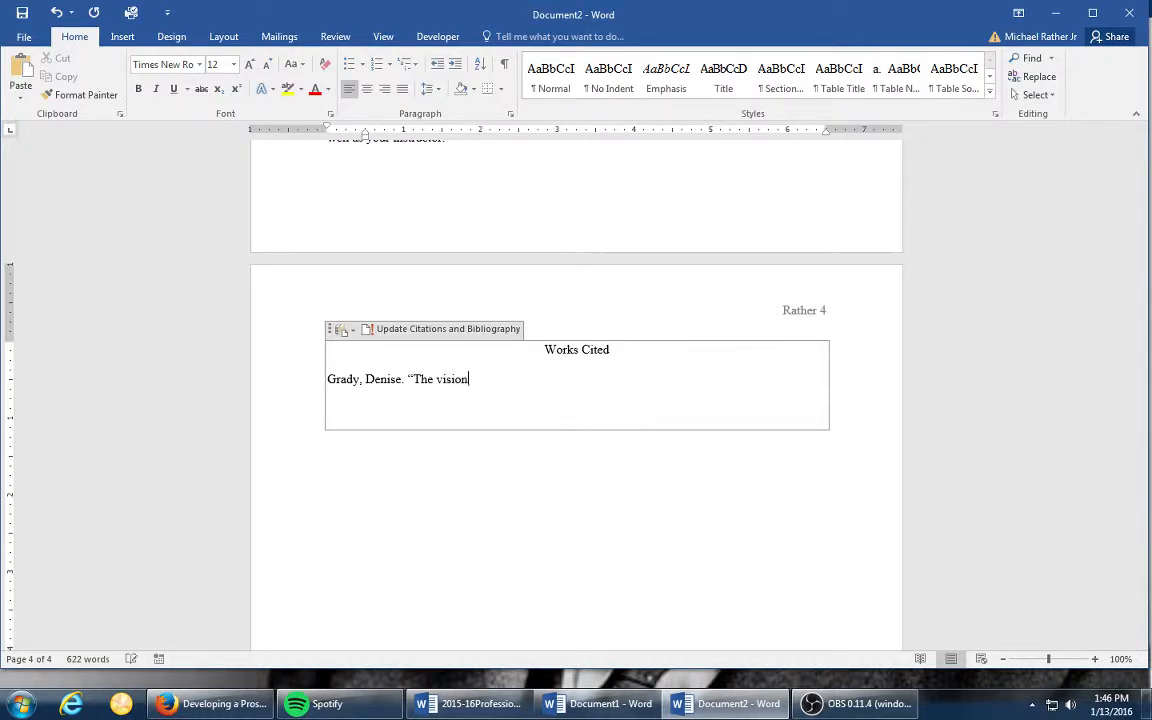
pyautogui.write('THing')
pyautogui.click(436, 379)
pyautogui.press('Delete')
pyautogui.write('V')
pyautogui.press('End')
pyautogui.press('Return')
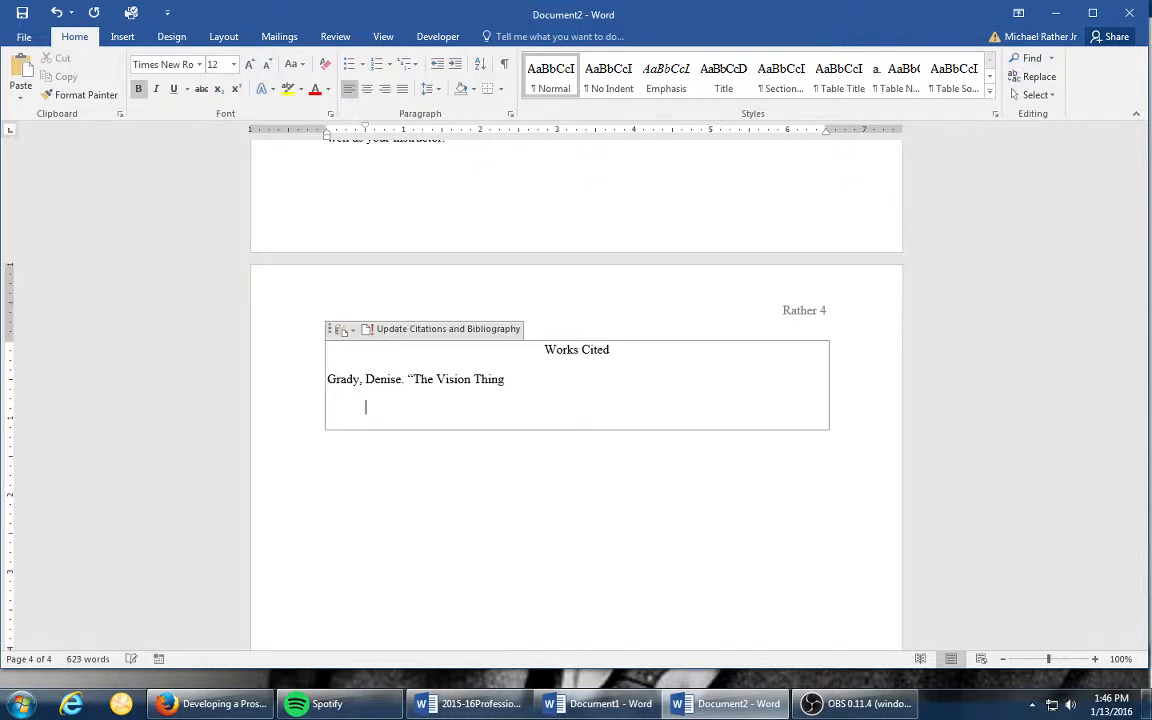
pyautogui.press('BackSpace')
pyautogui.press('BackSpace')
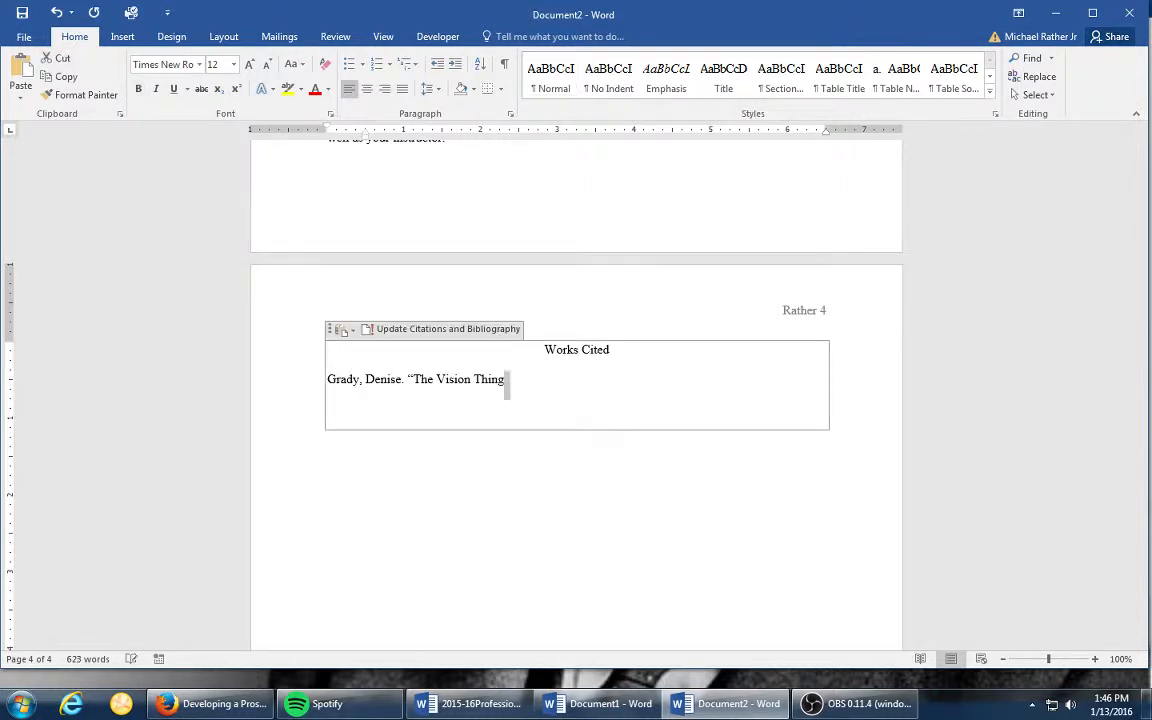
# - Complete the article title with the subtitle ": Mainly in the Brain." and a closing quotation mark
pyautogui.write(':')
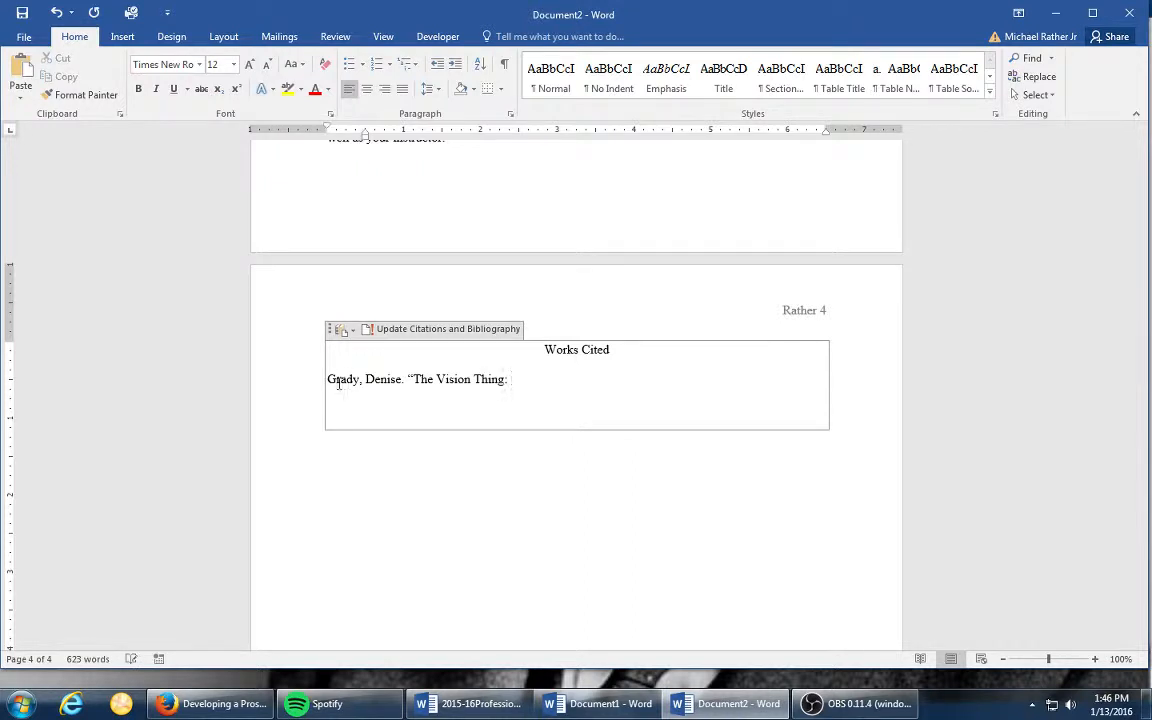
pyautogui.write(' Mainly i')
pyautogui.write('n the Brain.”')
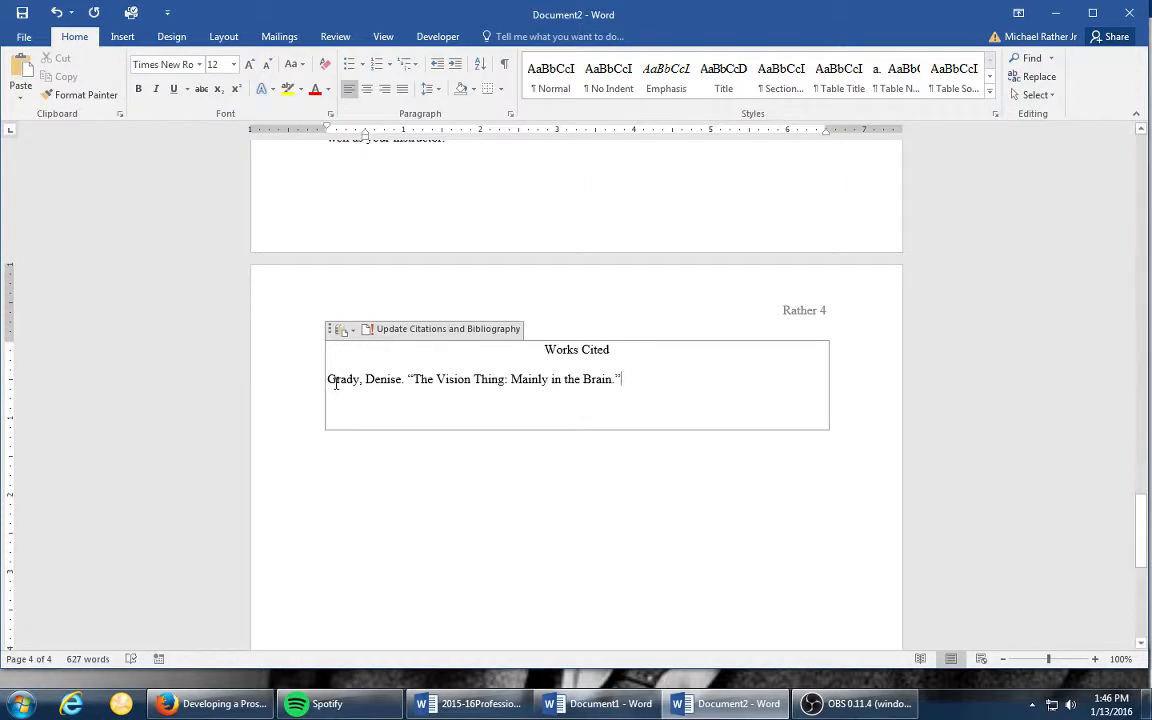
# - Add the book title "The World of the Image." in italics after the article title, returning to regular text after it
pyautogui.click(158, 90)
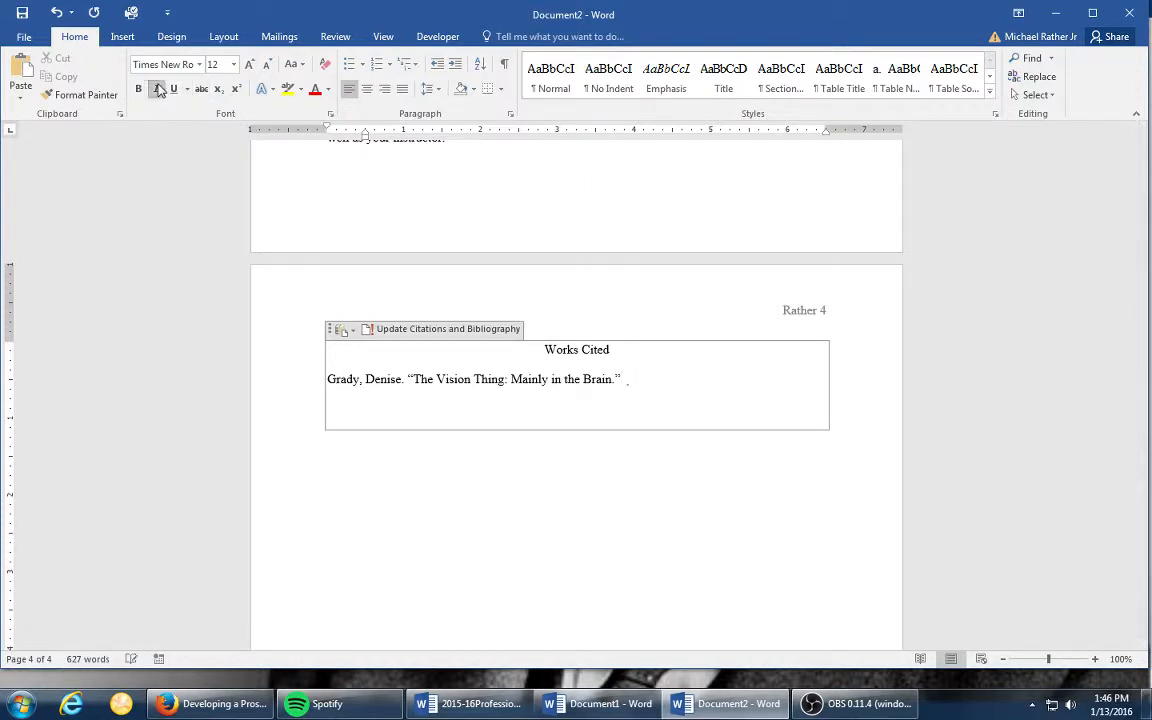
pyautogui.write('The World of the Image.')
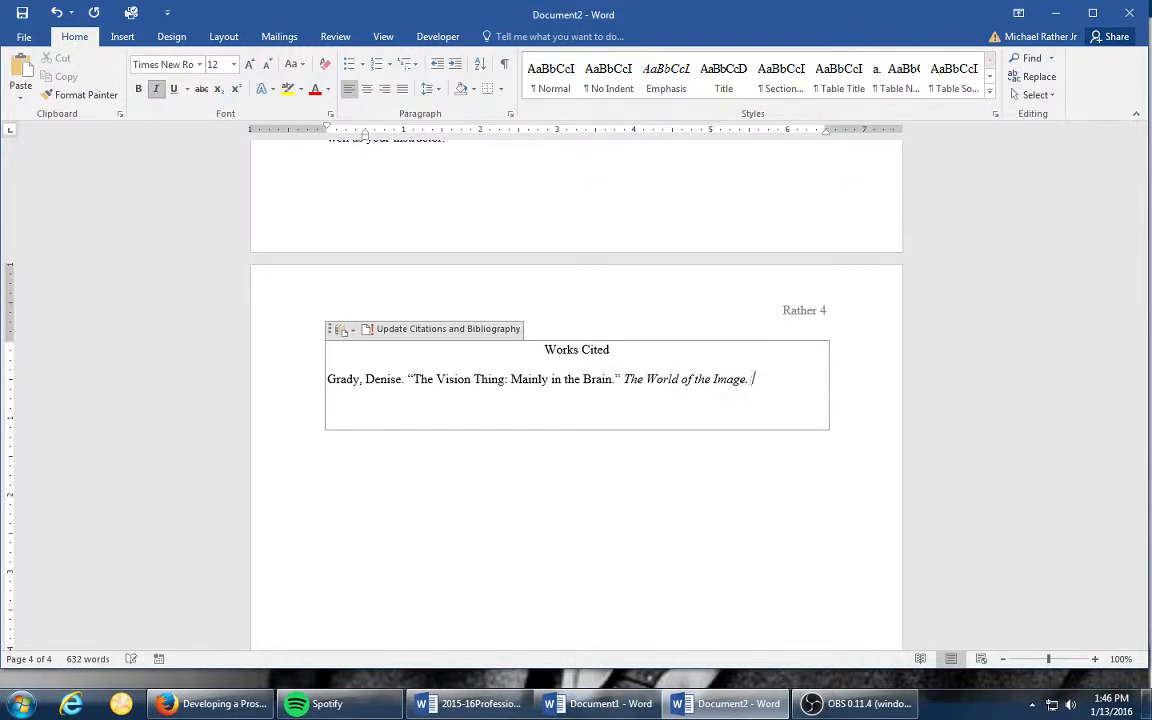
pyautogui.click(155, 88)
# - Add "Eds." and the full names of the book's two editors, joined by "and" and ending with a period
pyautogui.write('Eds. Trudy Smioke')
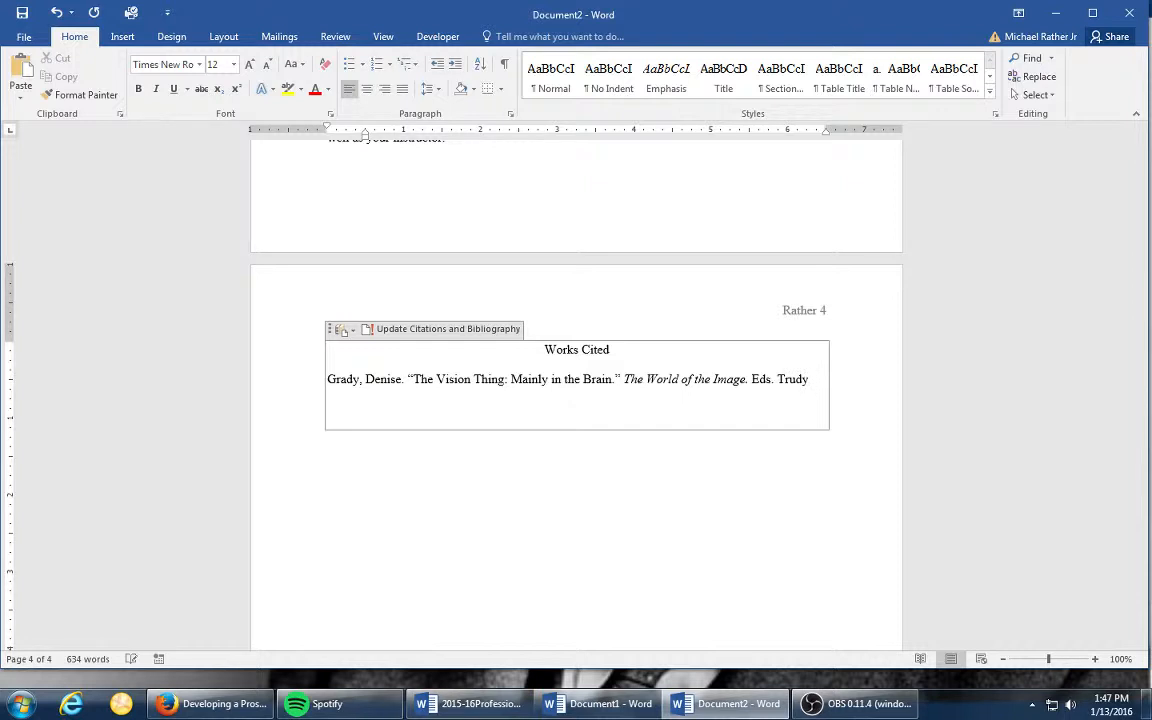
pyautogui.press('BackSpace')
pyautogui.press('BackSpace')
pyautogui.press('BackSpace')
pyautogui.press('BackSpace')
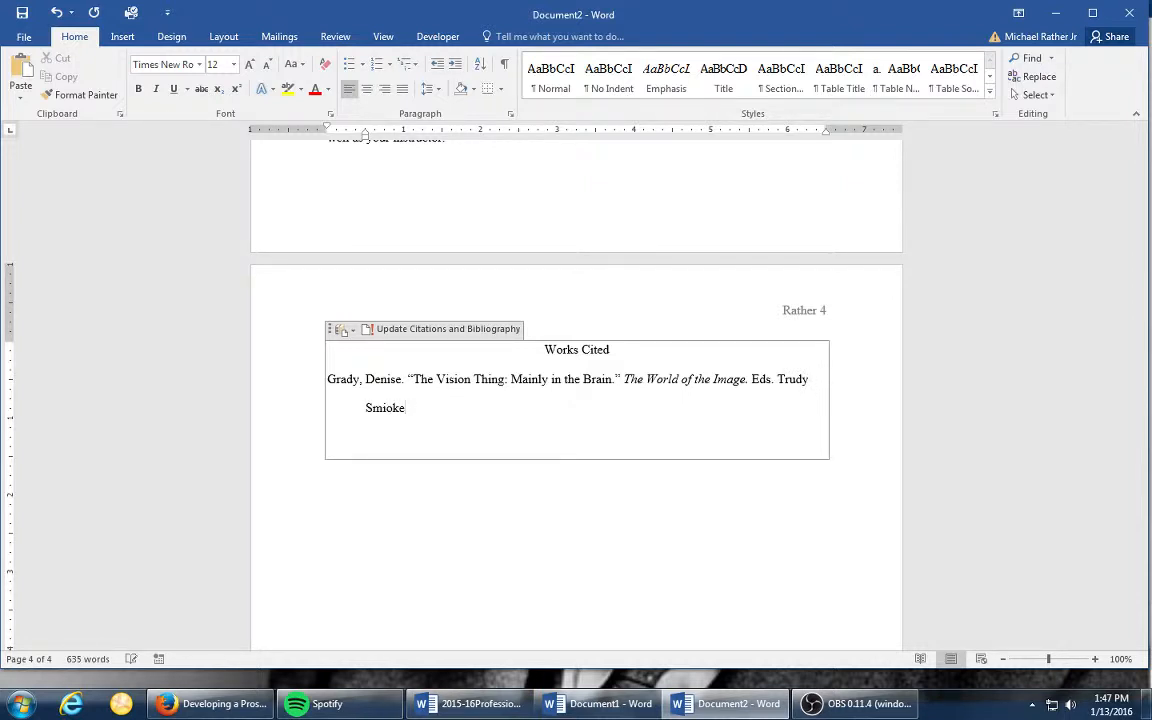
pyautogui.write('oke and Alan Robbins.')
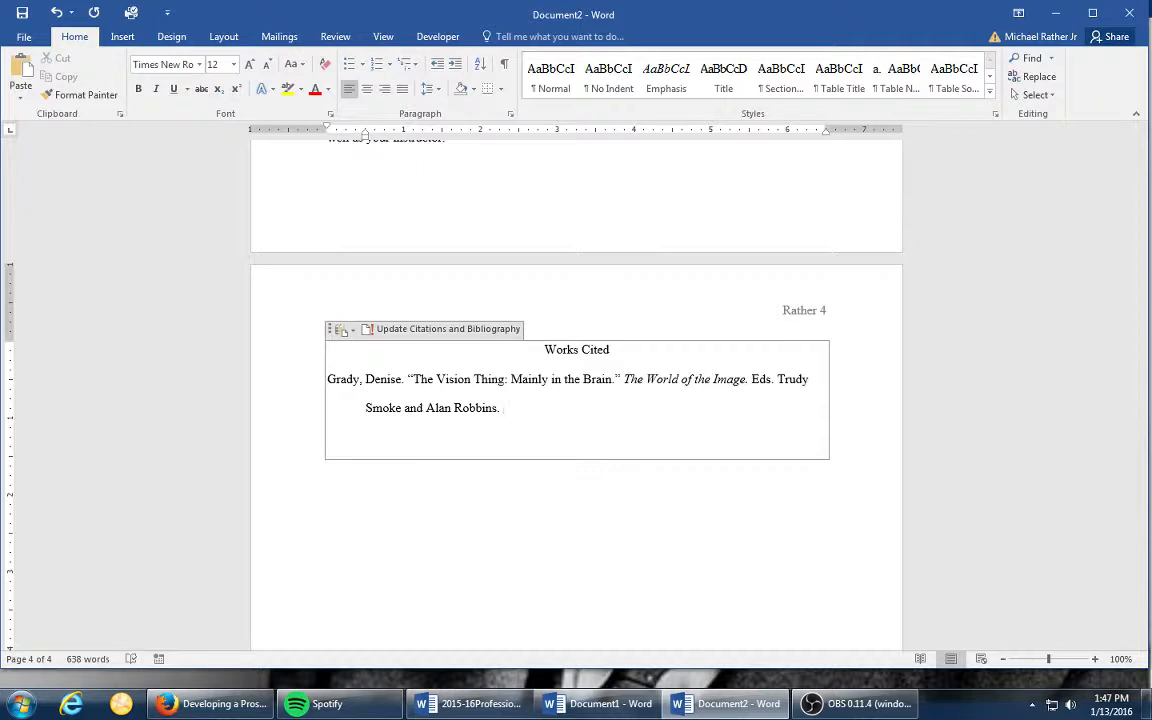
# - Finish the Works Cited entry with the publication details "New York: Pearson, 2007. Print." after the editors' names
pyautogui.write('New York: Pearson,')
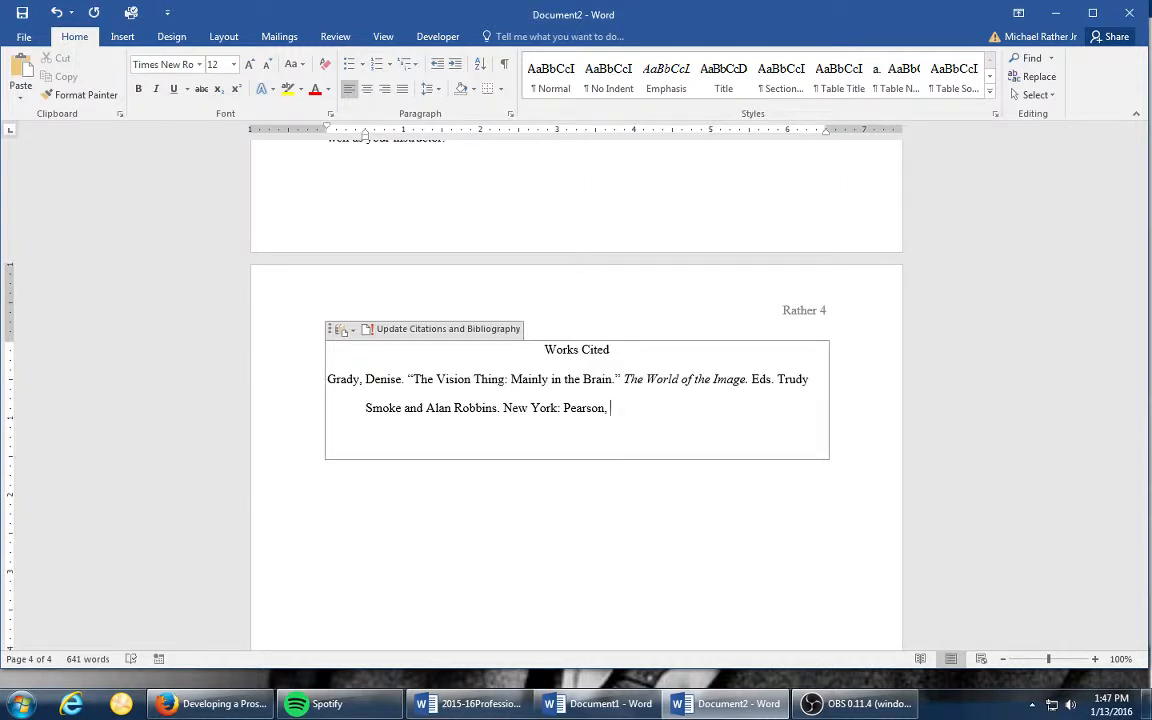
pyautogui.write('2007. Print.')
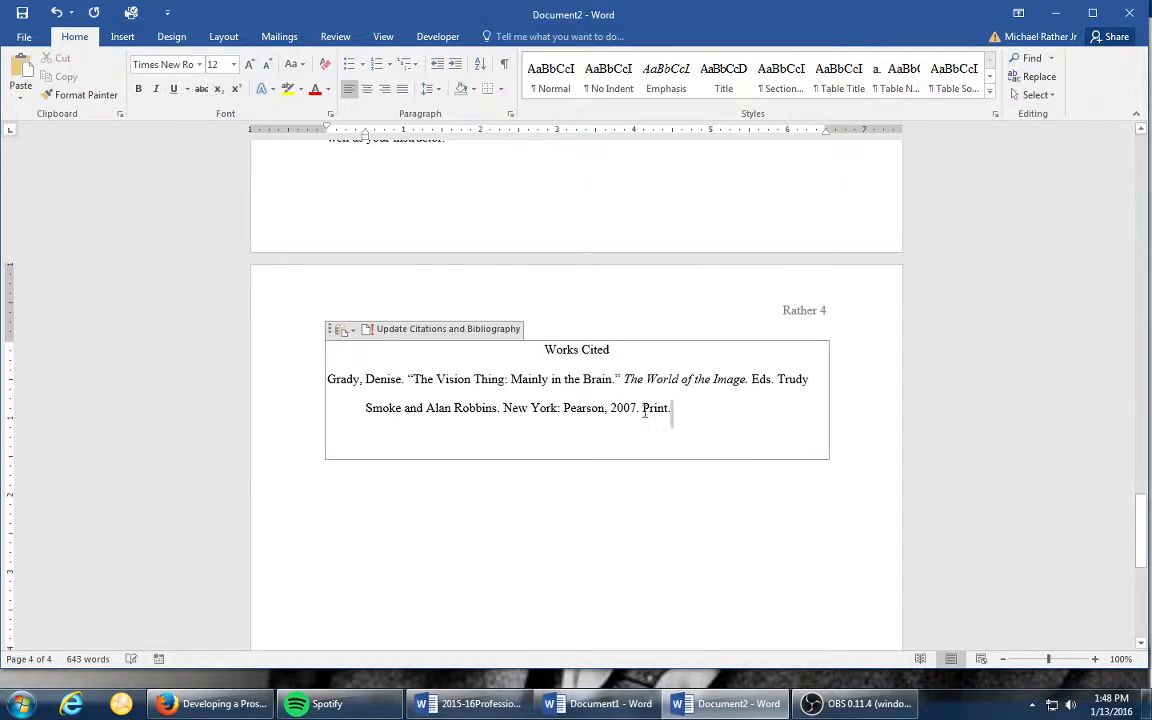
# - Review the finished Works Cited entry and the preceding pages of the essay back to the heading on page one
pyautogui.moveTo(676, 411); pyautogui.dragTo(265, 386)
pyautogui.click(805, 440)
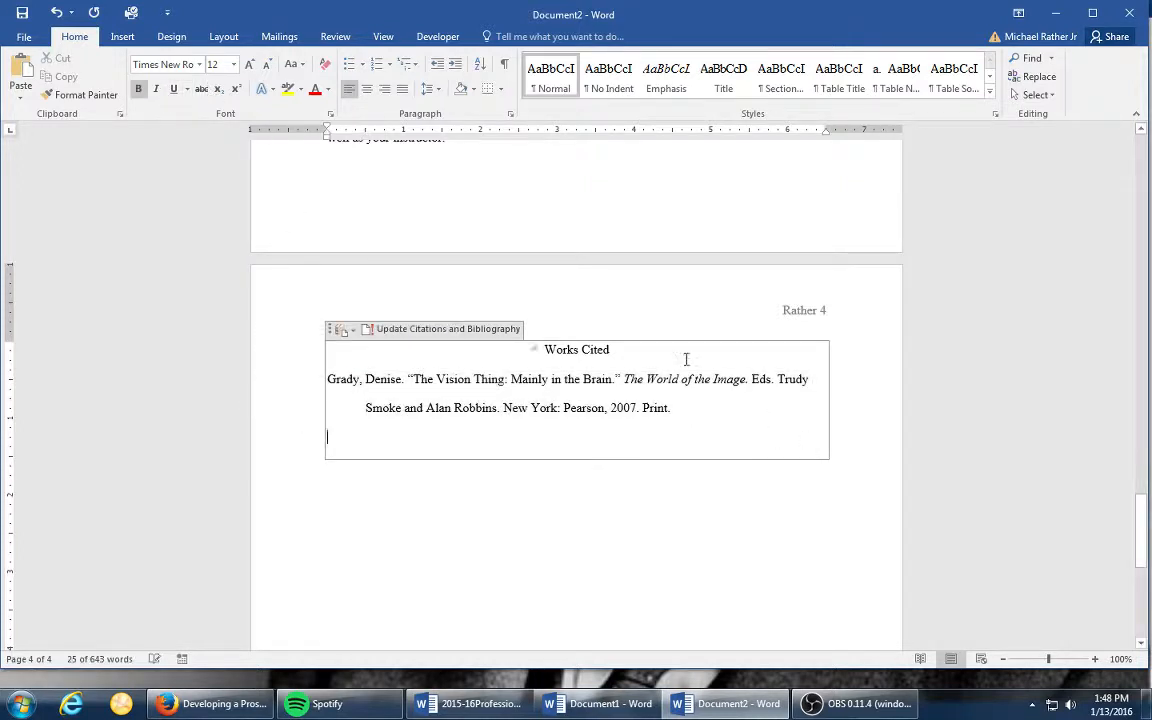
pyautogui.scroll(-3, 538, 144)
pyautogui.scroll(10, 672, 305)
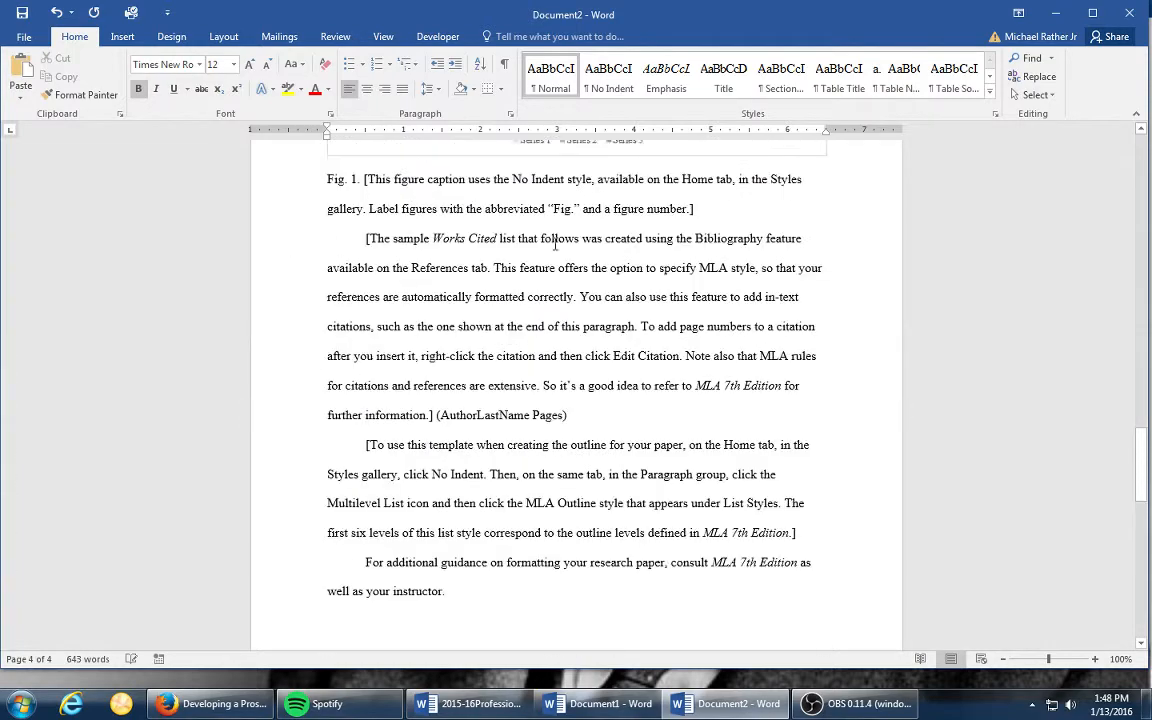
pyautogui.scroll(-9, 545, 260)
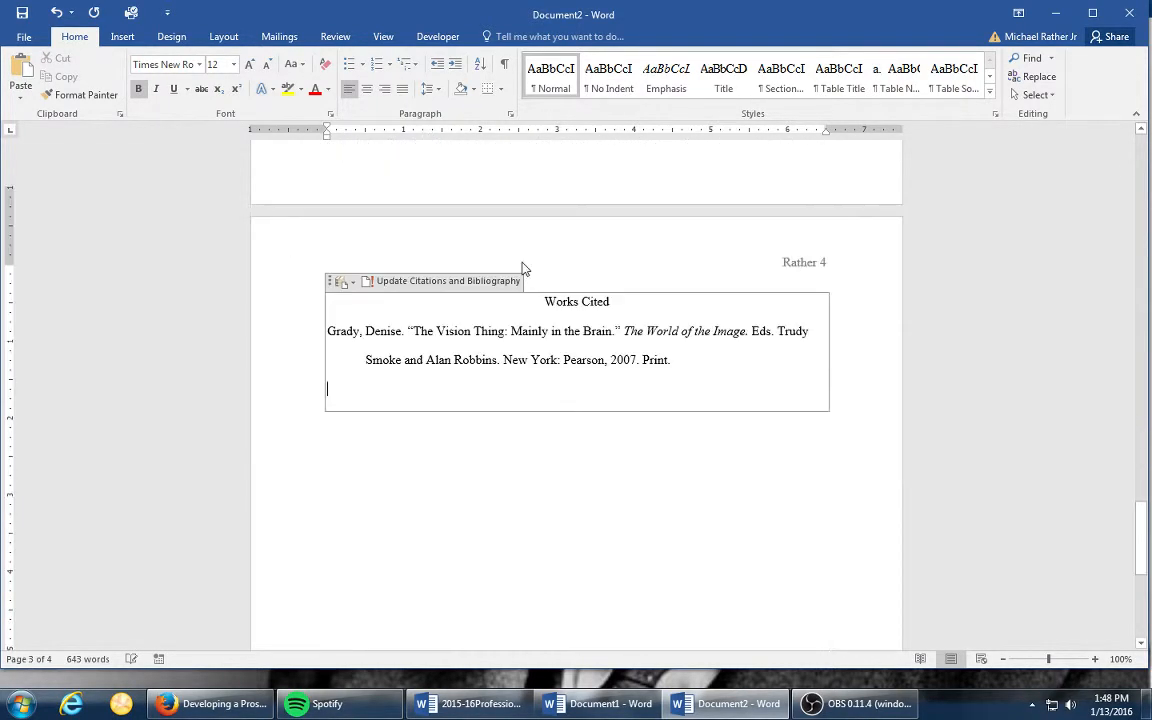
pyautogui.scroll(8, 597, 409)
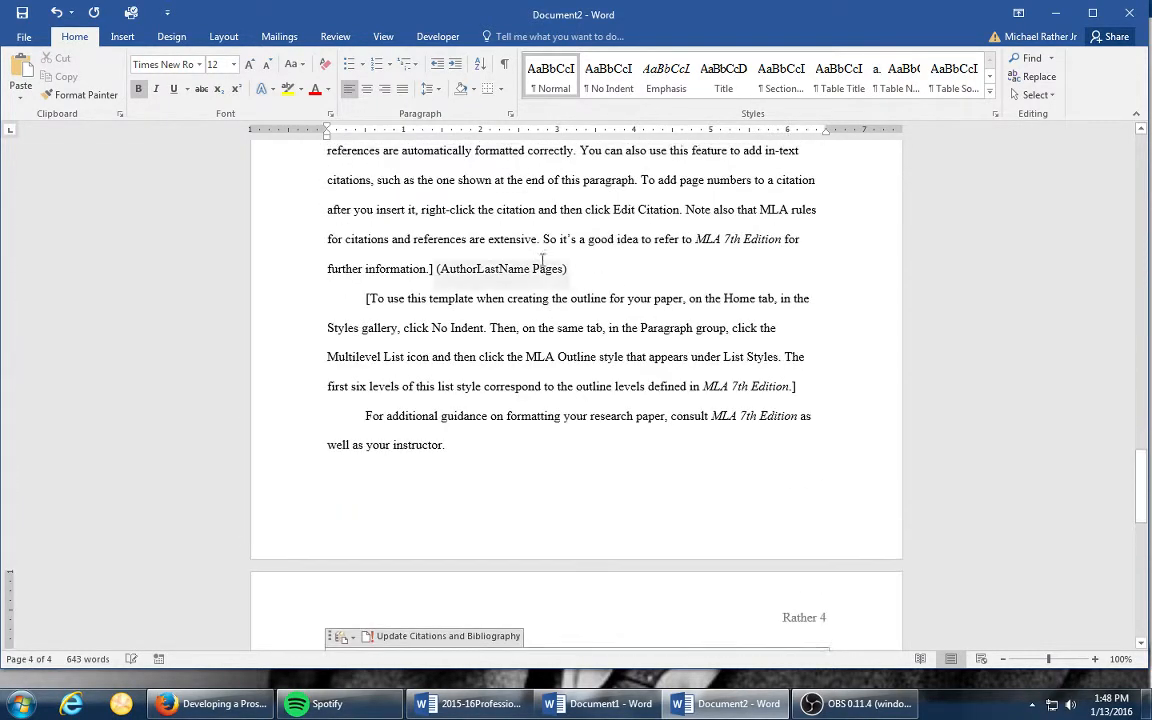
pyautogui.scroll(7, 490, 210)
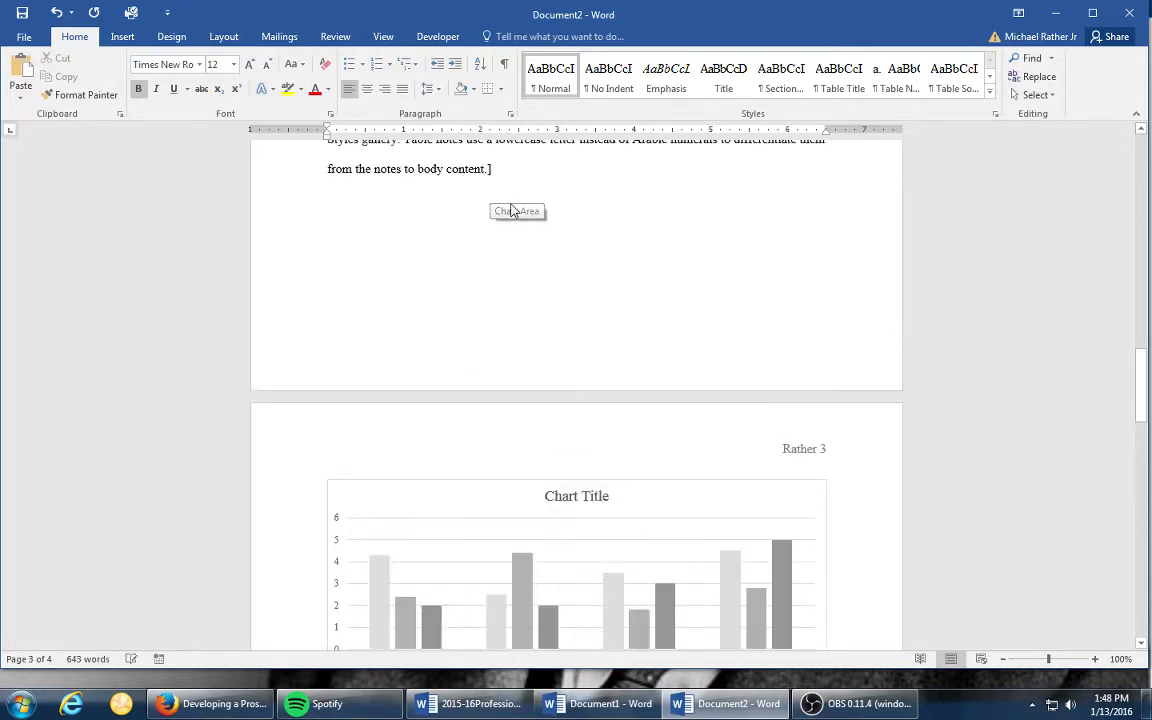
pyautogui.scroll(8, 509, 204)
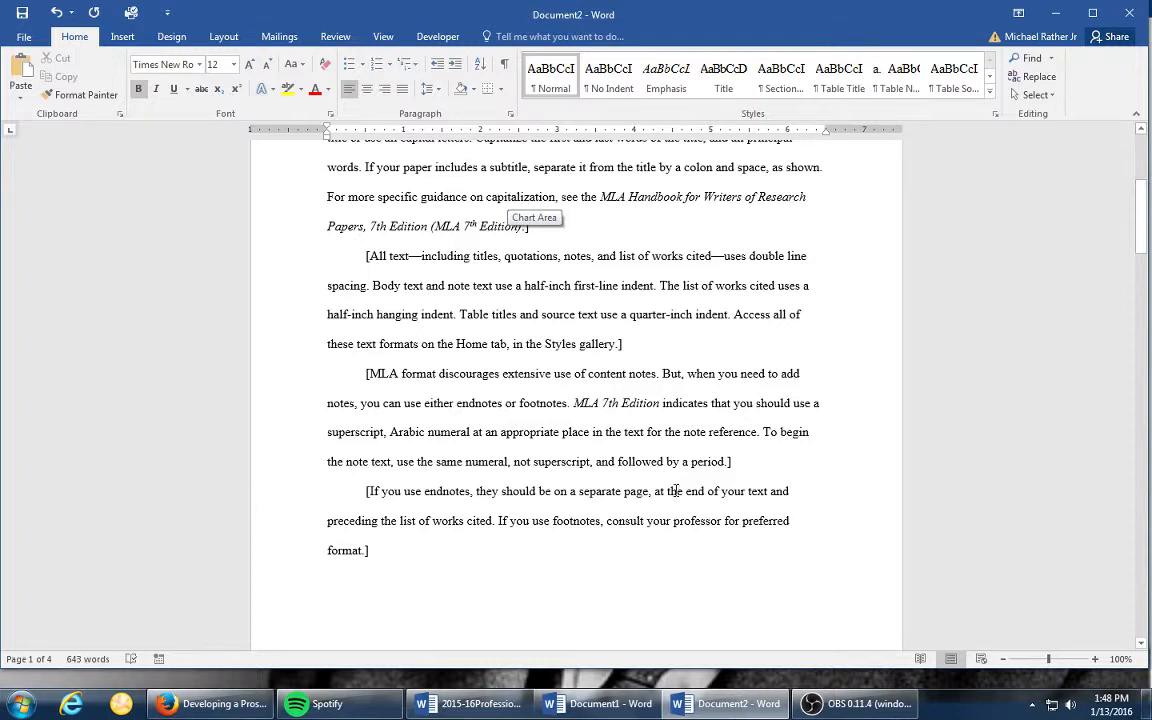
pyautogui.scroll(4, 622, 410)
pyautogui.scroll(2, 622, 410)
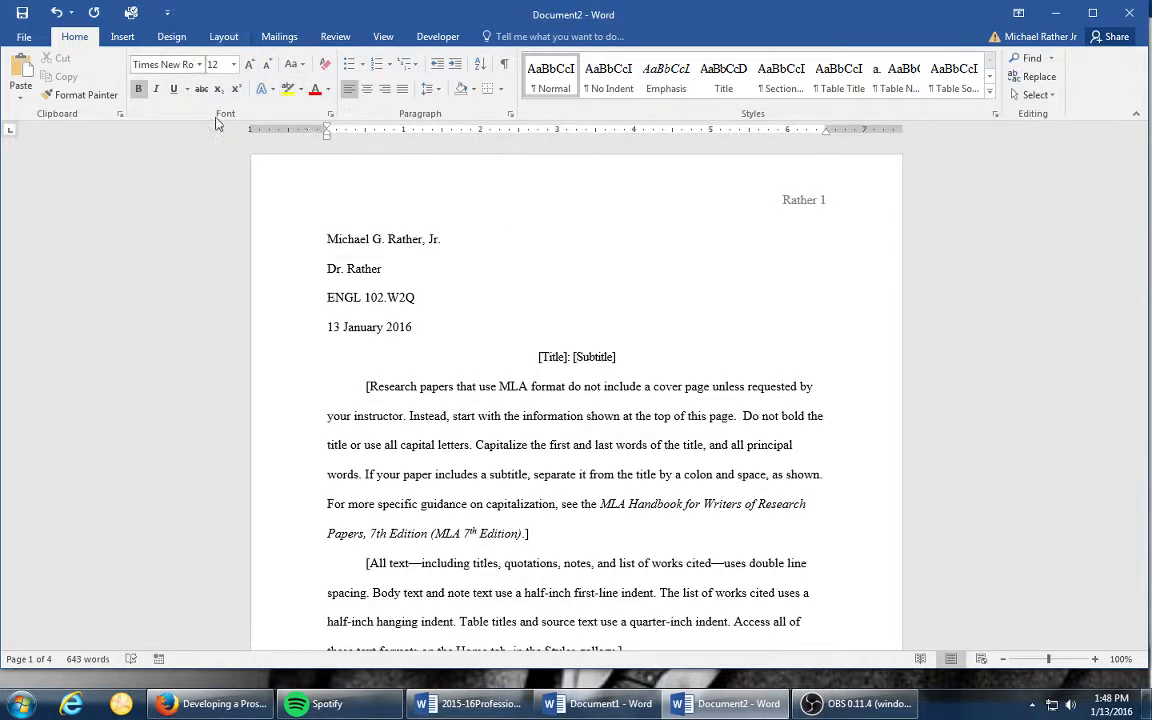
# - Check the font settings and list of fonts, and the paragraph indentation and line spacing settings
pyautogui.click(330, 114)
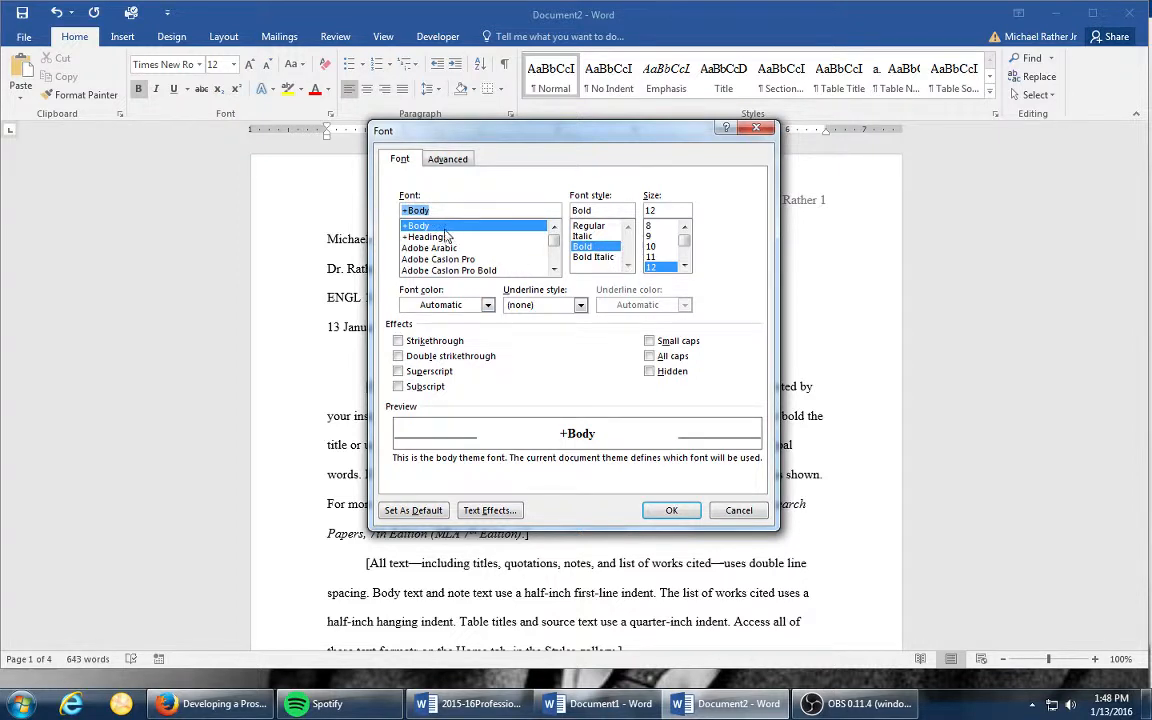
pyautogui.click(553, 269)
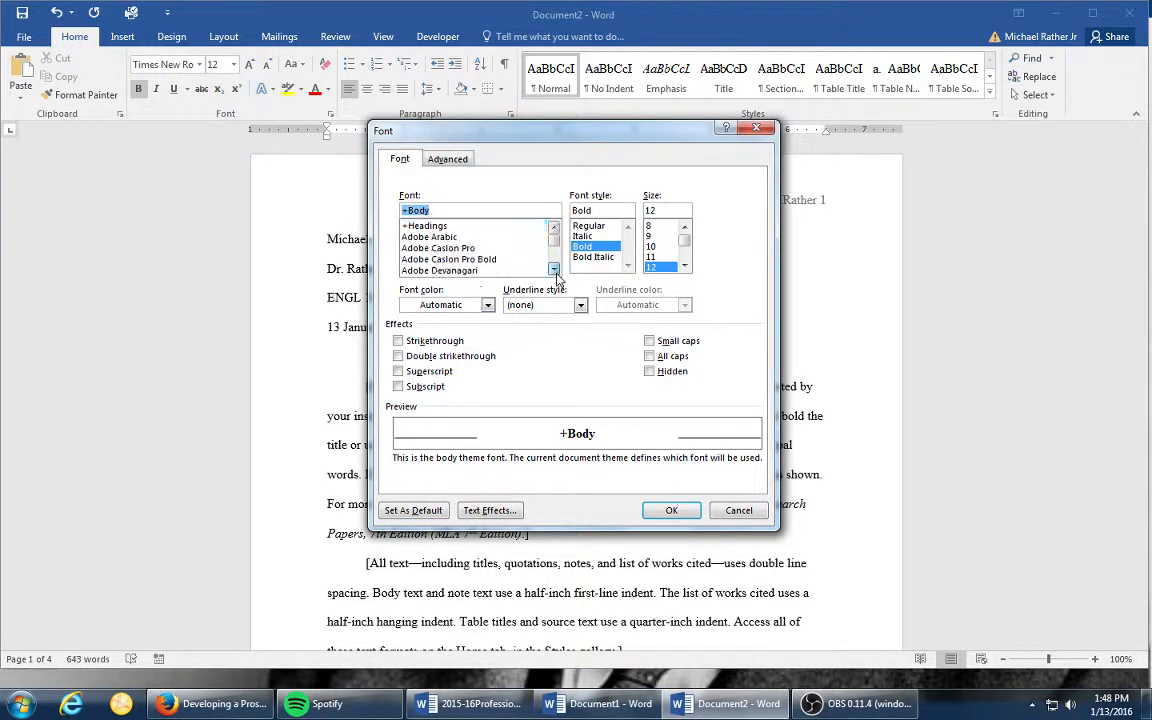
pyautogui.click(553, 269)
pyautogui.scroll(-8, 553, 265)
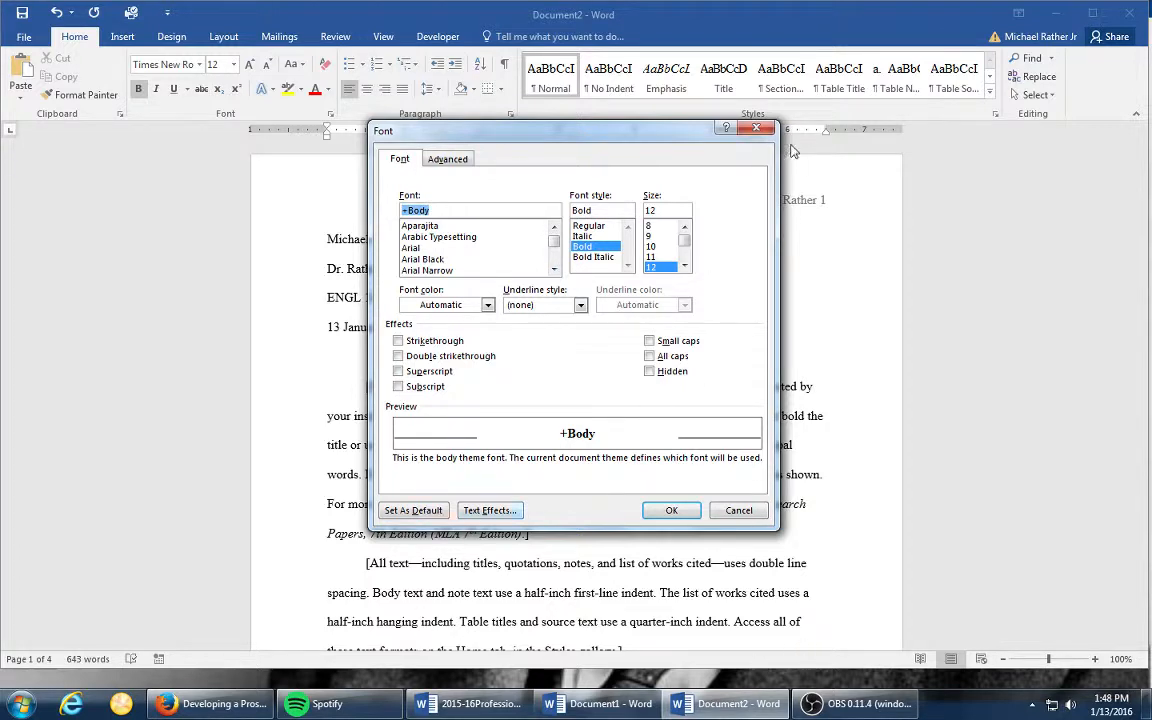
pyautogui.click(757, 131)
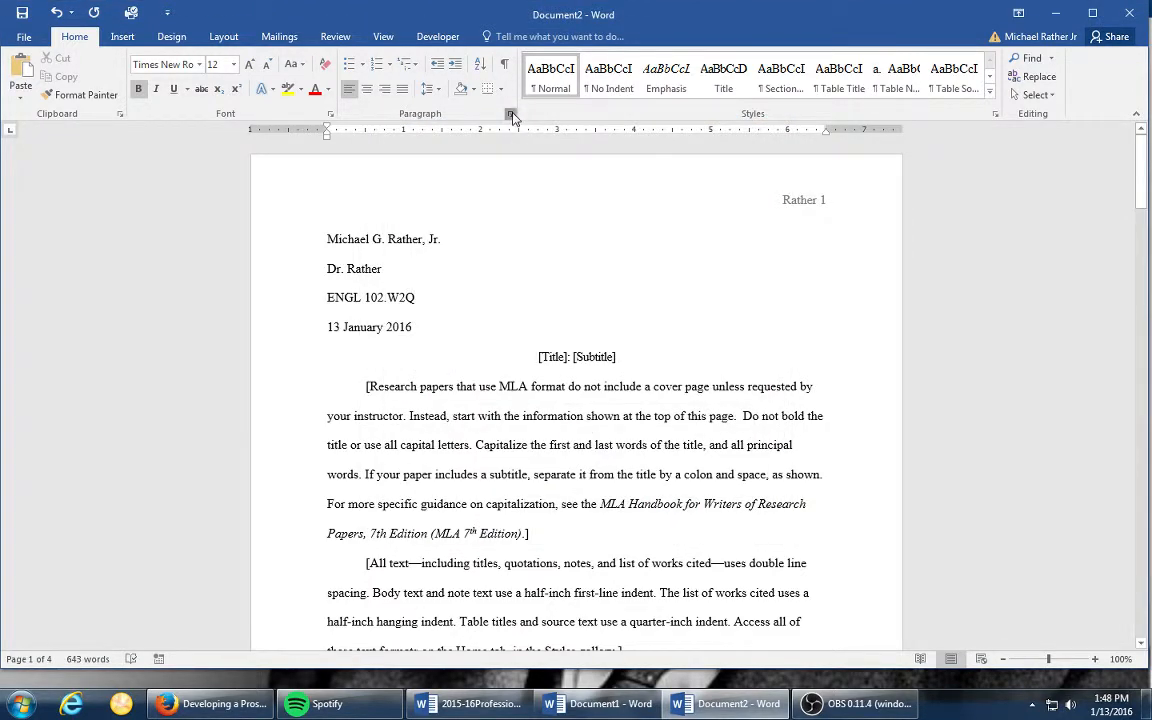
pyautogui.click(510, 114)
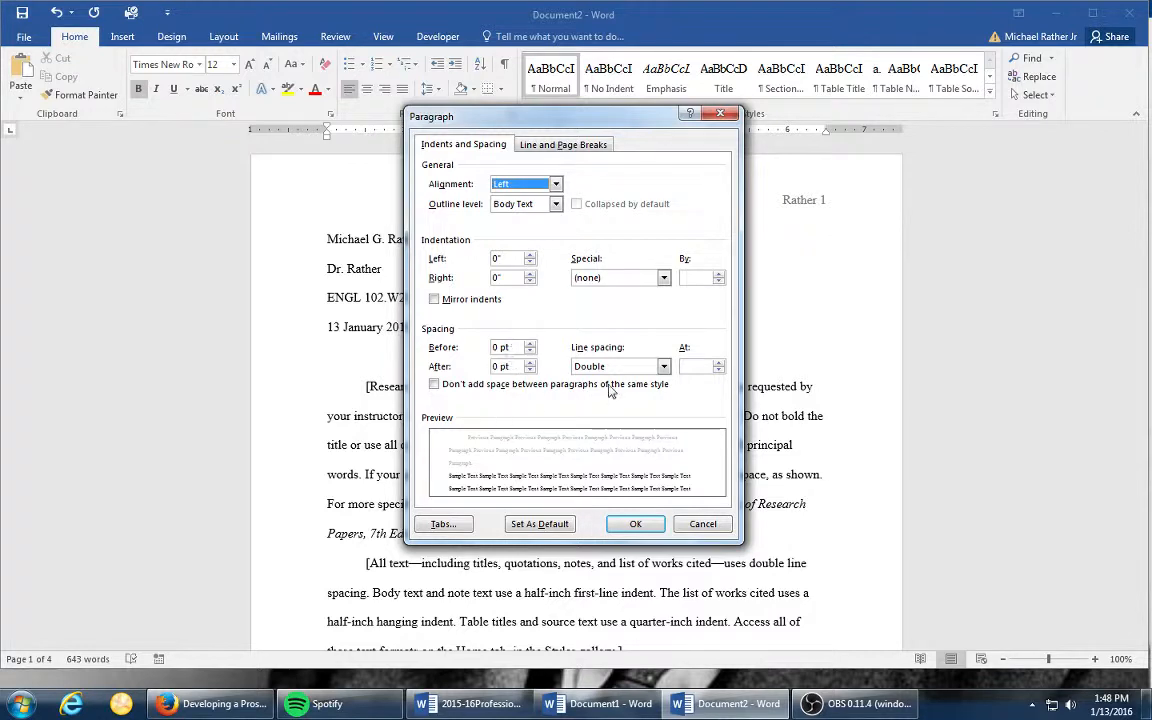
pyautogui.click(636, 523)
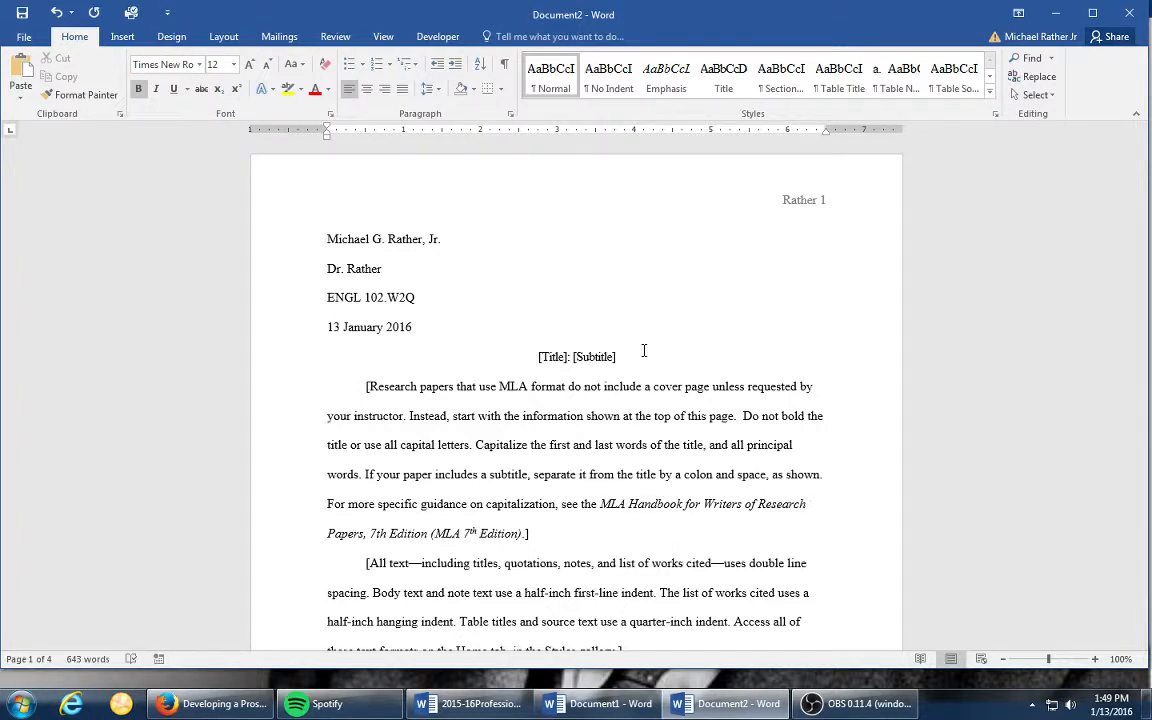
# - Switch to Firefox and search the web for "OWL @ Purdue MLA" in a new tab
pyautogui.click(207, 704)
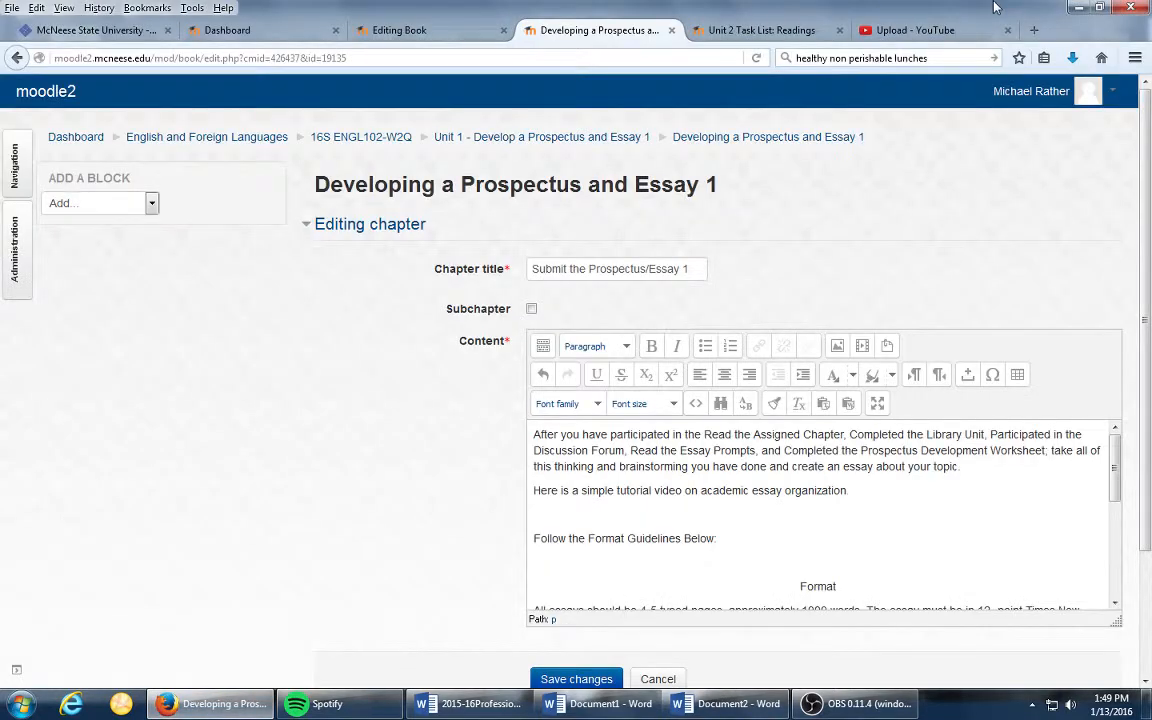
pyautogui.click(1034, 30)
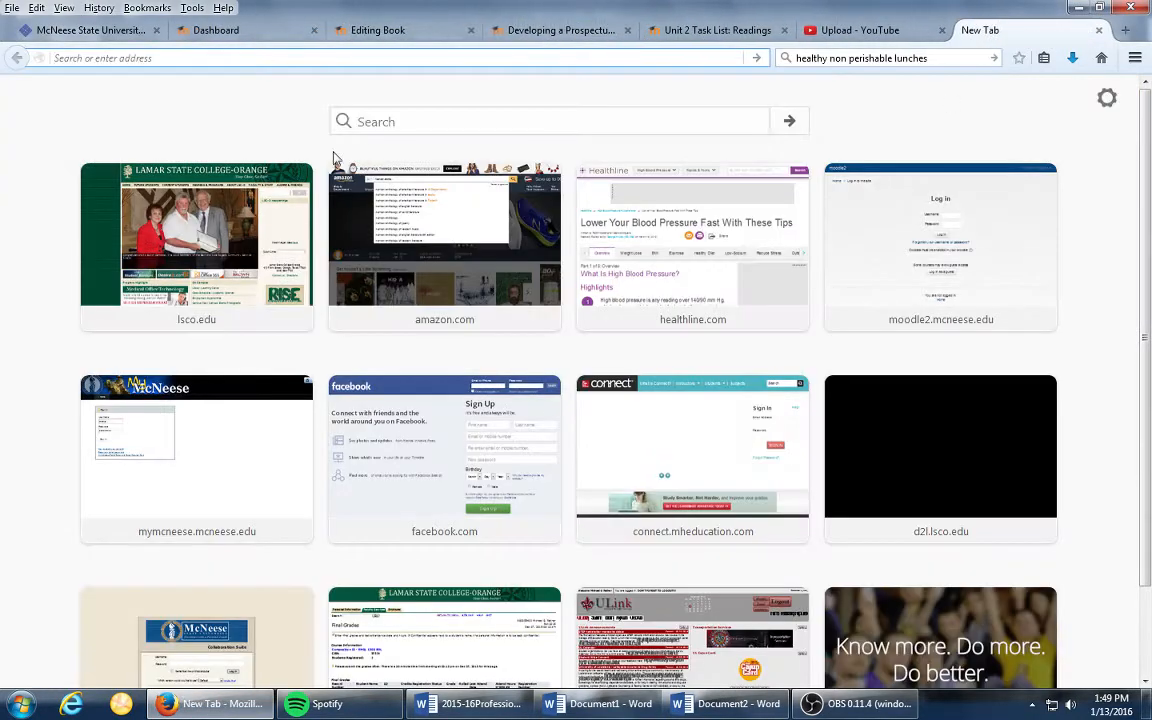
pyautogui.click(370, 117)
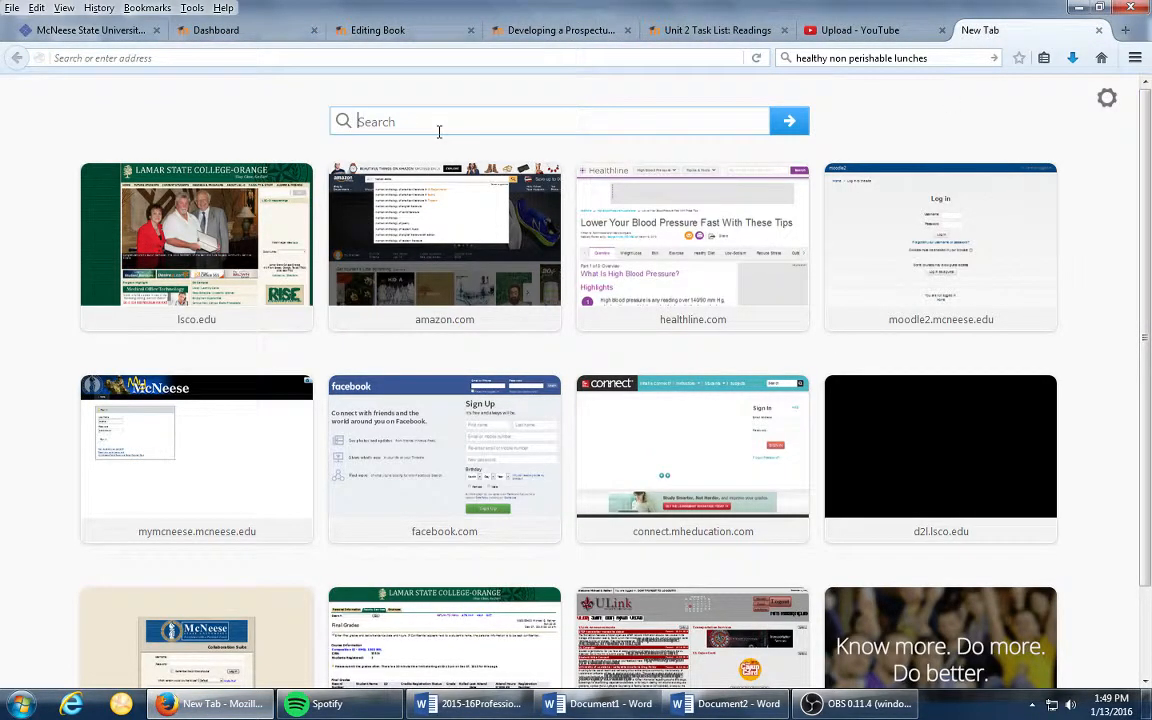
pyautogui.write('OWL @ ')
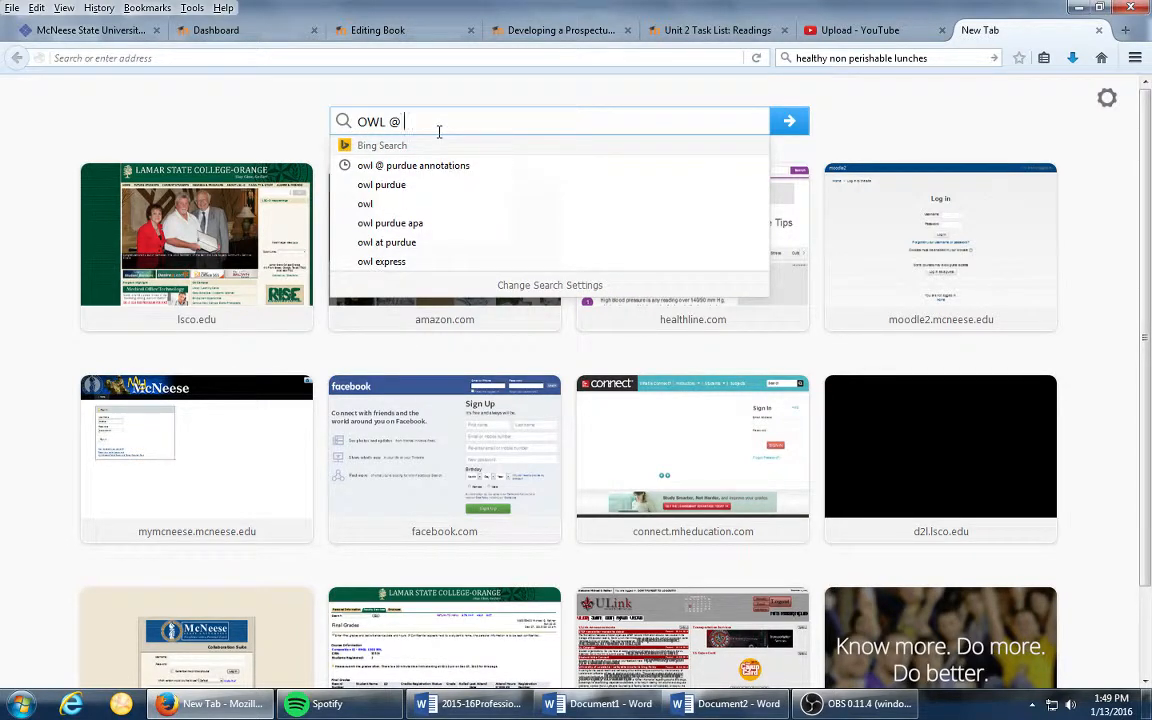
pyautogui.write('Purdue')
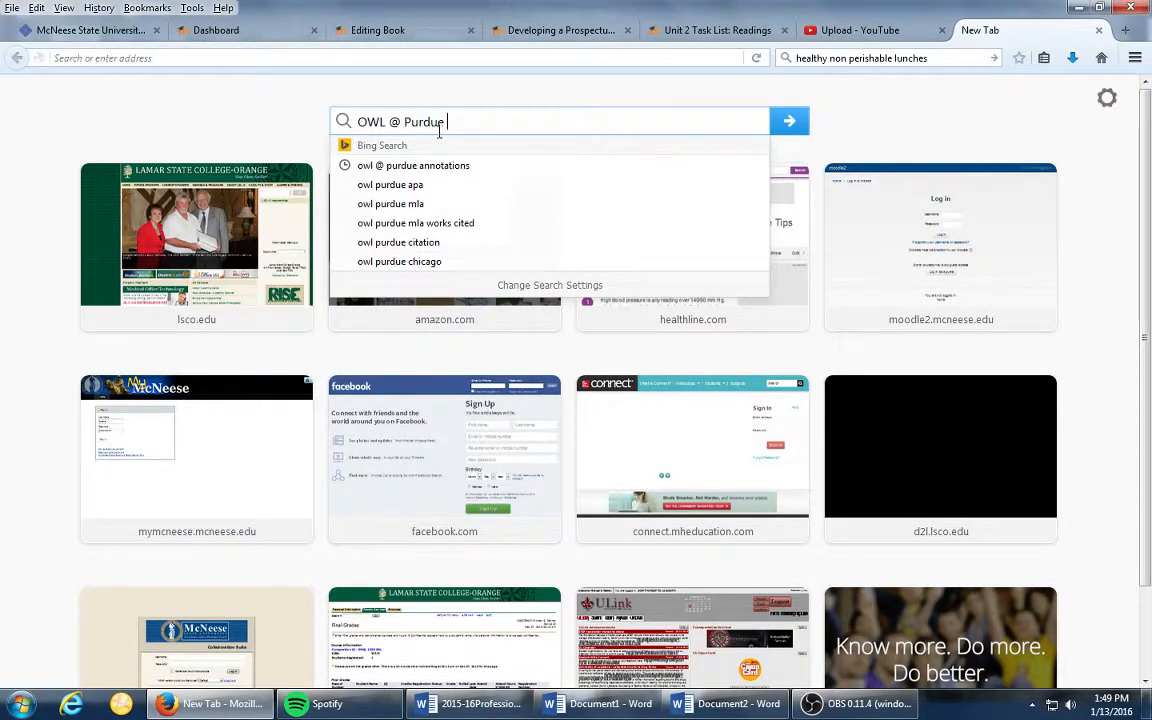
pyautogui.write(' MLA')
pyautogui.press('Return')
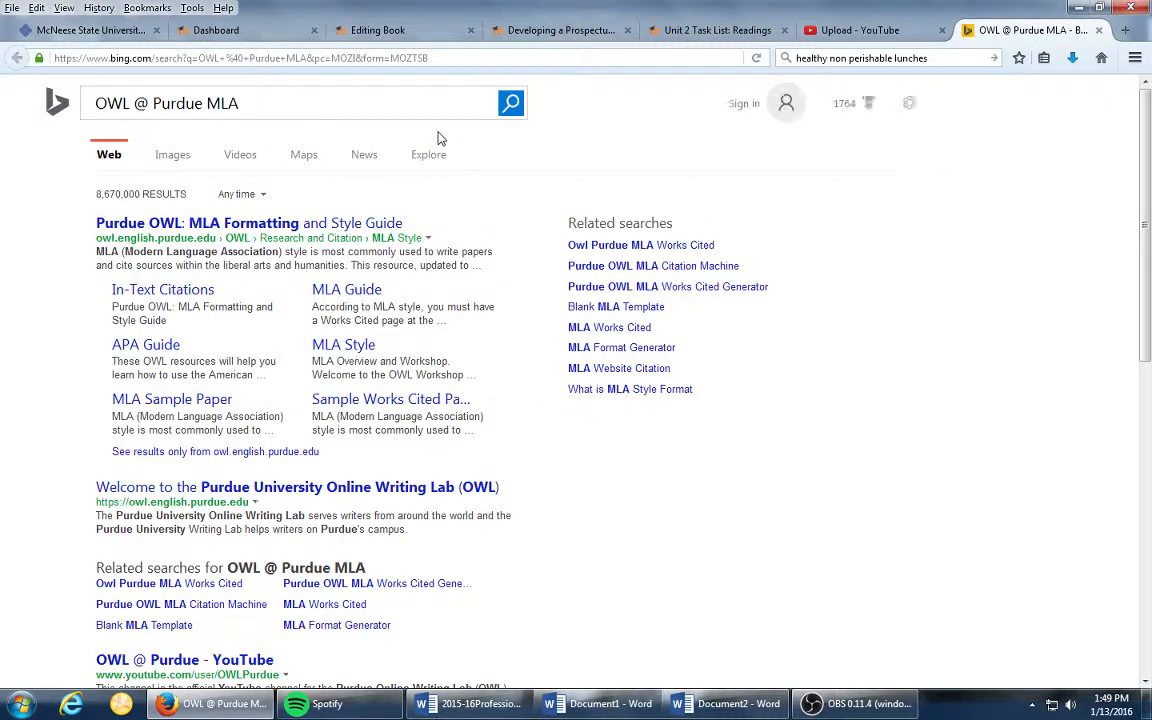
# - Open the Purdue OWL MLA Guide from the search results and look through its basic format rules for the Works Cited page
pyautogui.click(234, 218)
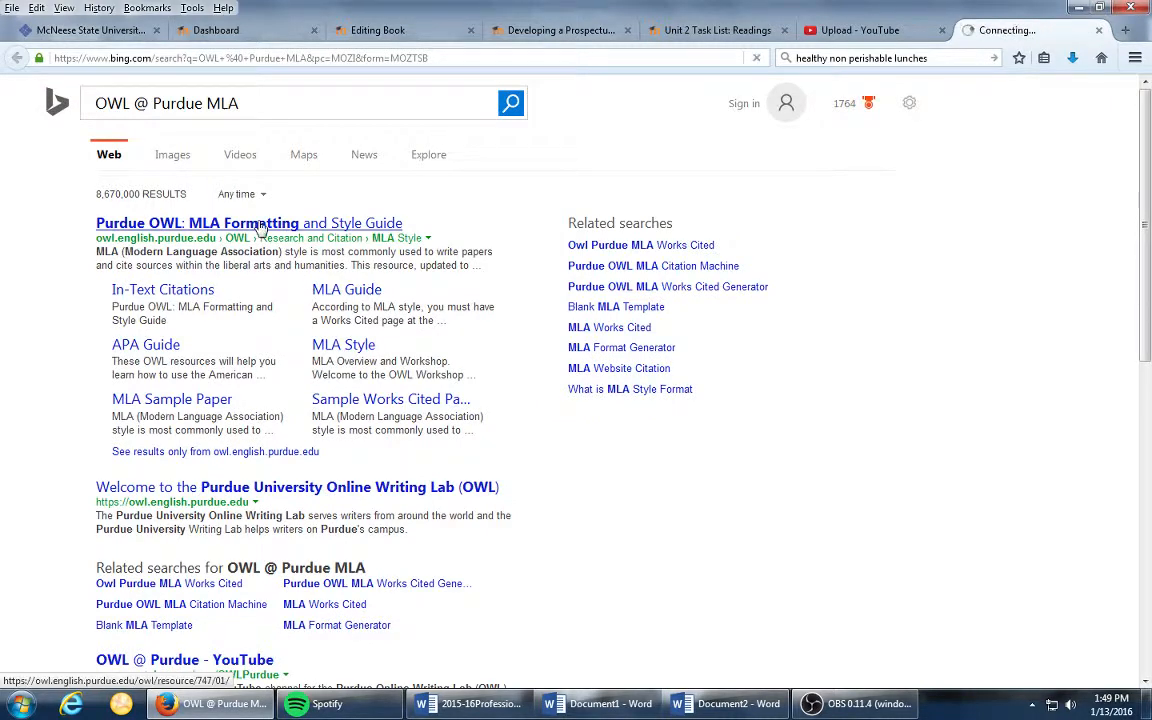
pyautogui.click(333, 300)
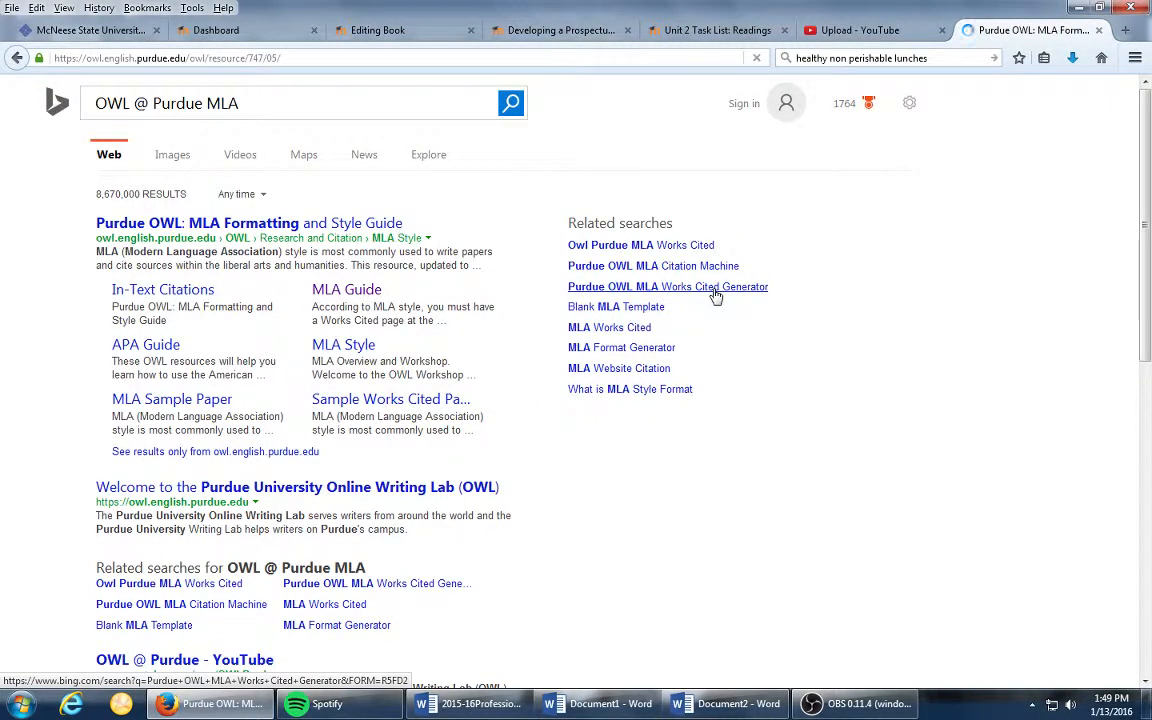
pyautogui.scroll(-5, 645, 430)
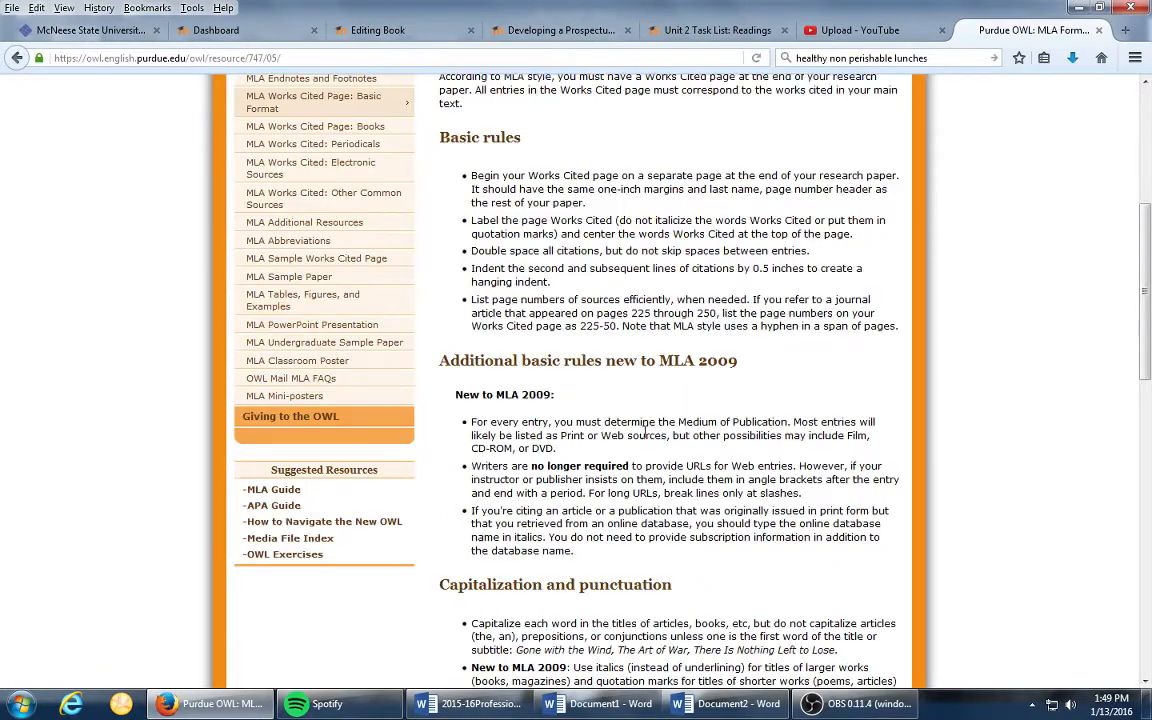
pyautogui.scroll(-3, 430, 345)
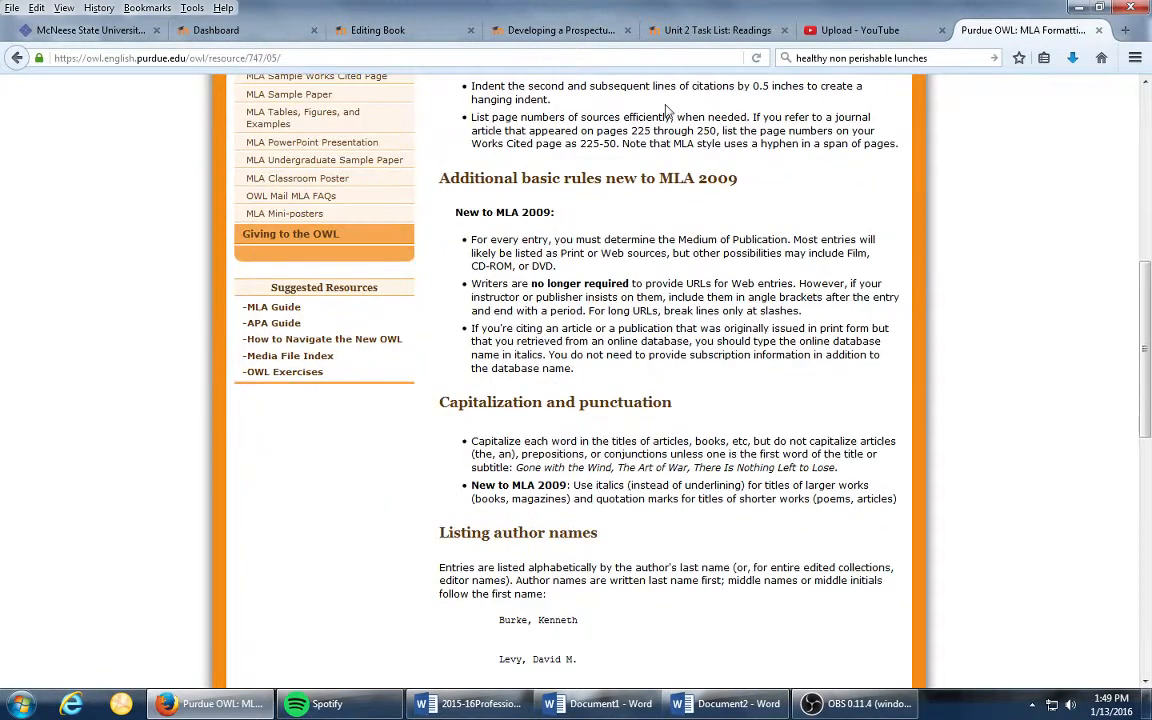
pyautogui.scroll(-7, 680, 370)
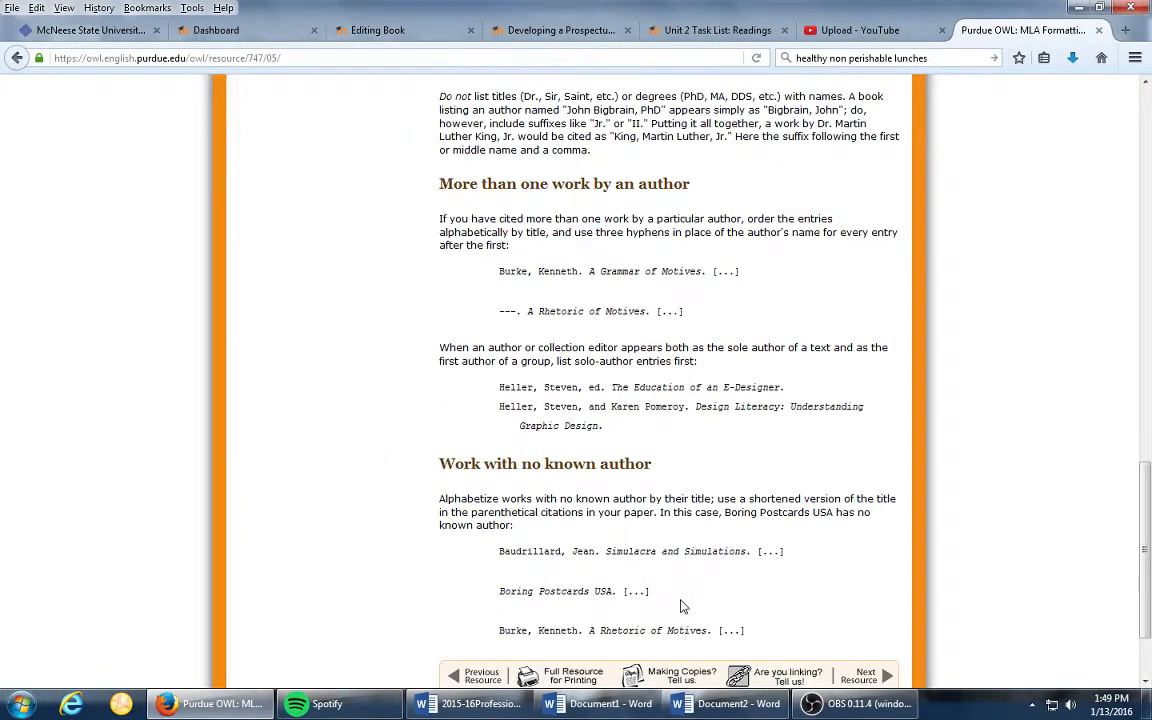
pyautogui.scroll(5, 440, 426)
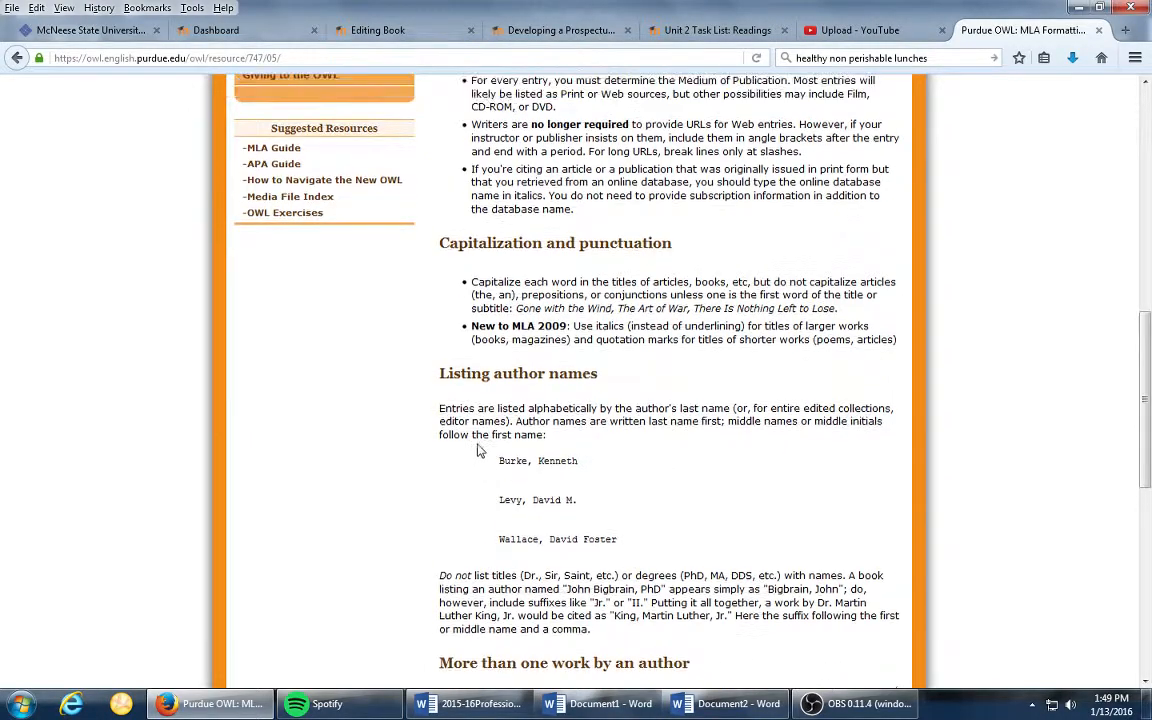
pyautogui.scroll(8, 477, 451)
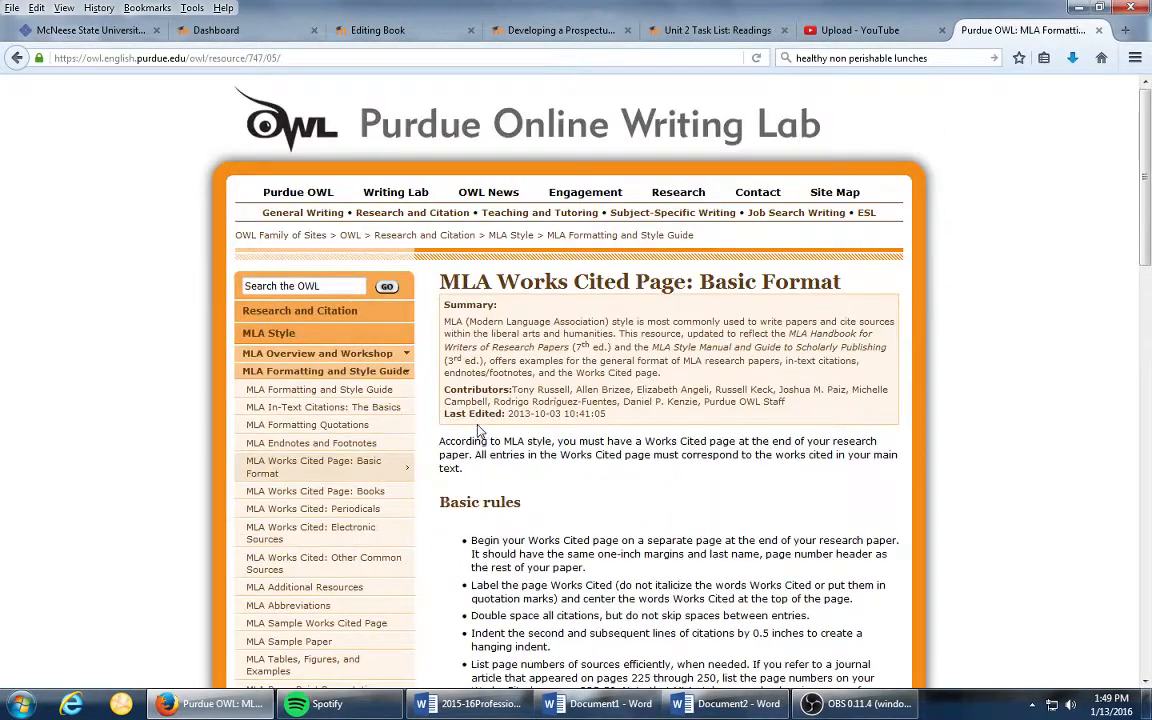
pyautogui.scroll(-4, 480, 430)
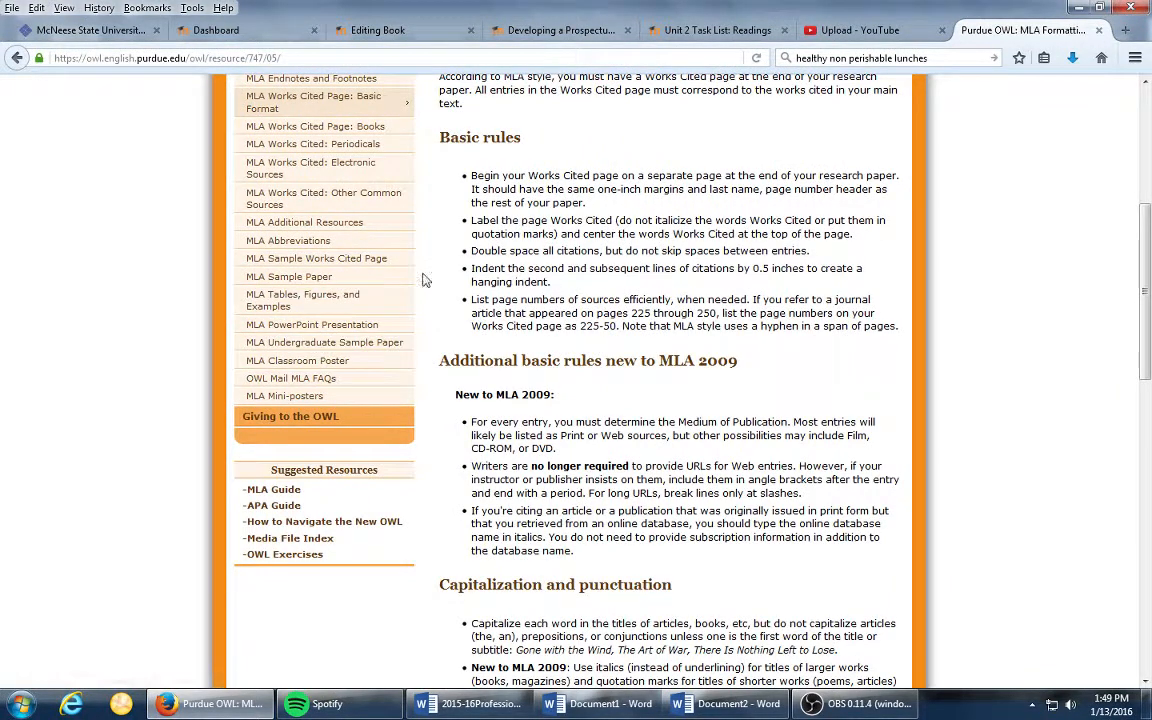
# - Go to the MLA Sample Paper resource on Purdue OWL and open its sample paper PDF
pyautogui.moveTo(282, 259); pyautogui.dragTo(307, 288)
pyautogui.click(307, 284)
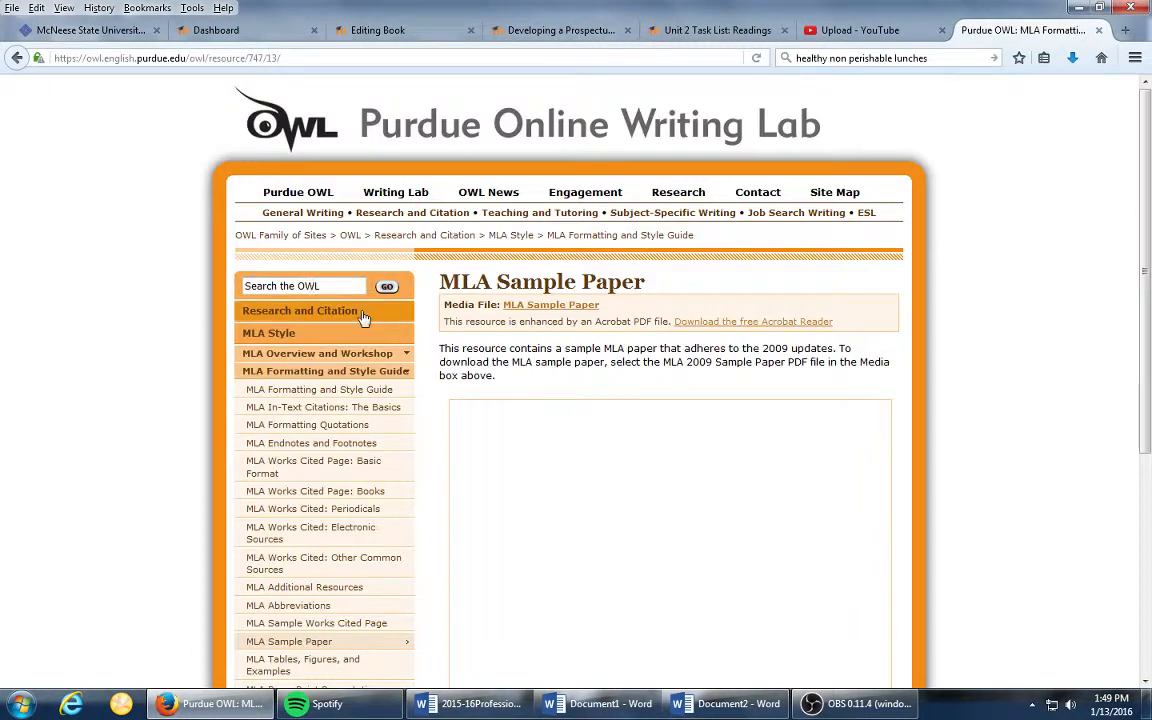
pyautogui.scroll(-5, 921, 418)
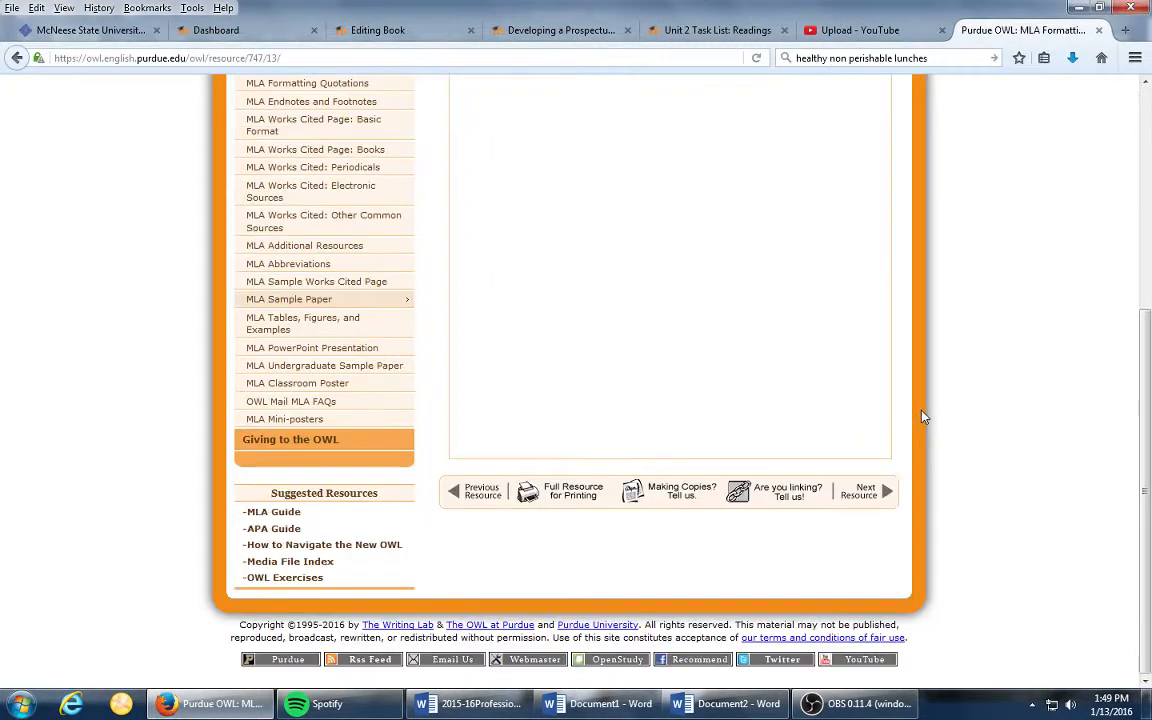
pyautogui.scroll(6, 921, 418)
pyautogui.scroll(-2, 650, 397)
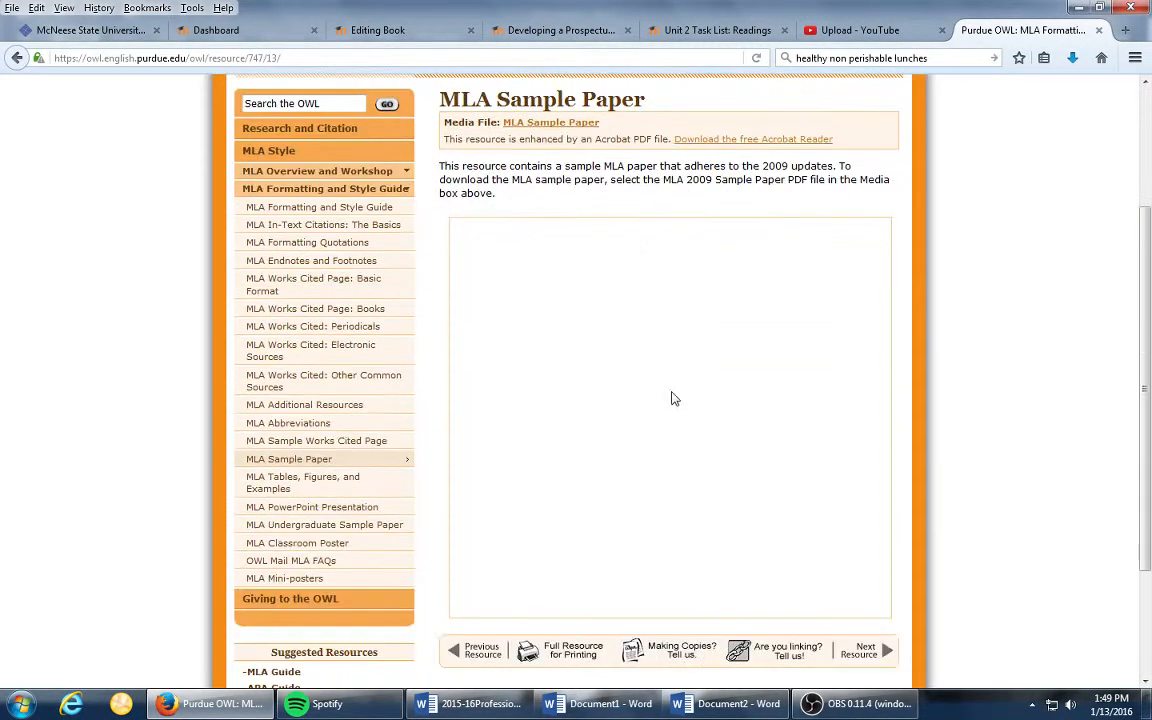
pyautogui.click(553, 124)
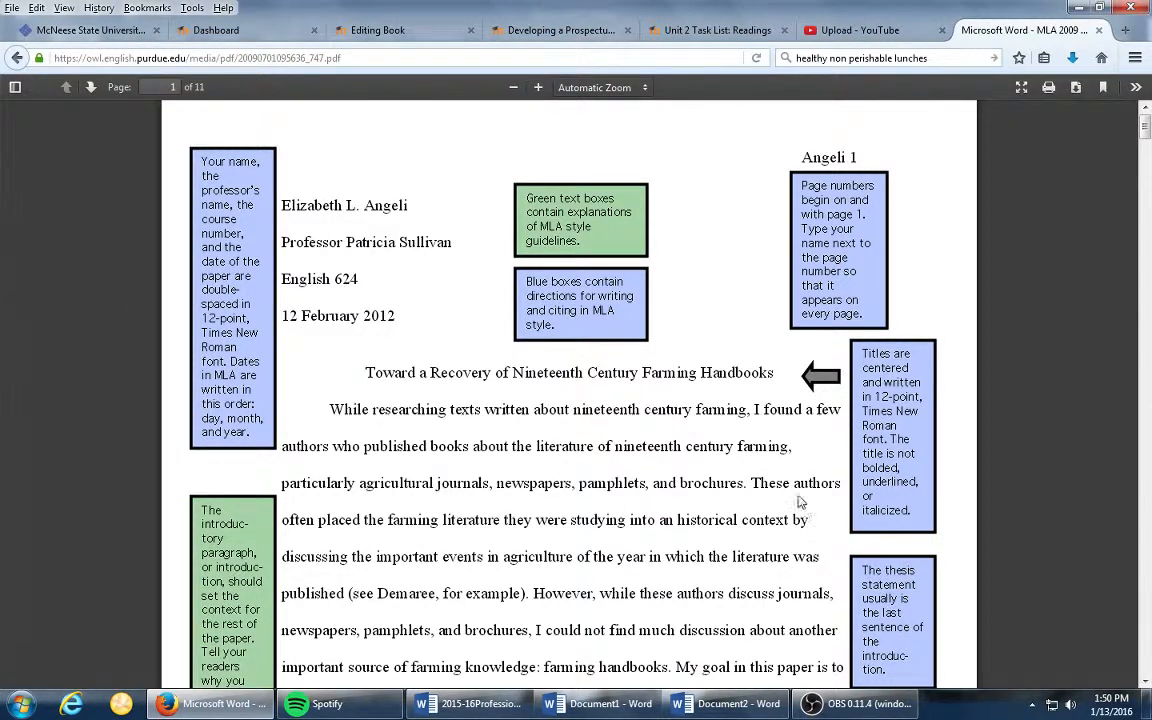
# - Switch back to the essay document in Word
pyautogui.click(737, 705)
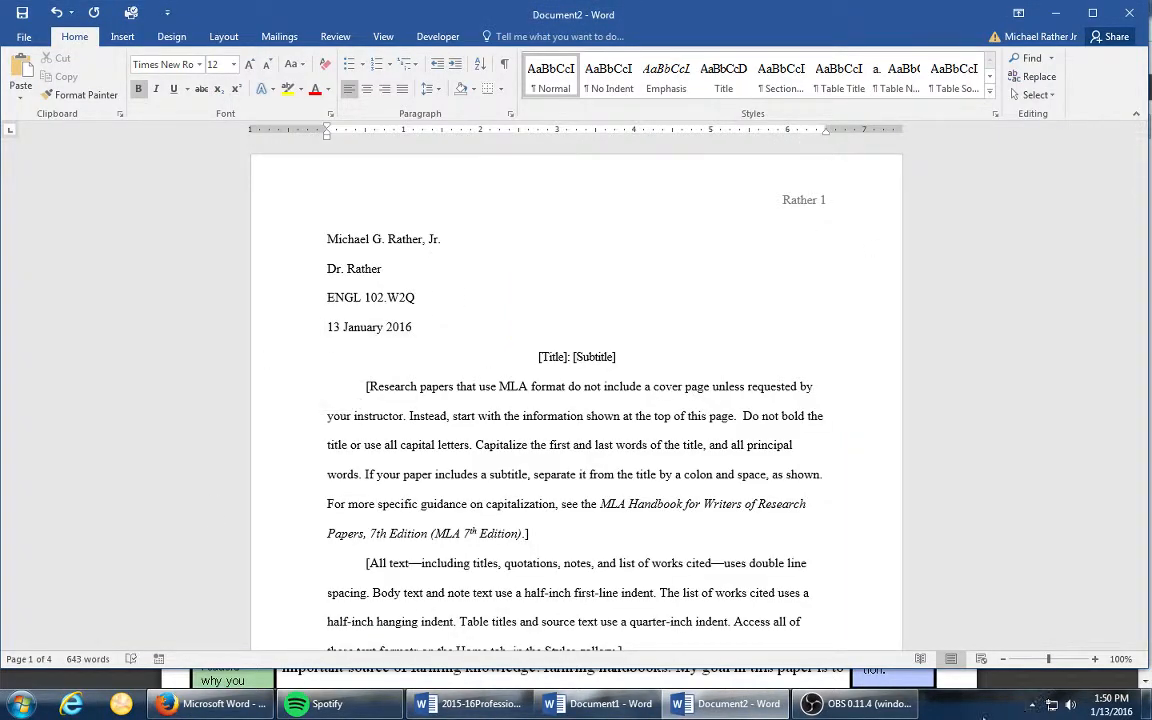
pyautogui.moveTo(868, 706)
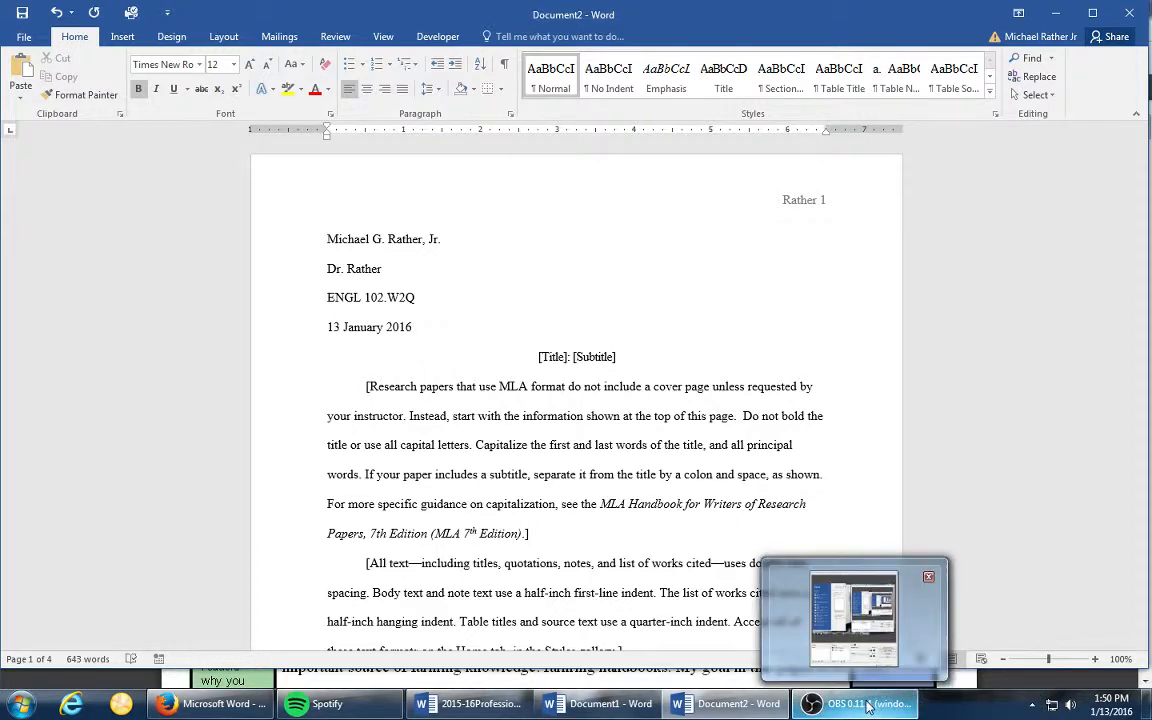
# - Save the essay to the Desktop as a Word document named ENGL102Prospectus
pyautogui.click(20, 40)
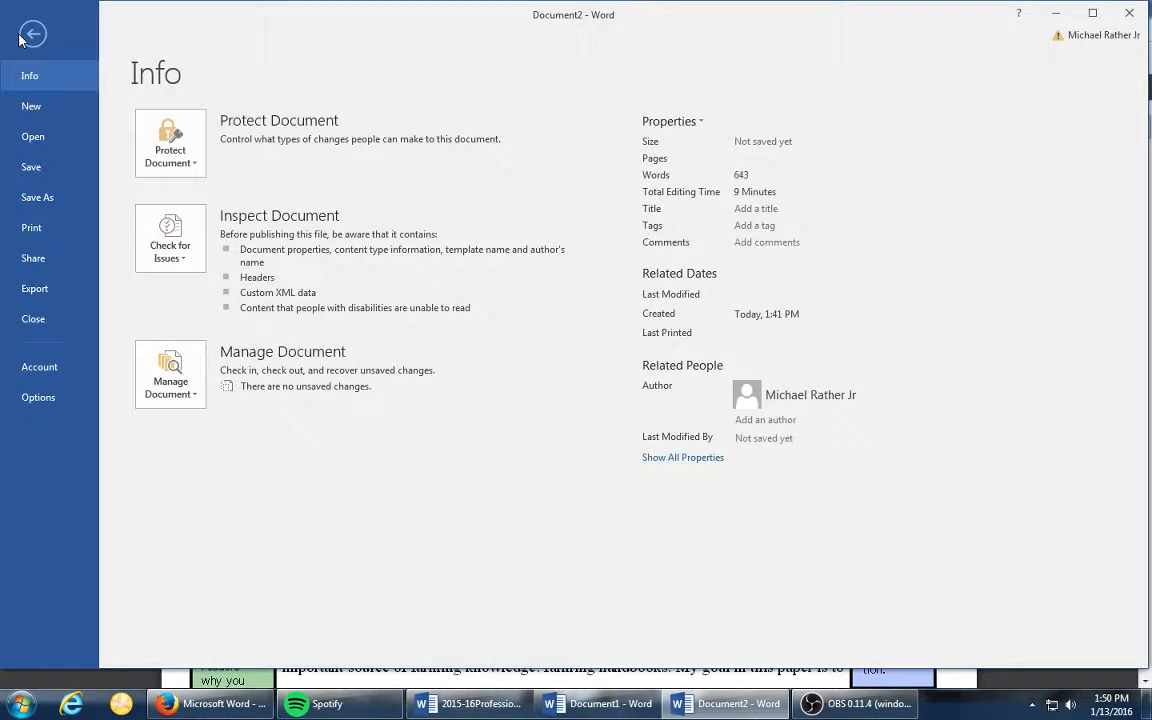
pyautogui.click(35, 197)
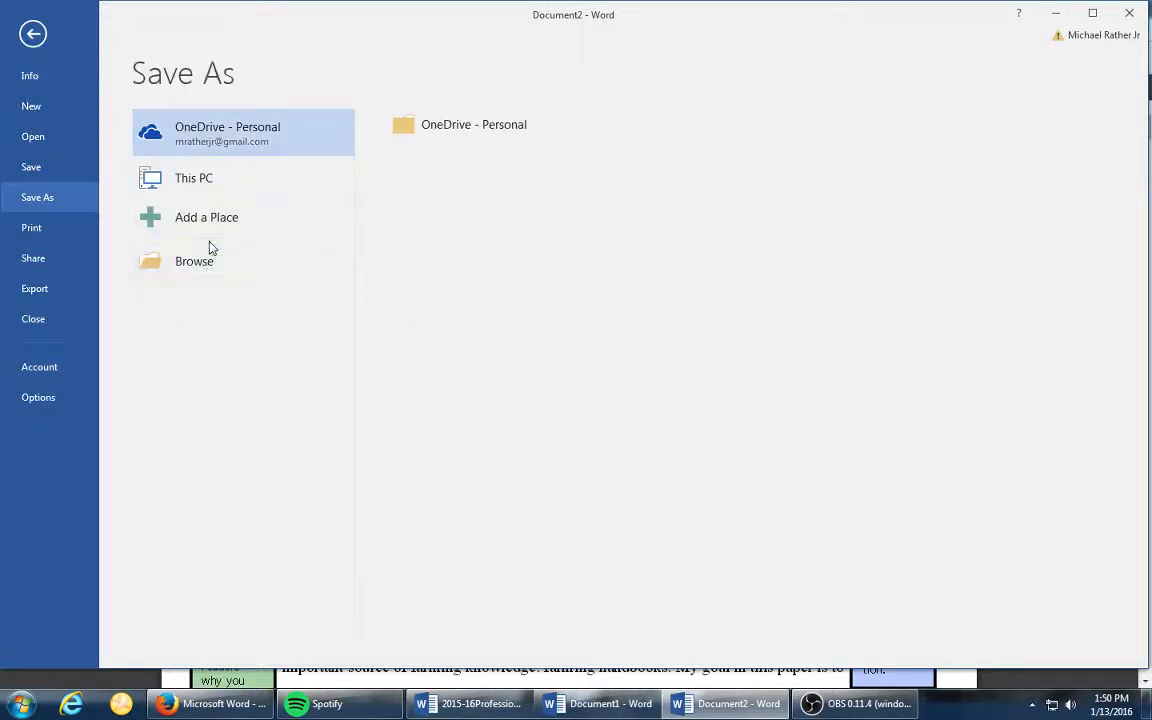
pyautogui.click(197, 190)
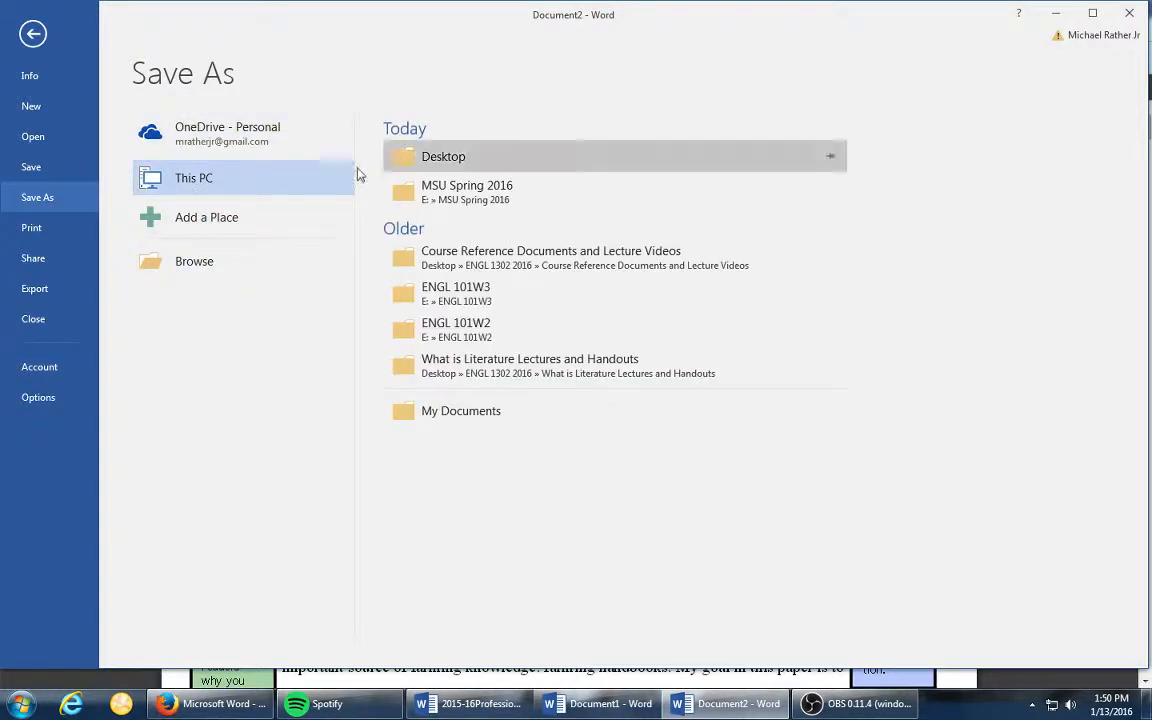
pyautogui.click(447, 156)
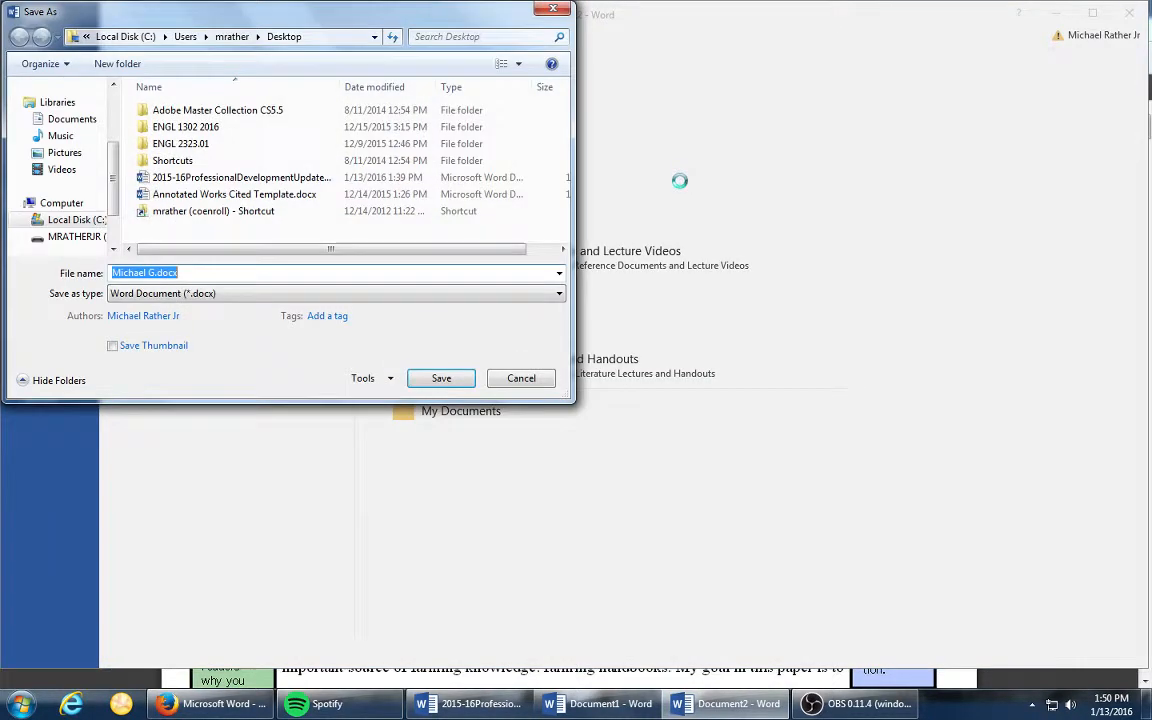
pyautogui.scroll(2, 97, 150)
pyautogui.click(97, 146)
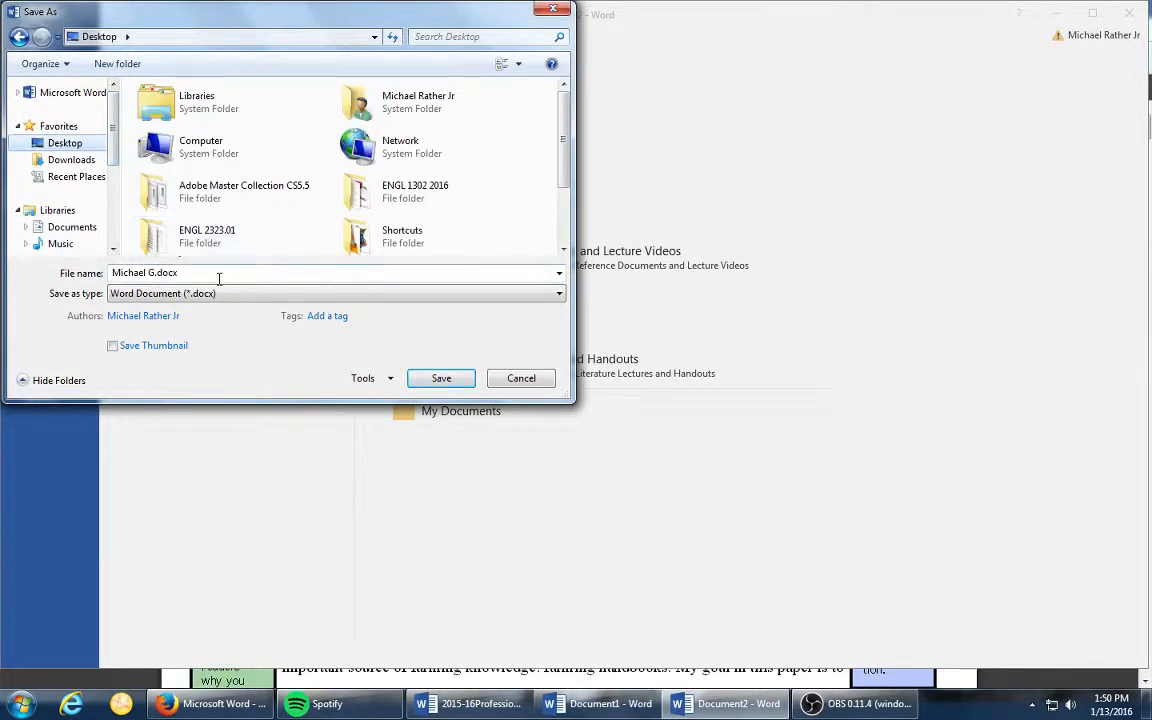
pyautogui.write('ENGL102')
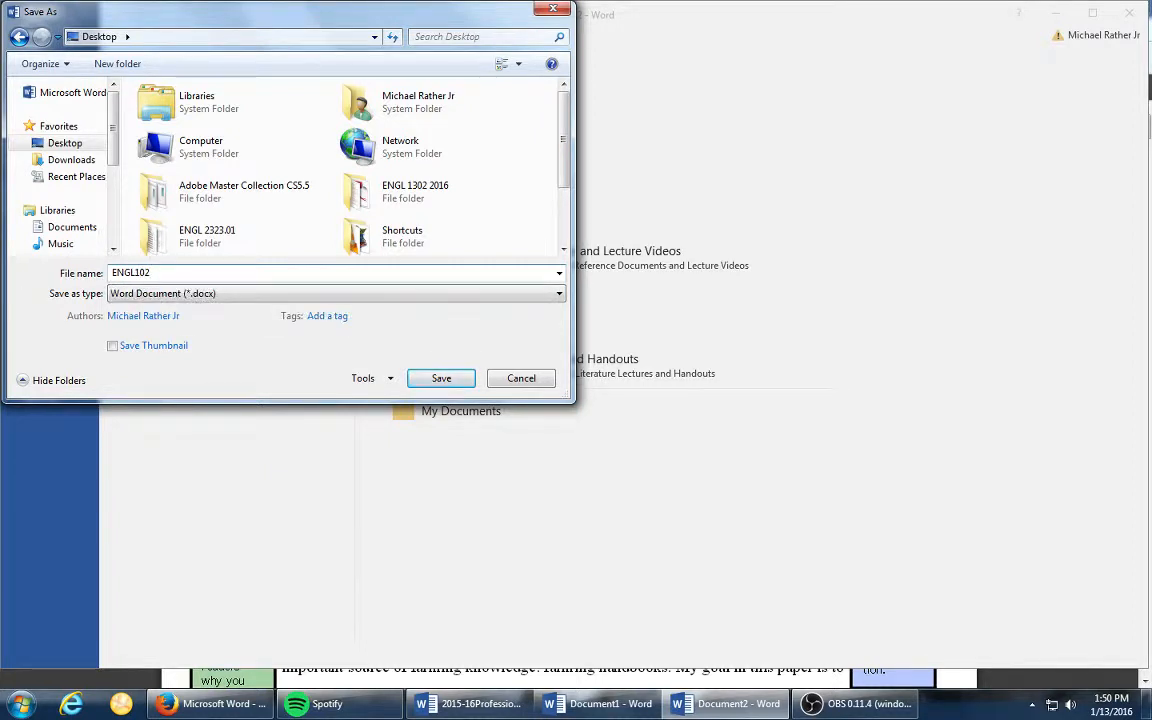
pyautogui.write('Prospectus')
pyautogui.click(437, 380)
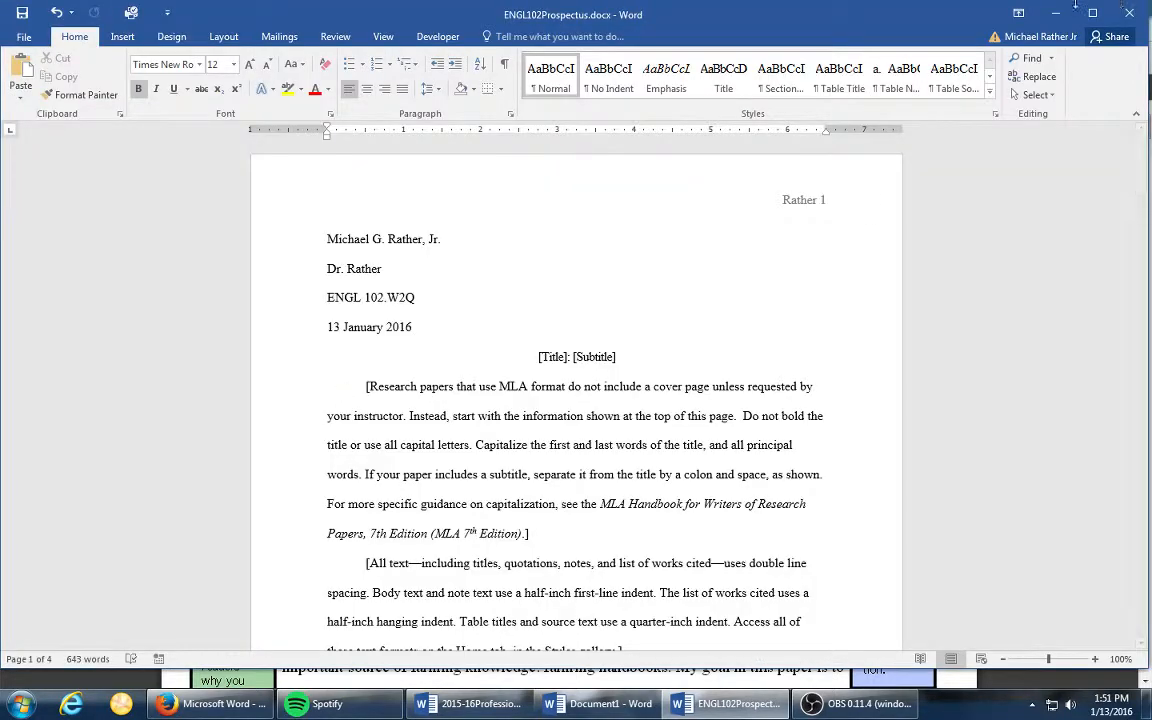
# - Minimize the open windows to view the saved file on the desktop, and bring the ENGL102Prospectus document back up
pyautogui.click(1056, 14)
pyautogui.click(1078, 4)
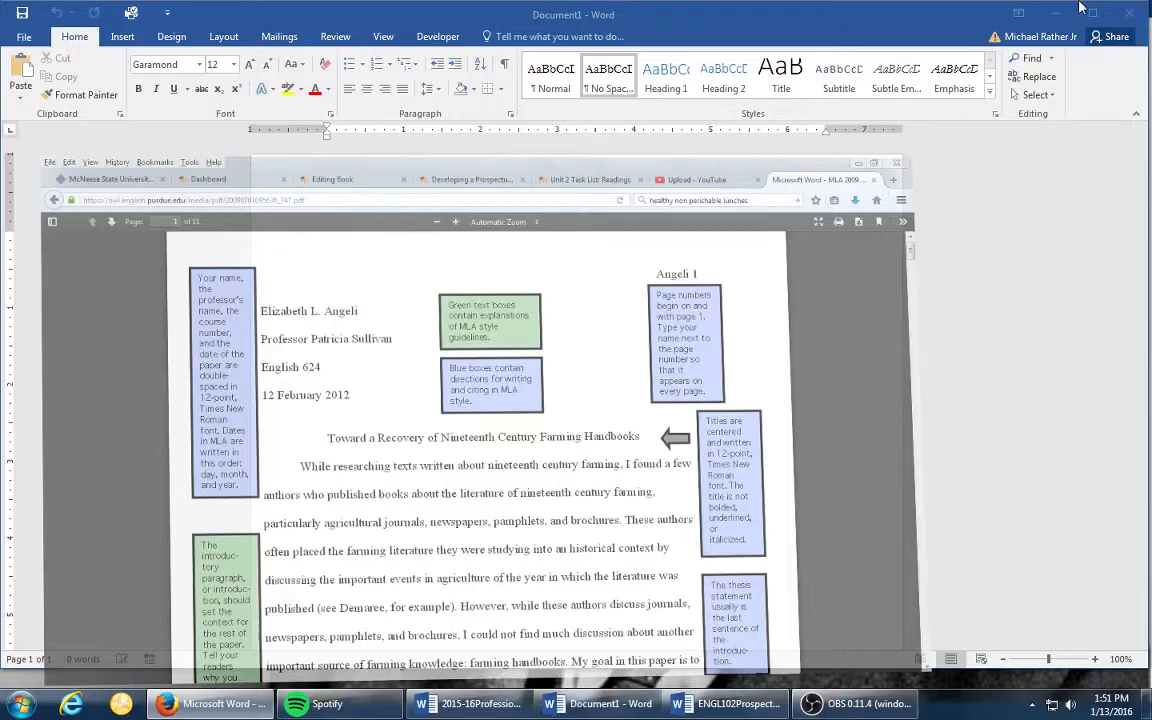
pyautogui.click(1056, 12)
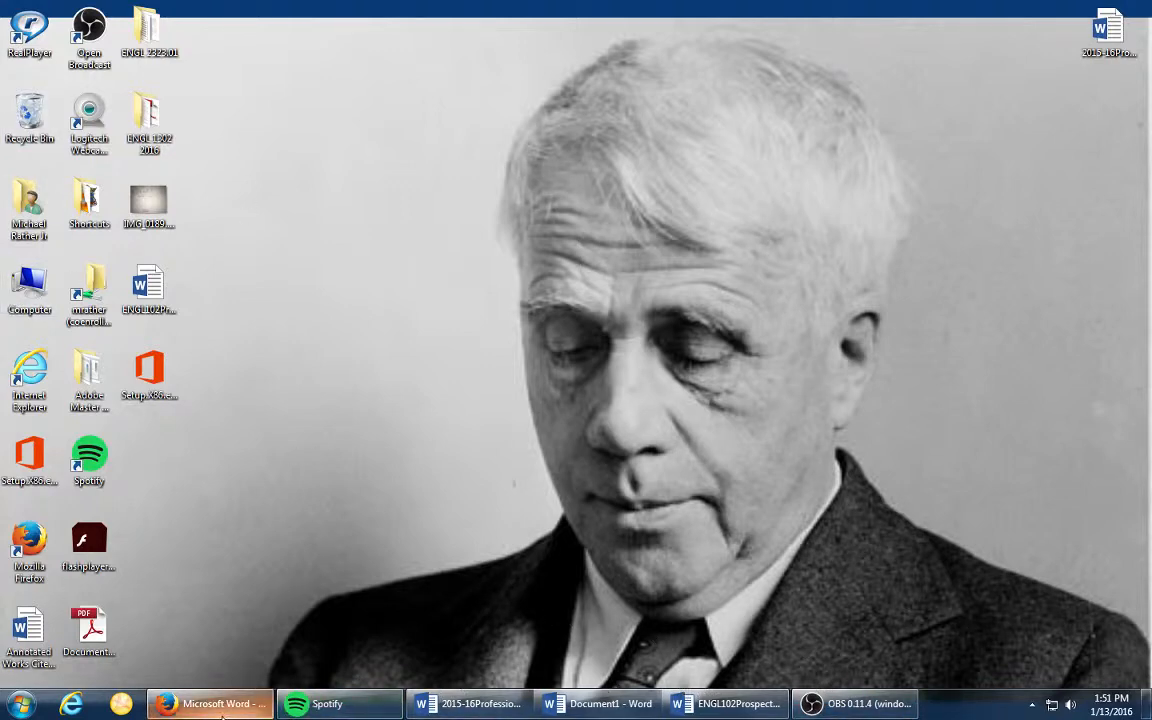
pyautogui.moveTo(270, 706)
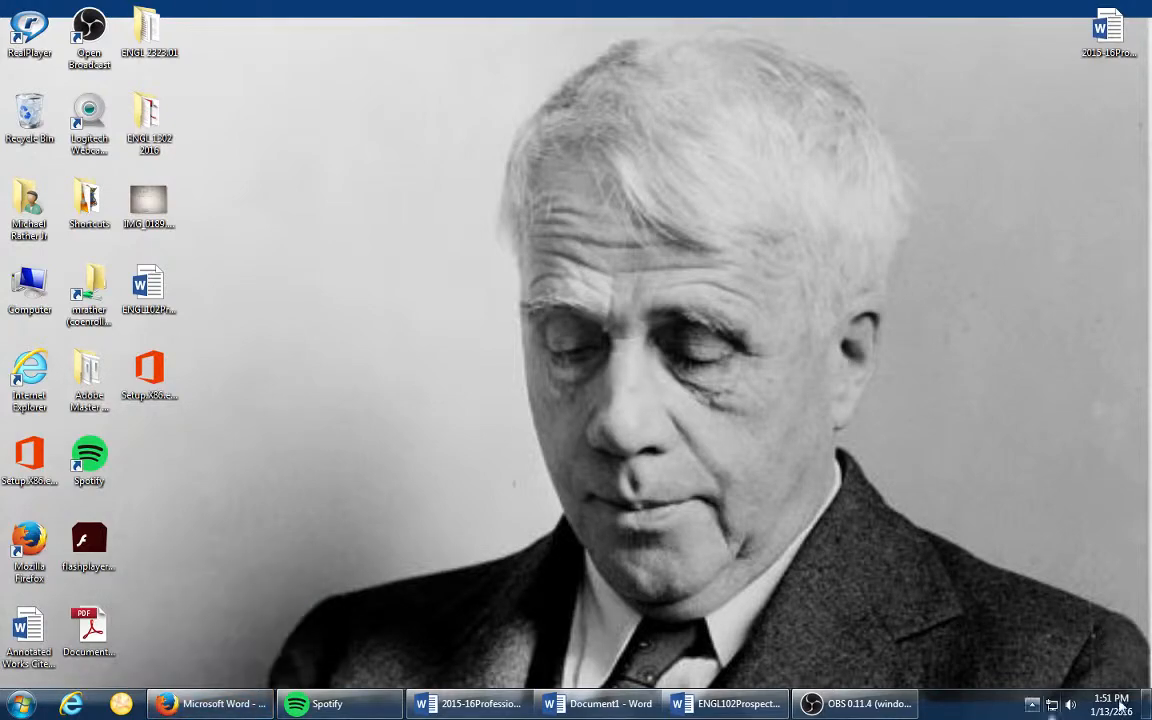
pyautogui.click(728, 703)
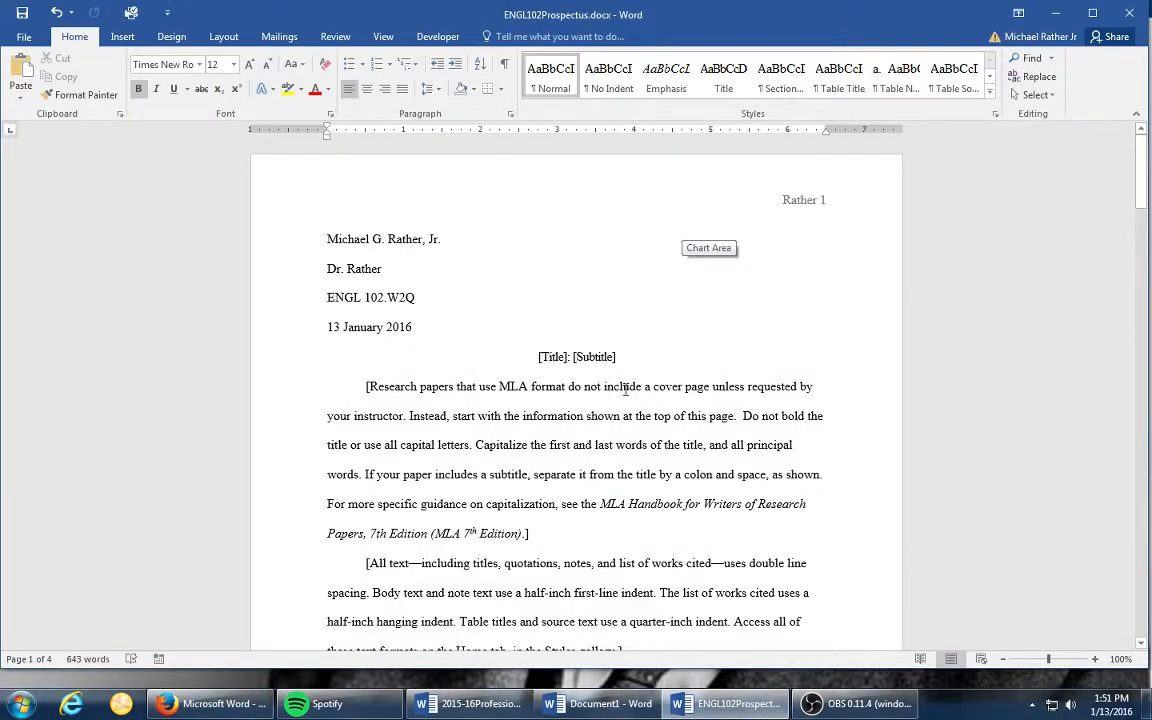
# - Delete the placeholder body paragraphs between the title line and the block quotation
pyautogui.scroll(-5, 640, 385)
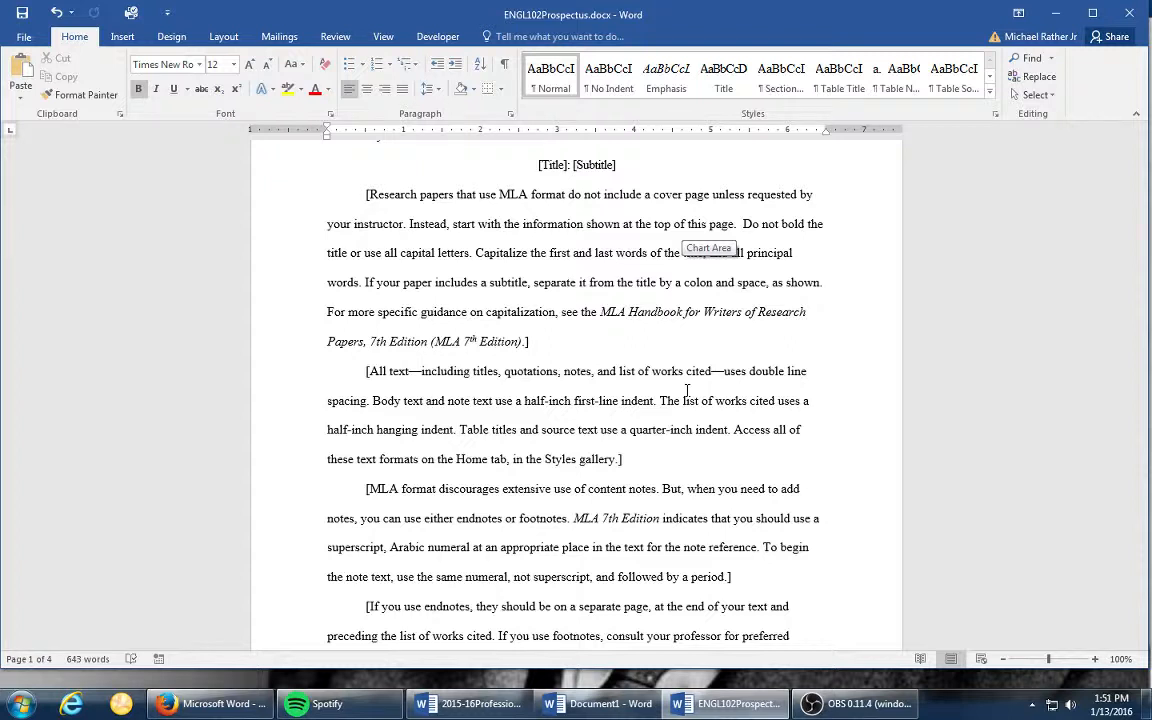
pyautogui.hotkey('ctrl', 'a')
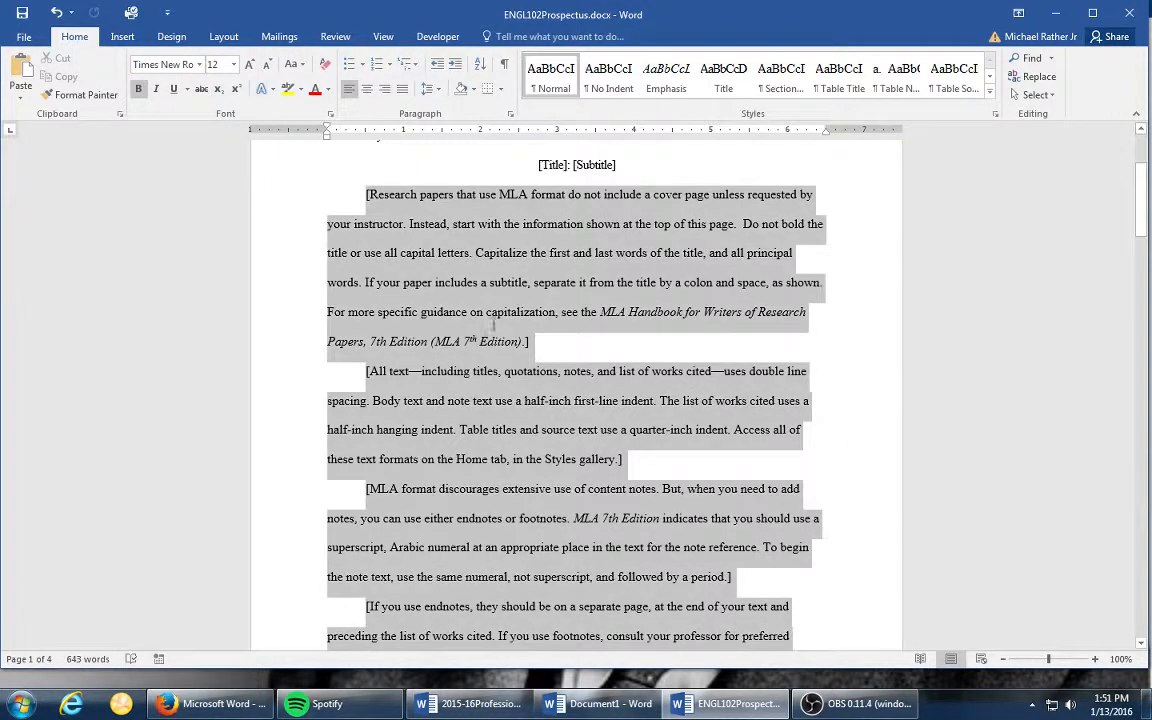
pyautogui.press('Delete')
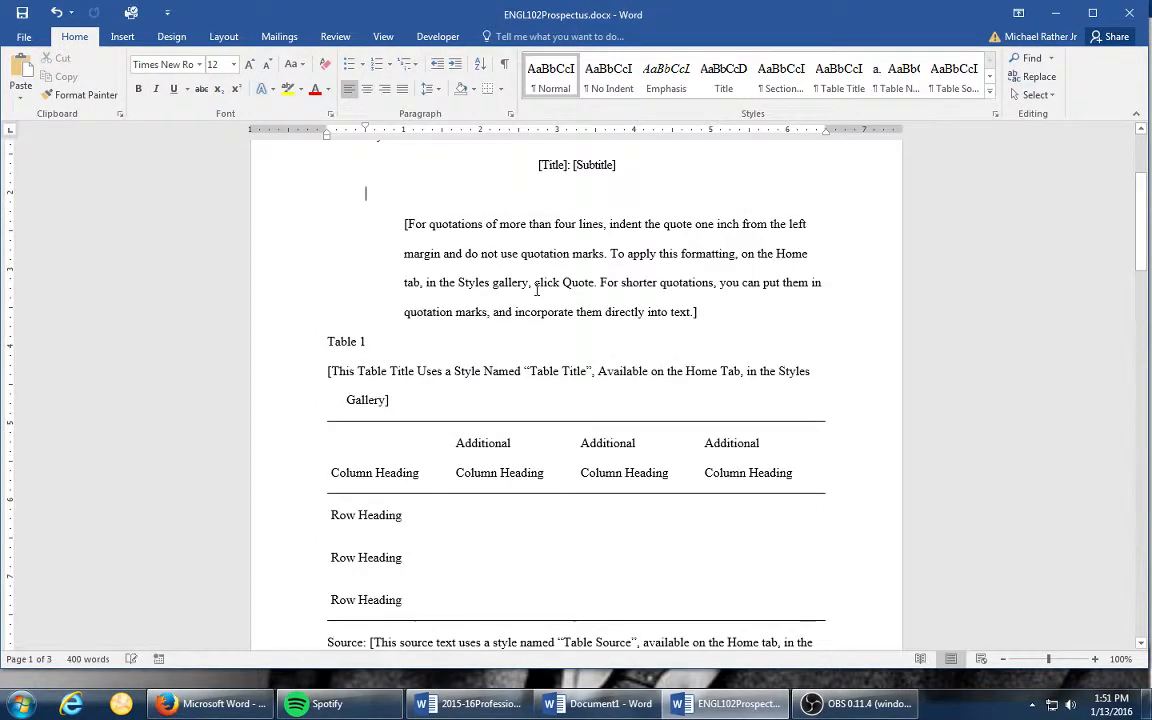
# - Delete the remaining template content from the block quotation and Table 1 through the last paragraph before the Works Cited heading
pyautogui.tripleClick(424, 230)
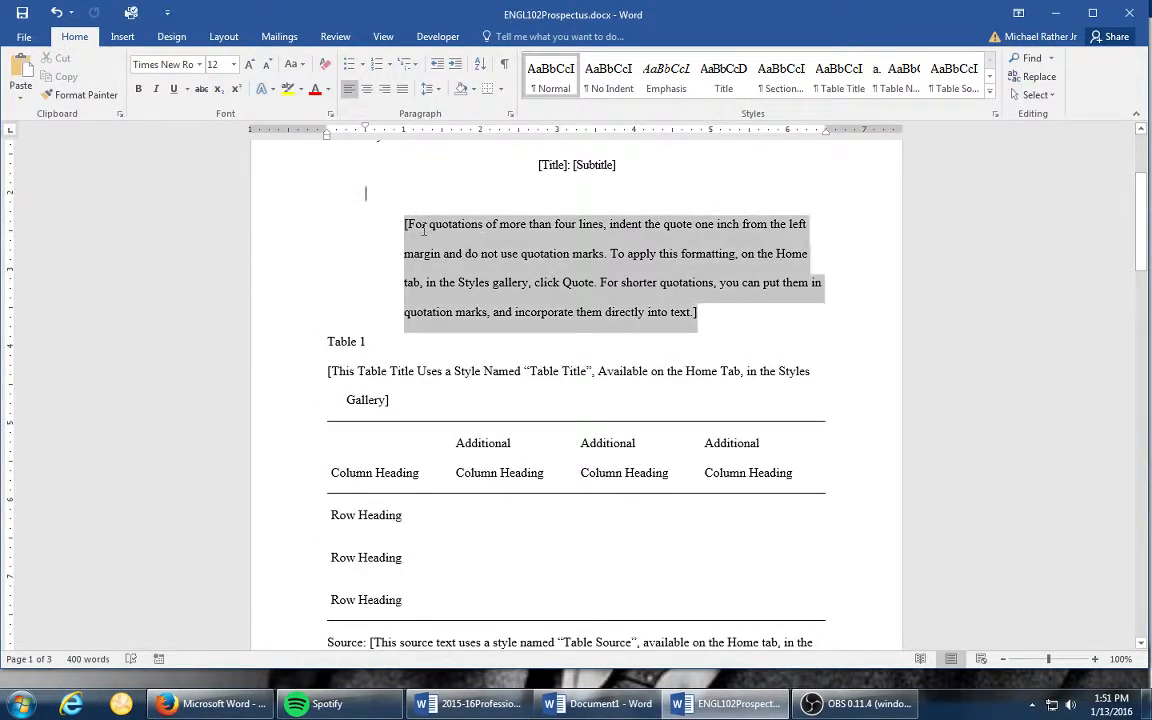
pyautogui.moveTo(424, 230); pyautogui.dragTo(540, 700)
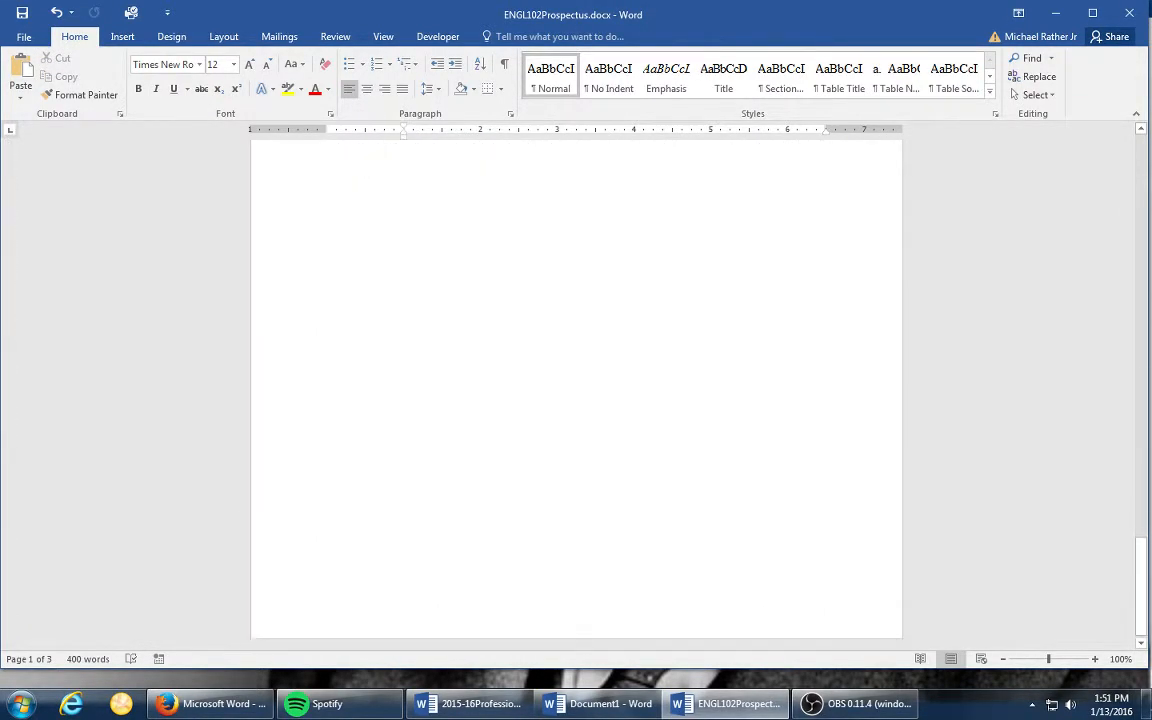
pyautogui.moveTo(1146, 717); pyautogui.dragTo(1138, 715)
pyautogui.scroll(5, 632, 194)
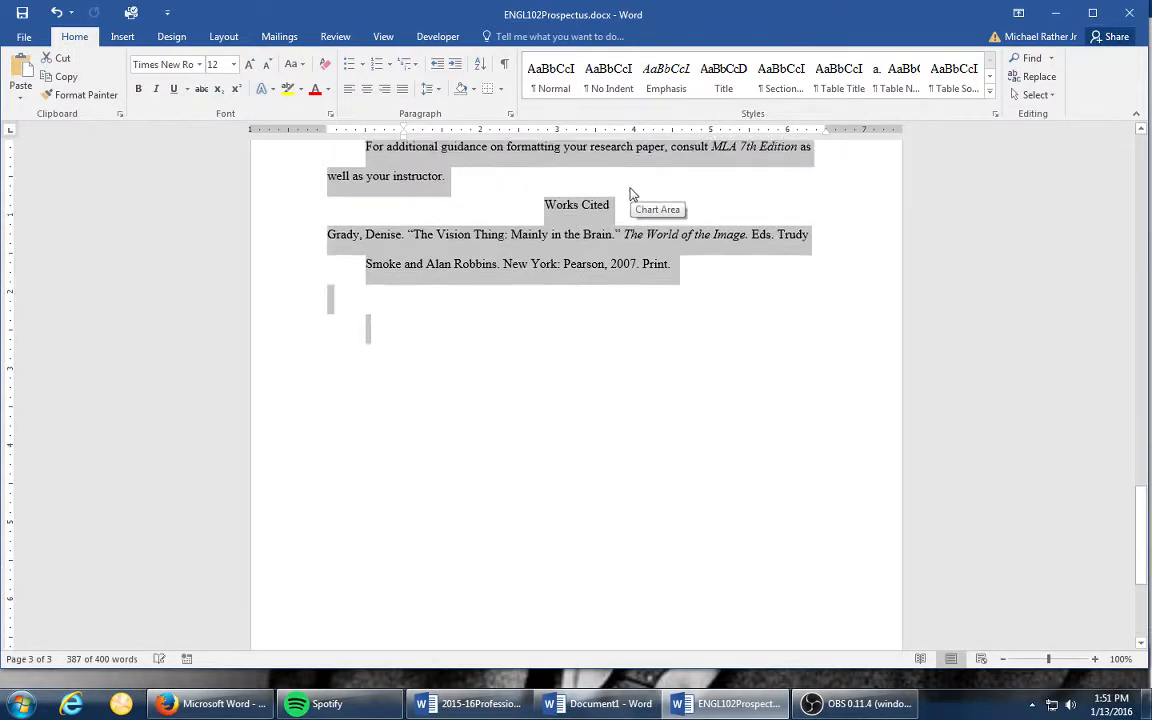
pyautogui.scroll(3, 625, 275)
pyautogui.click(478, 330)
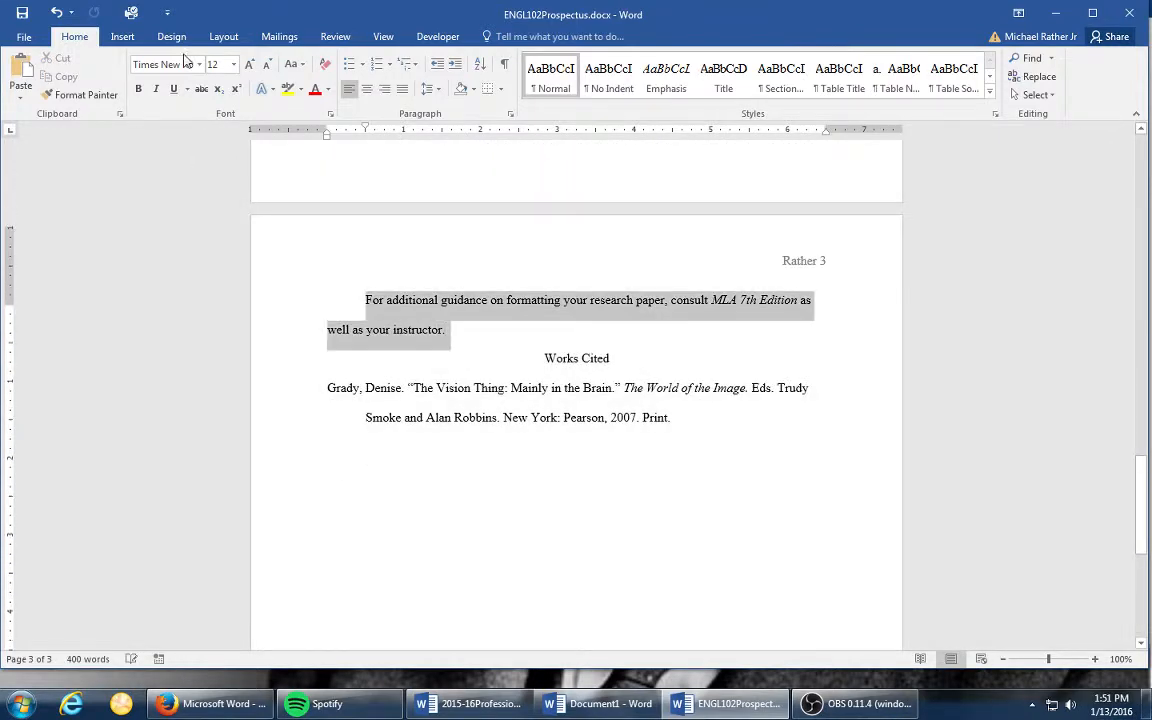
pyautogui.scroll(20, 285, 560)
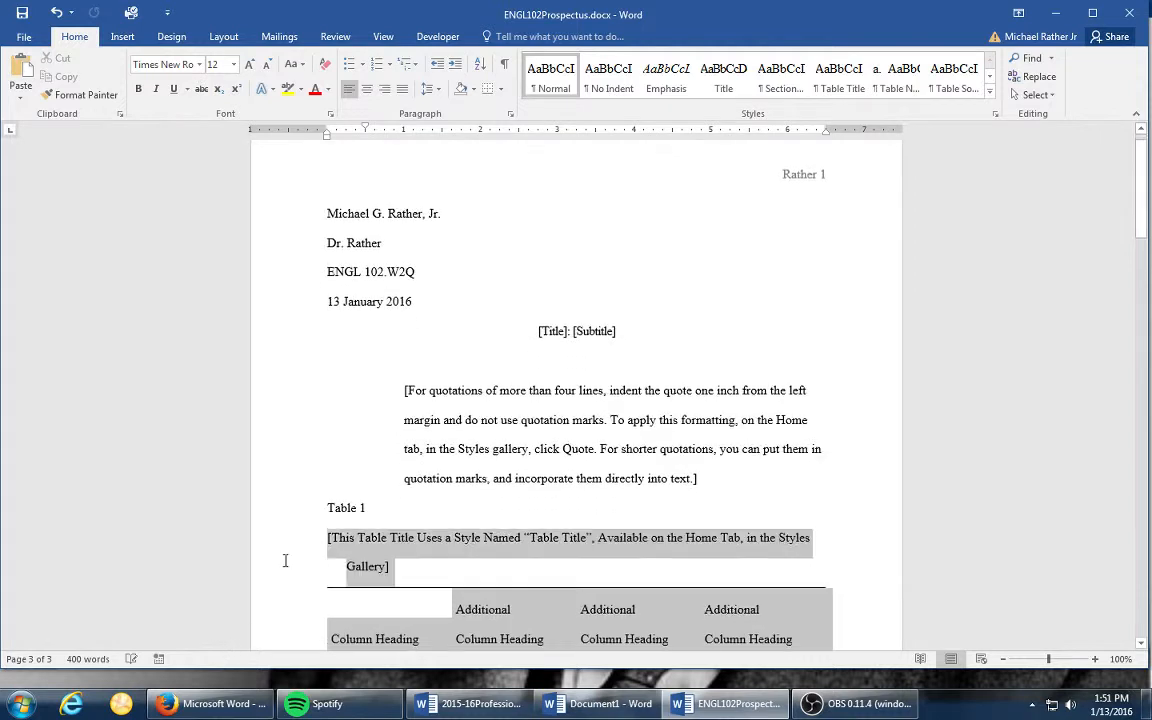
pyautogui.moveTo(285, 560); pyautogui.dragTo(316, 417)
pyautogui.press('Delete')
pyautogui.press('Delete')
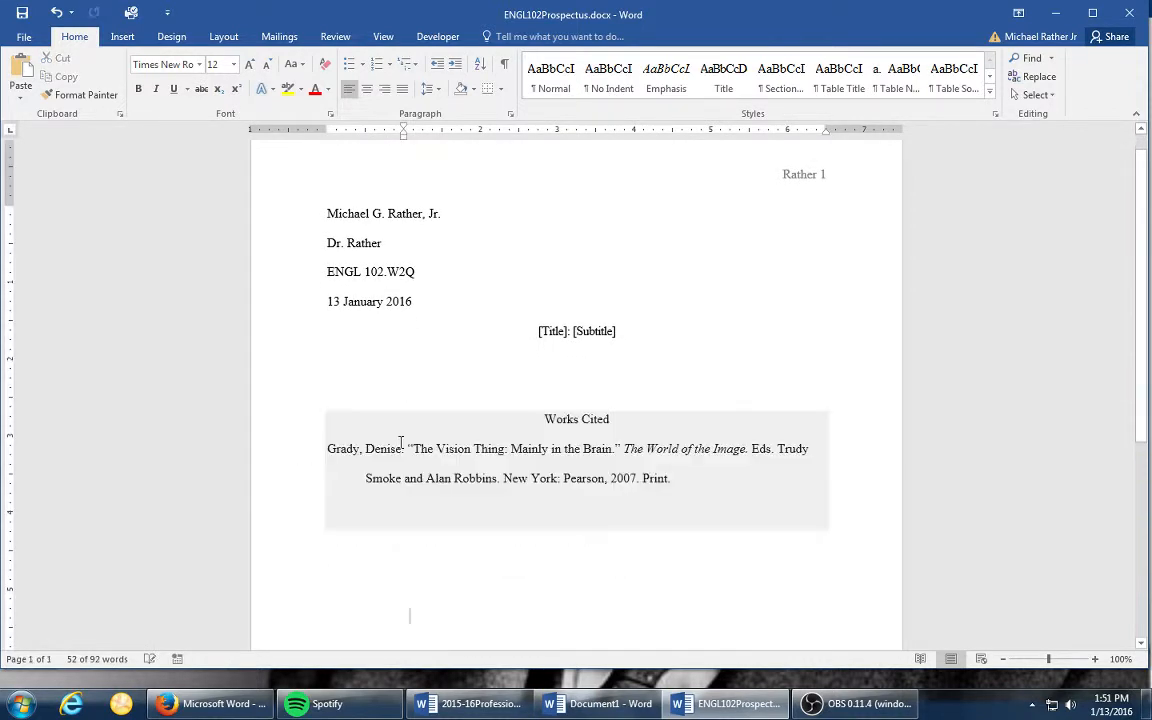
# - Enter a body outline under the title on four separate lines: Topic Sentence, Example, Explanation and Transition
pyautogui.click(493, 361)
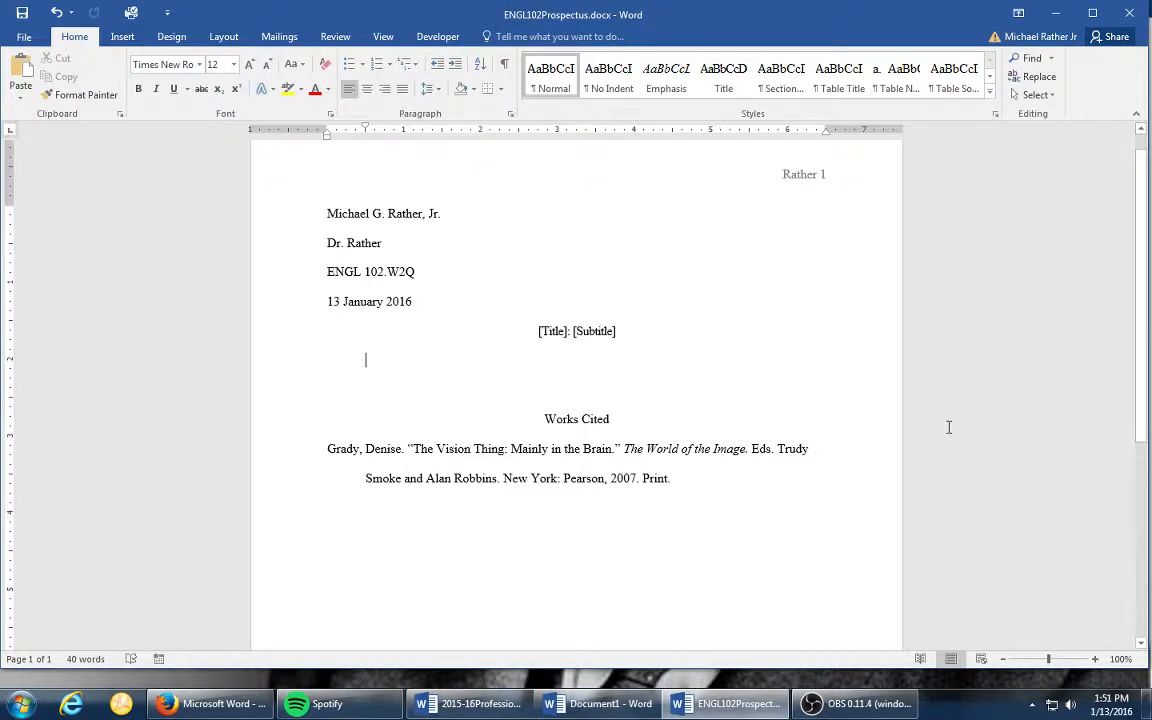
pyautogui.write('To')
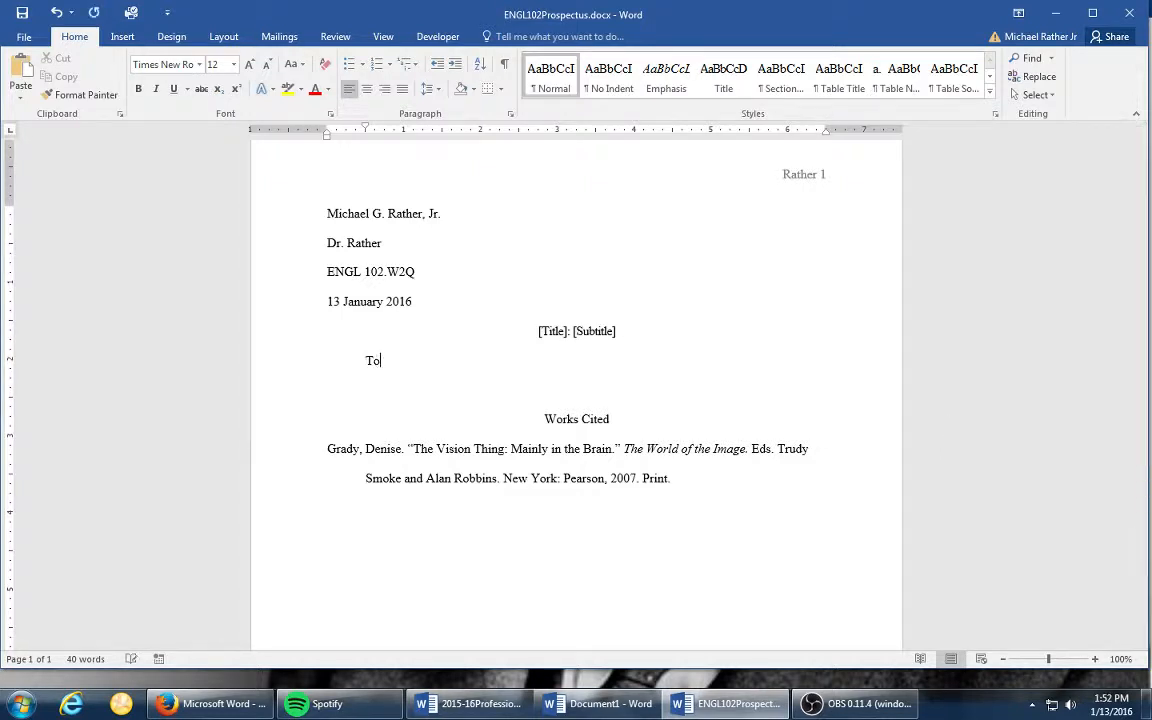
pyautogui.write('pic Sentence')
pyautogui.press('Return')
pyautogui.write('E')
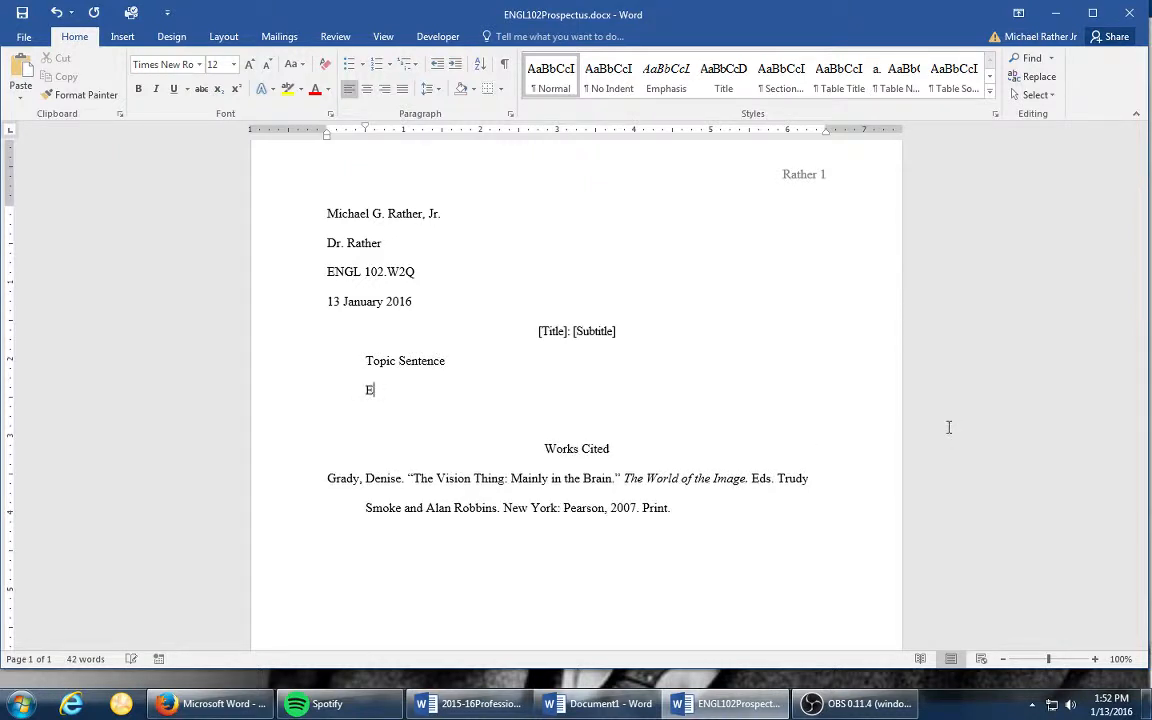
pyautogui.write('xample')
pyautogui.press('Return')
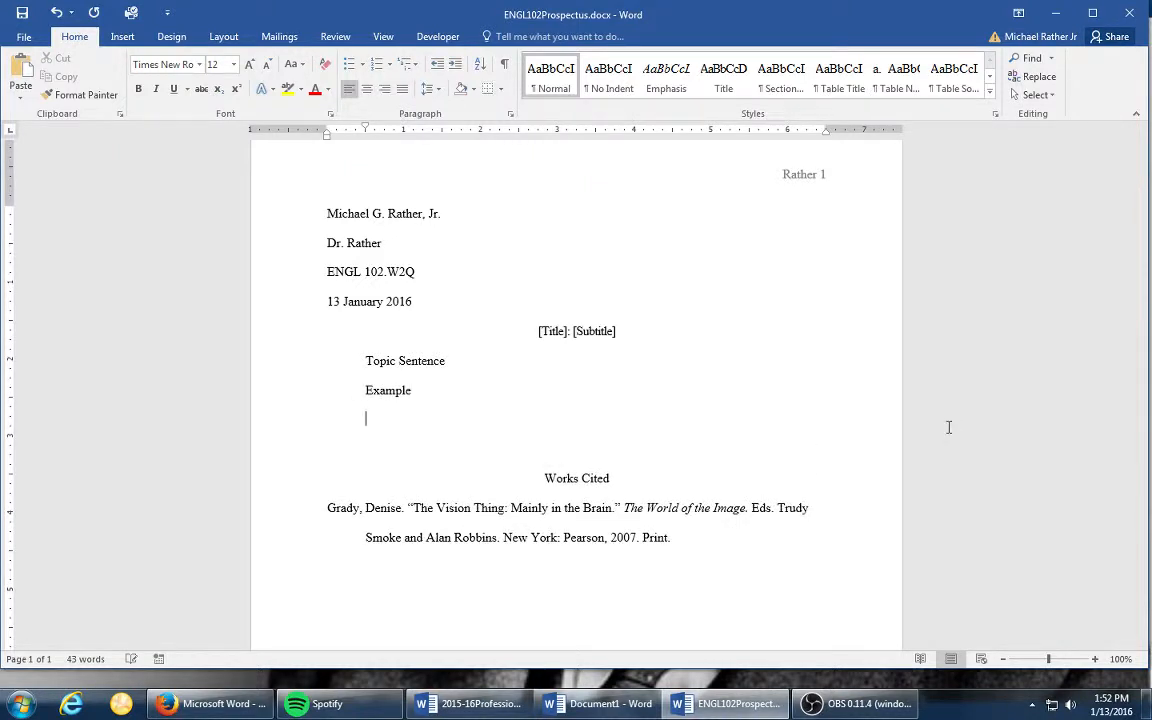
pyautogui.write('Explanation')
pyautogui.press('Return')
pyautogui.write('Transit')
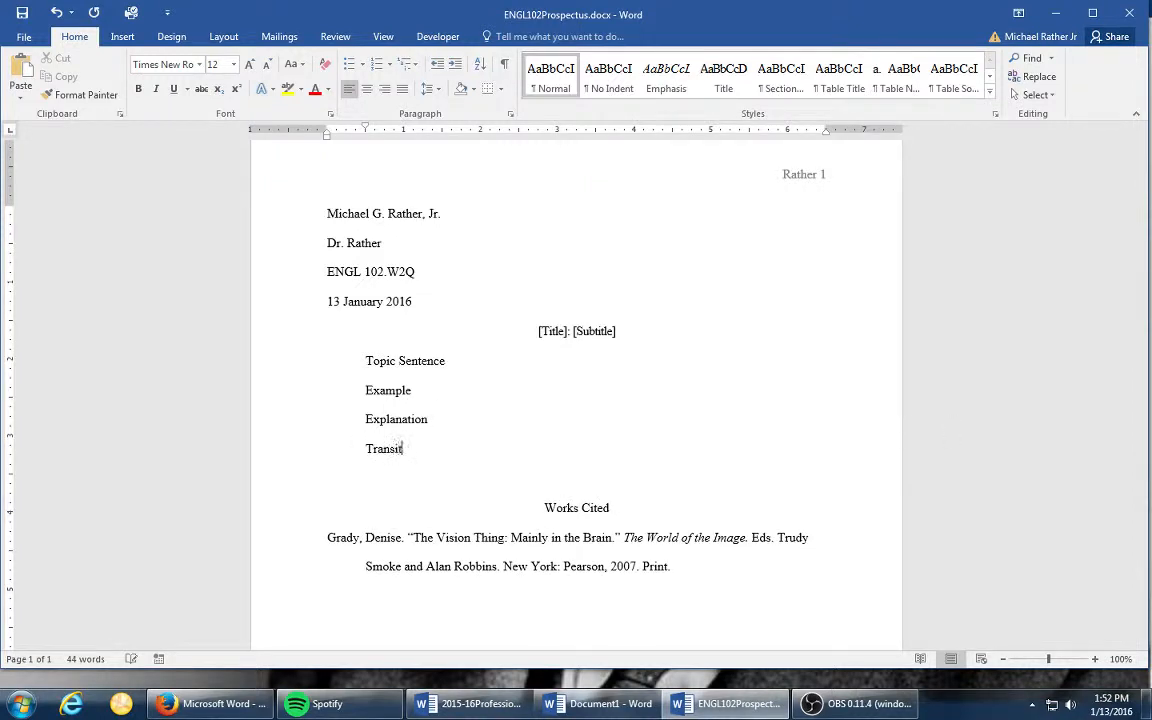
pyautogui.write('ion')
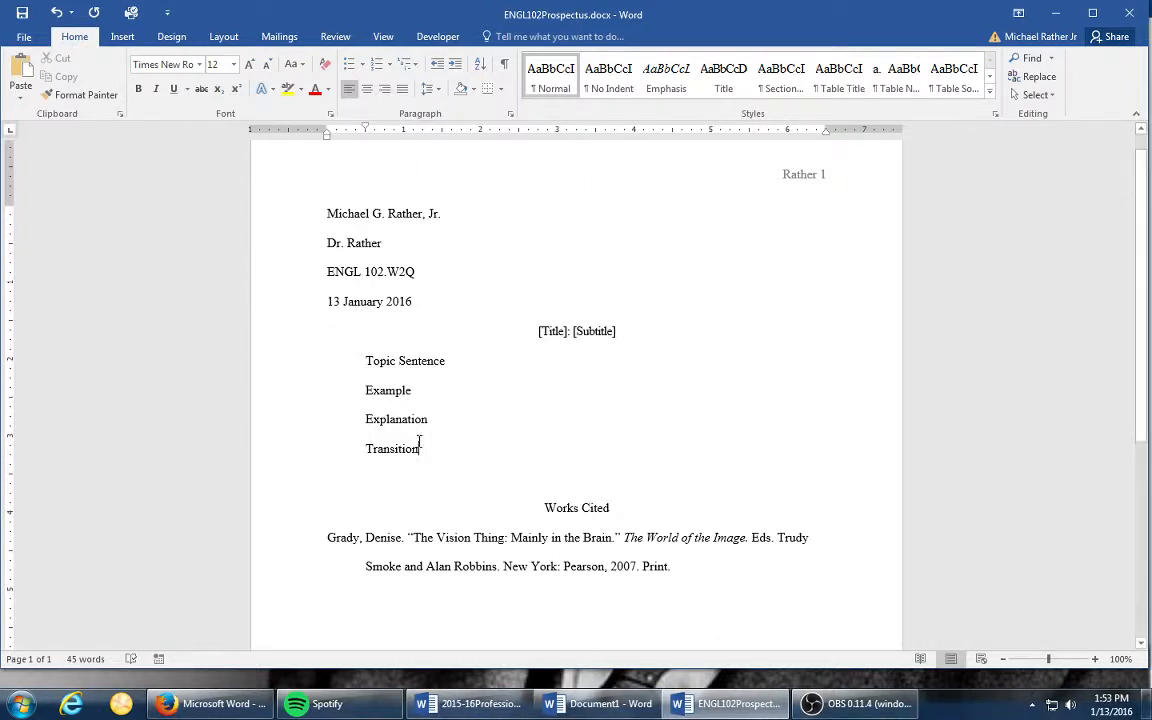
pyautogui.moveTo(440, 465); pyautogui.dragTo(337, 342)
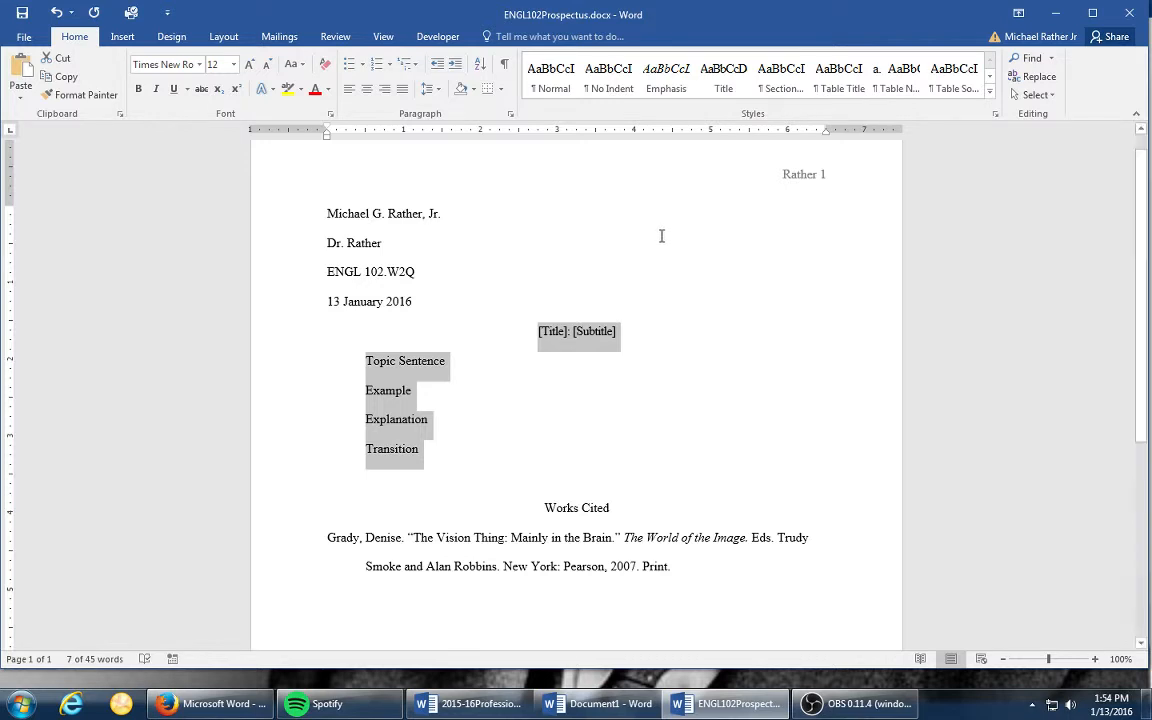
pyautogui.click(862, 704)
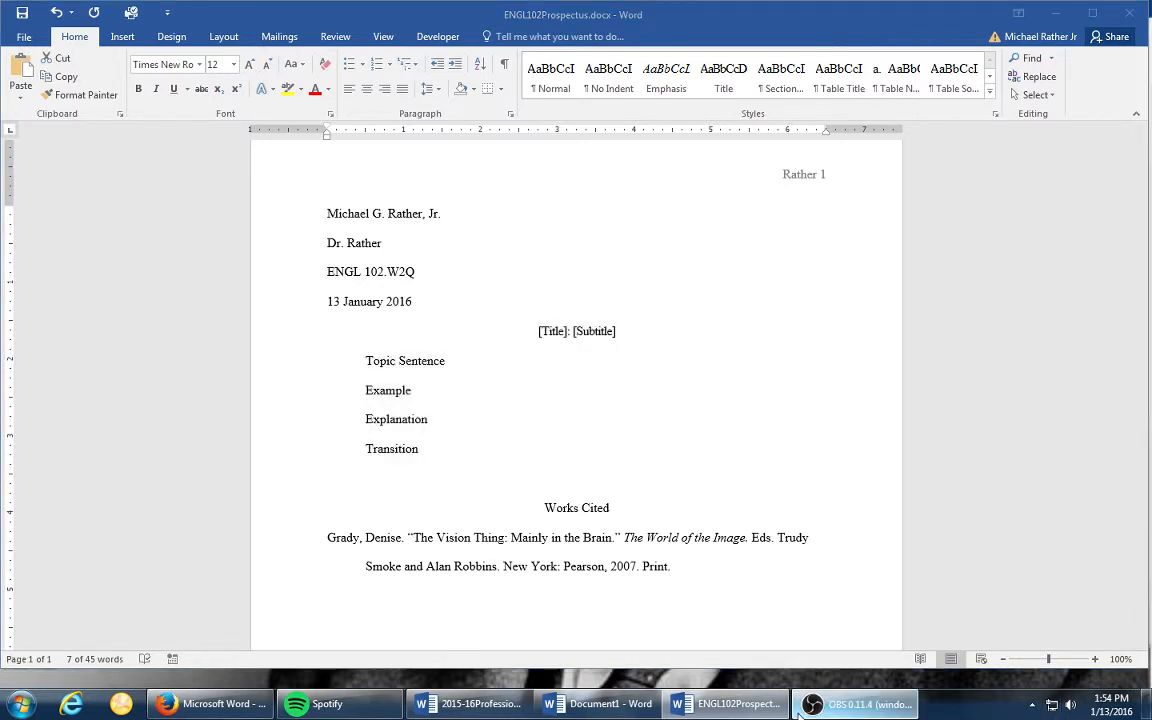